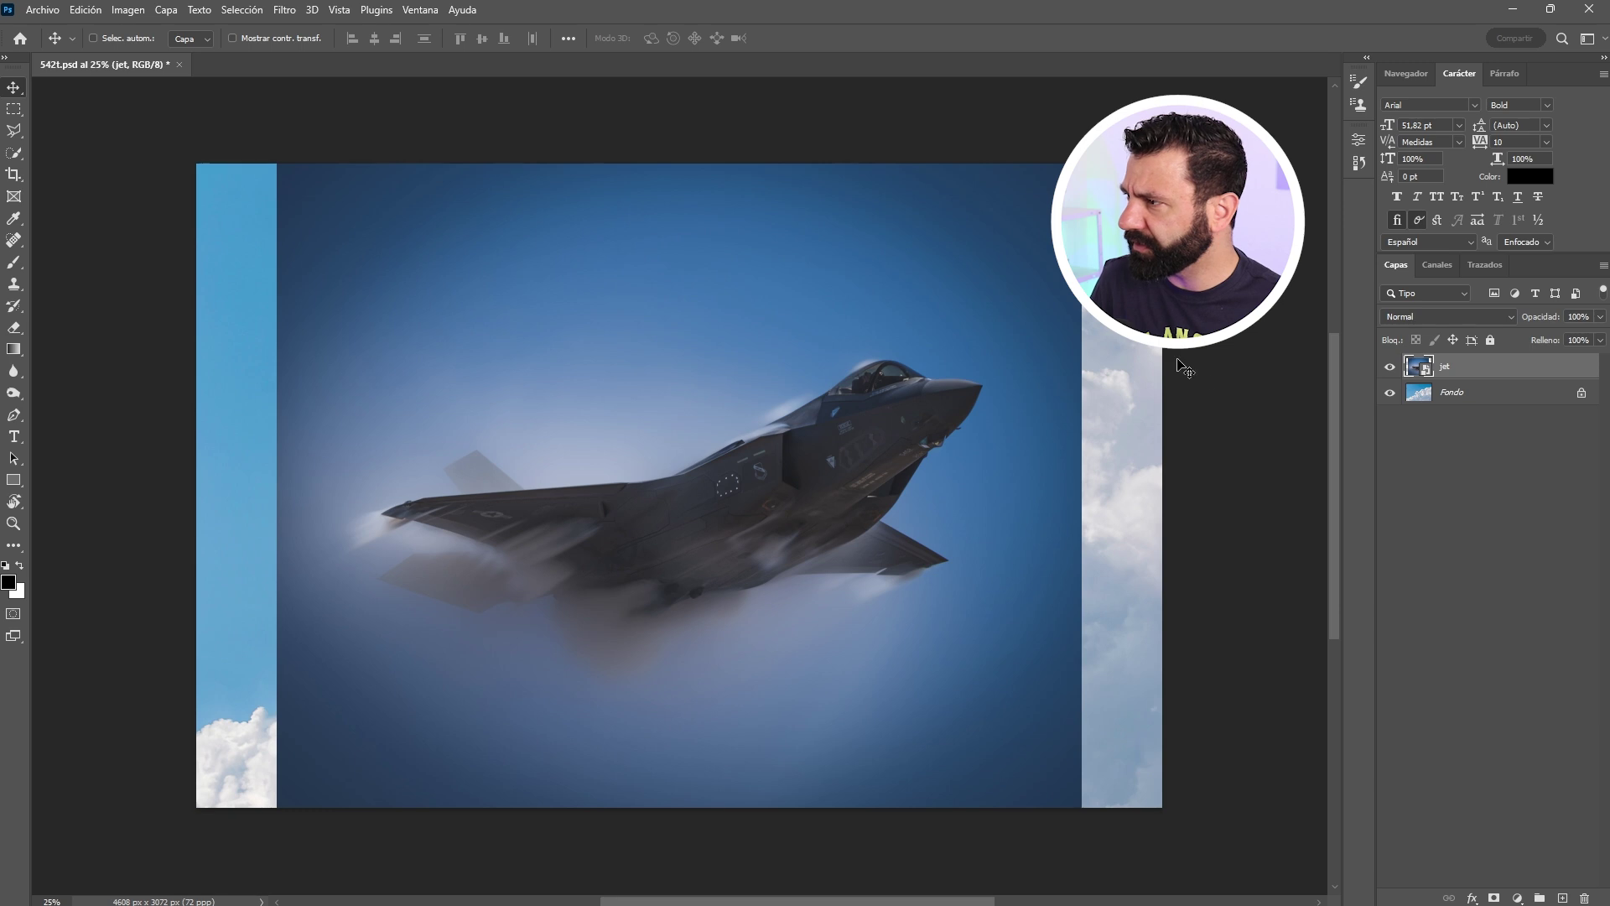
Flip the jet photo horizontally to face left, shrink it and move it up over the clouds.
left_click(1391, 368)
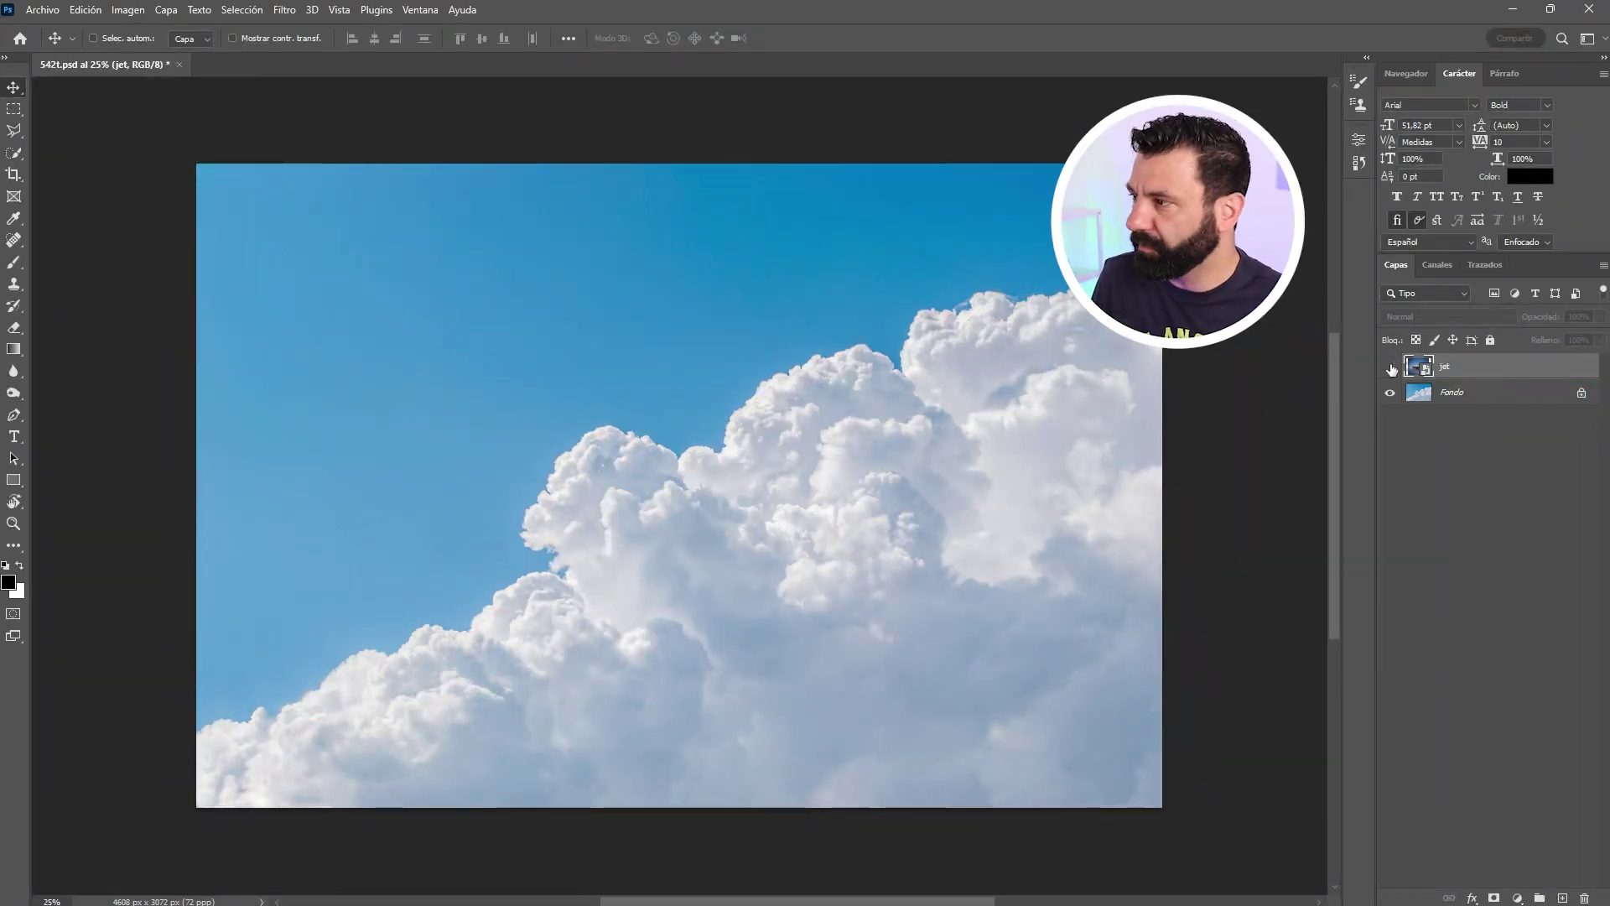
left_click(1391, 367)
key("ctrl+t")
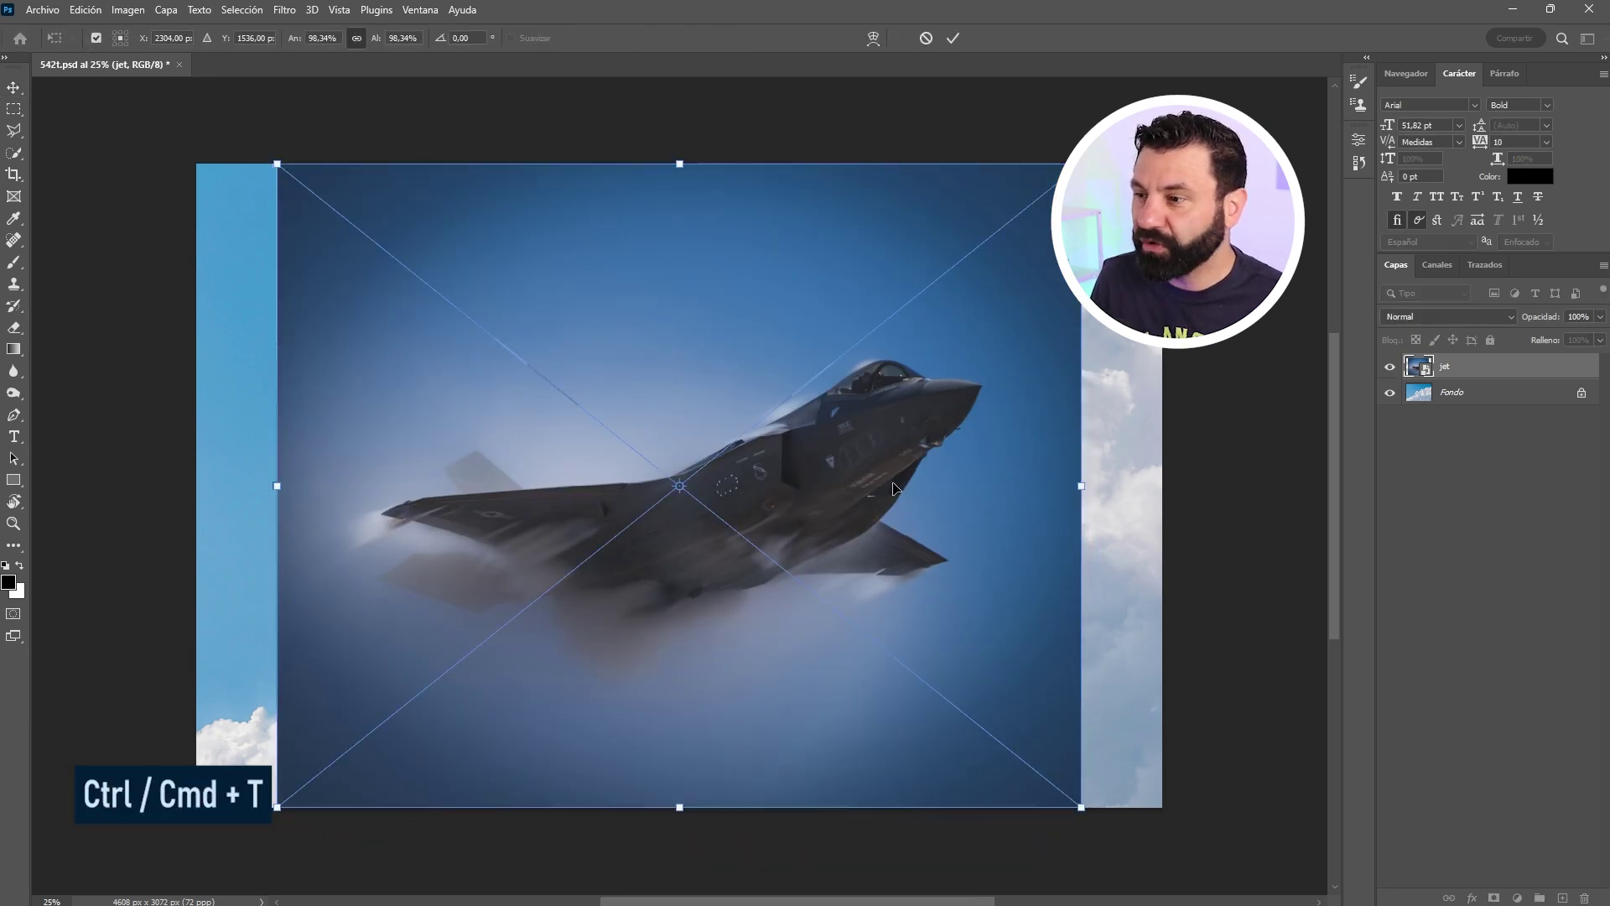
right_click(863, 440)
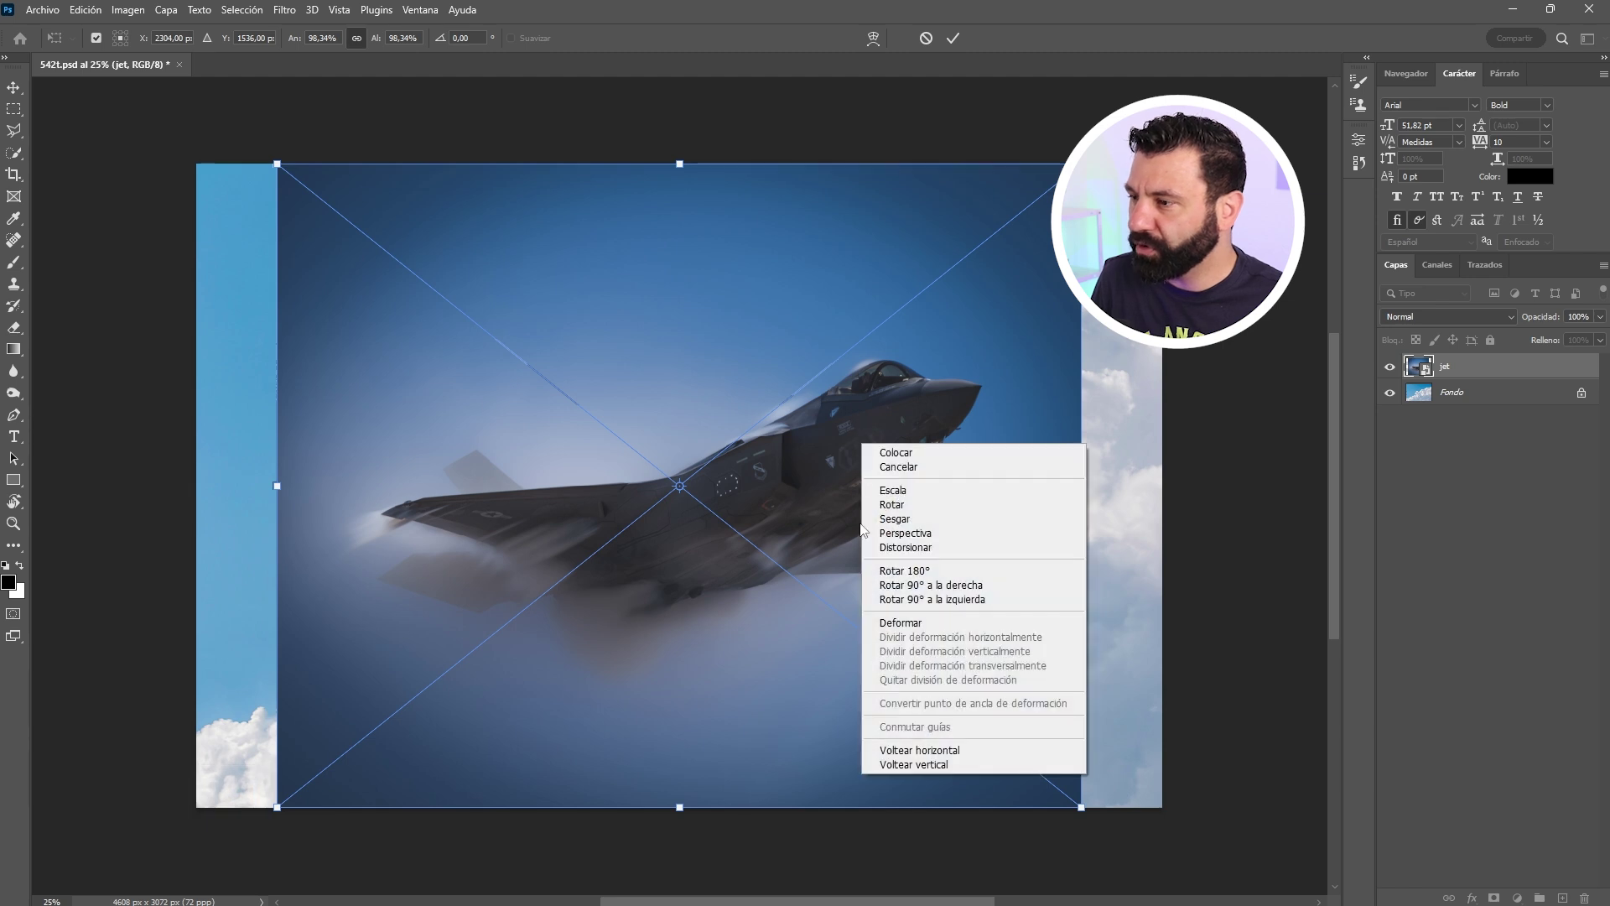
left_click(926, 750)
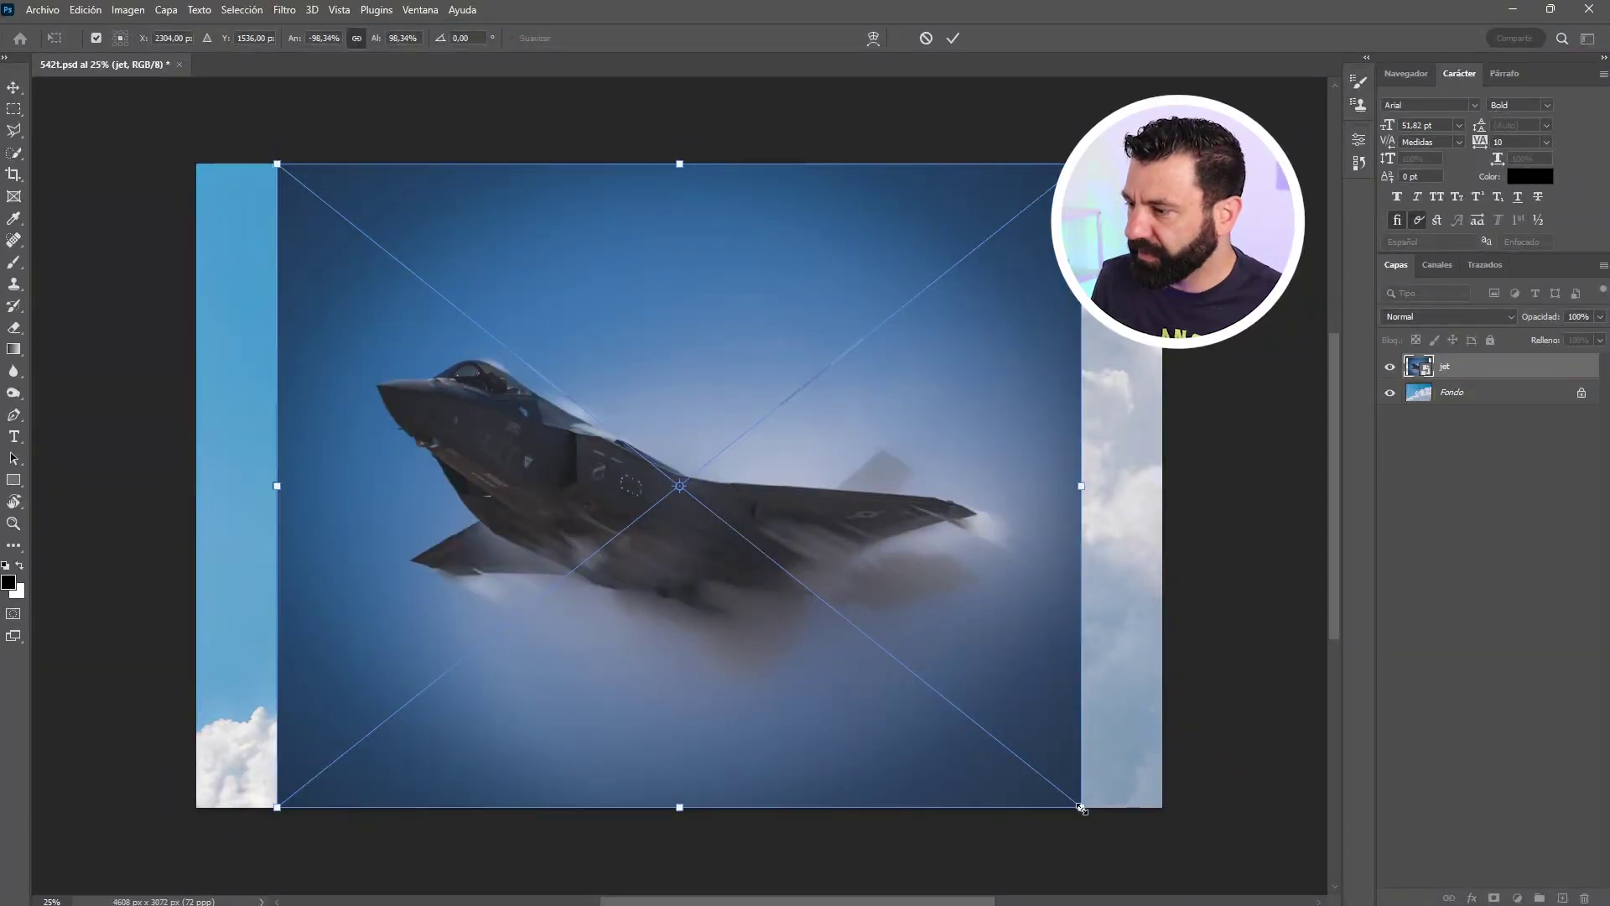
left_click_drag(1082, 808, 993, 752)
left_click_drag(887, 639, 901, 626)
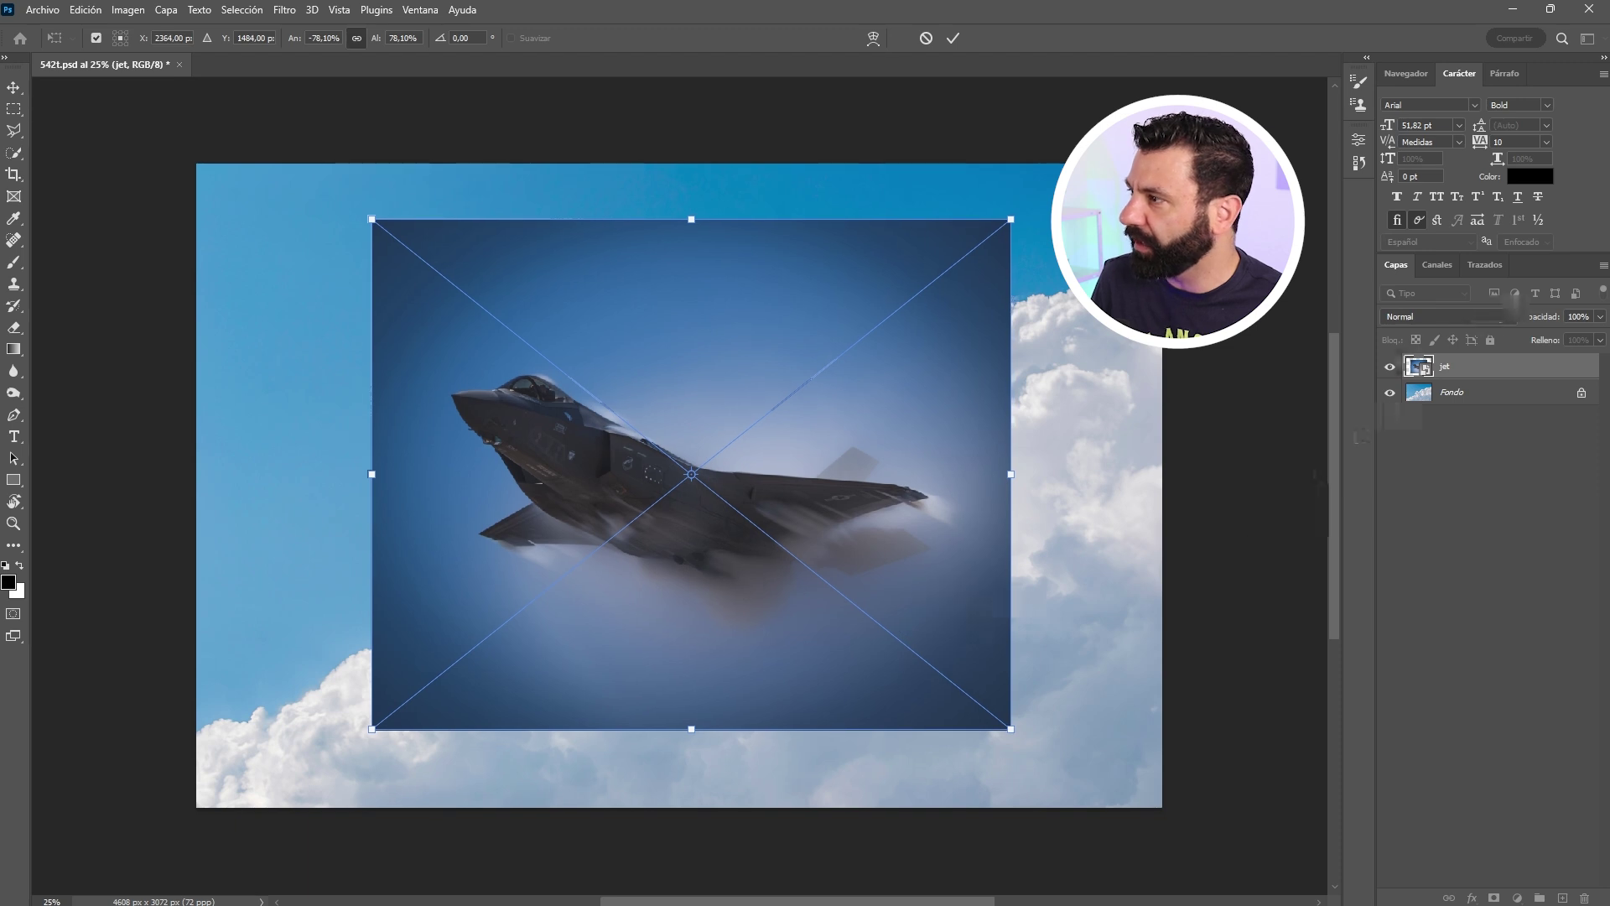
Lower the jet layer's opacity to about 49%, fine-tune its size and position, and commit.
left_click(1600, 317)
left_click_drag(1558, 337, 1554, 339)
mouse_move(842, 541)
left_mouse_down()
mouse_move(874, 535)
mouse_move(858, 534)
left_mouse_up()
left_click_drag(1061, 692, 1072, 717)
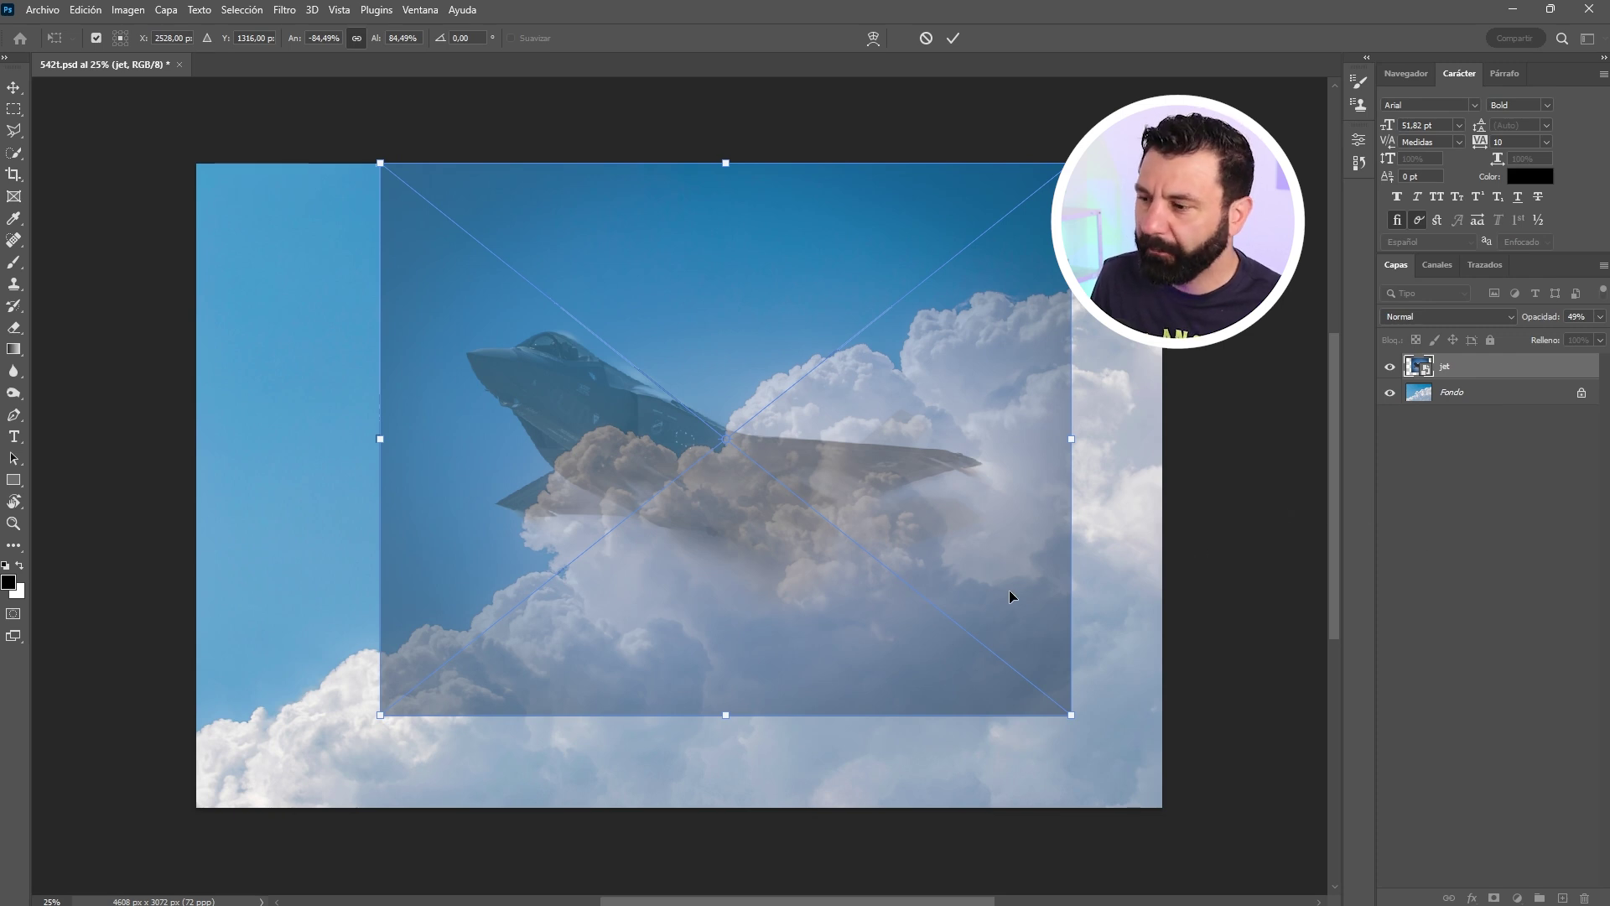
key("Return")
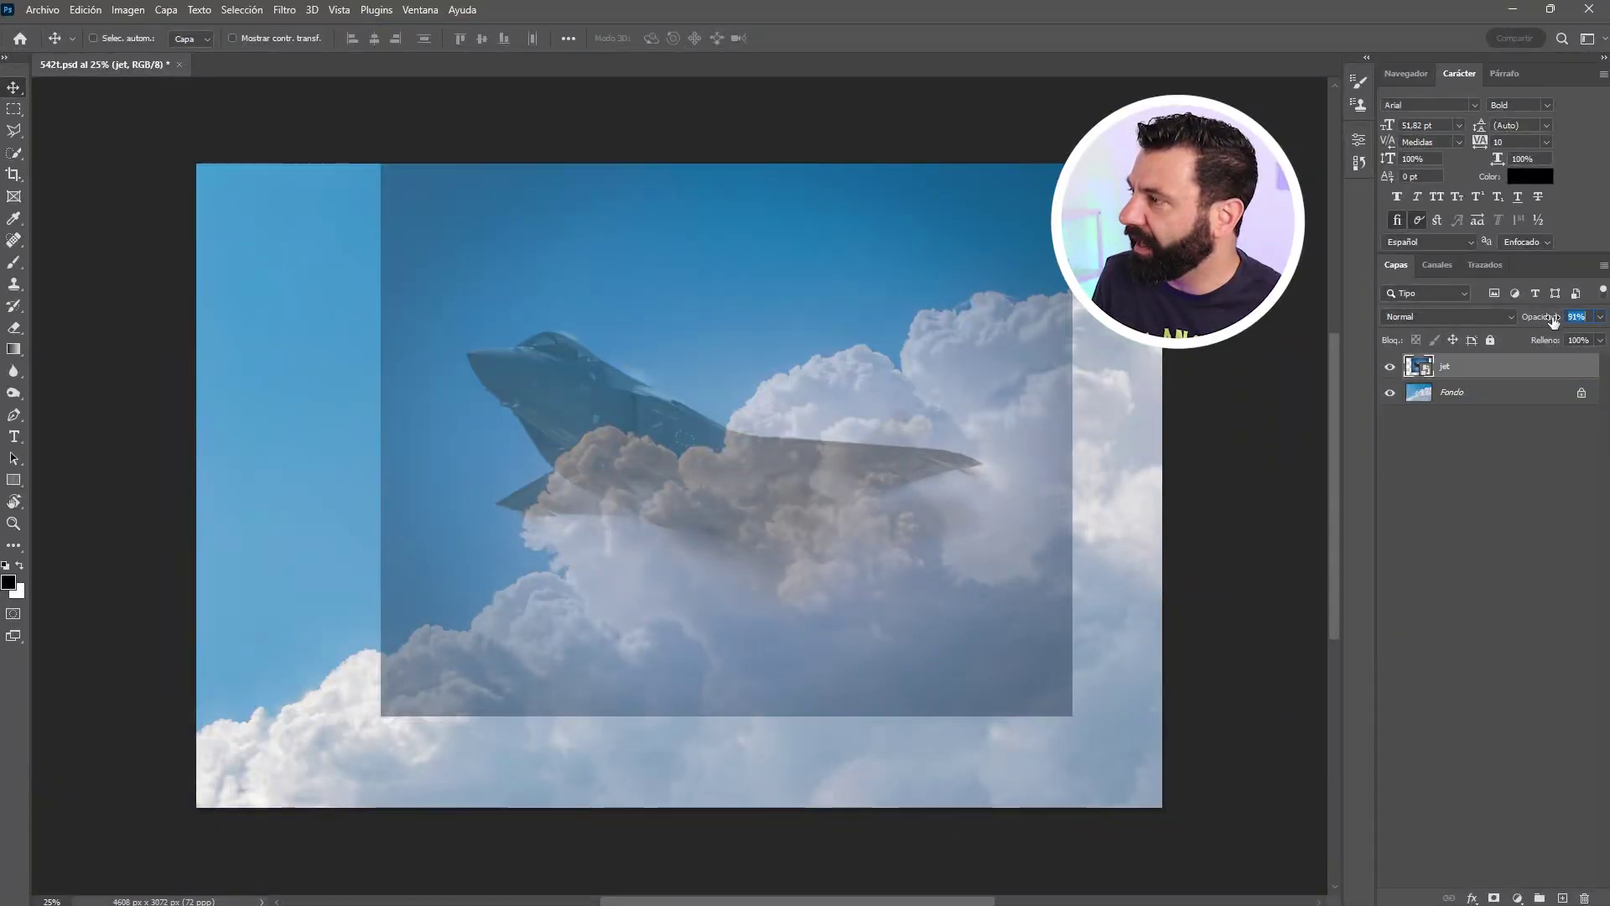
Restore the jet layer to 100% opacity and unlock Fondo into the regular layer Capa 0.
key("Return")
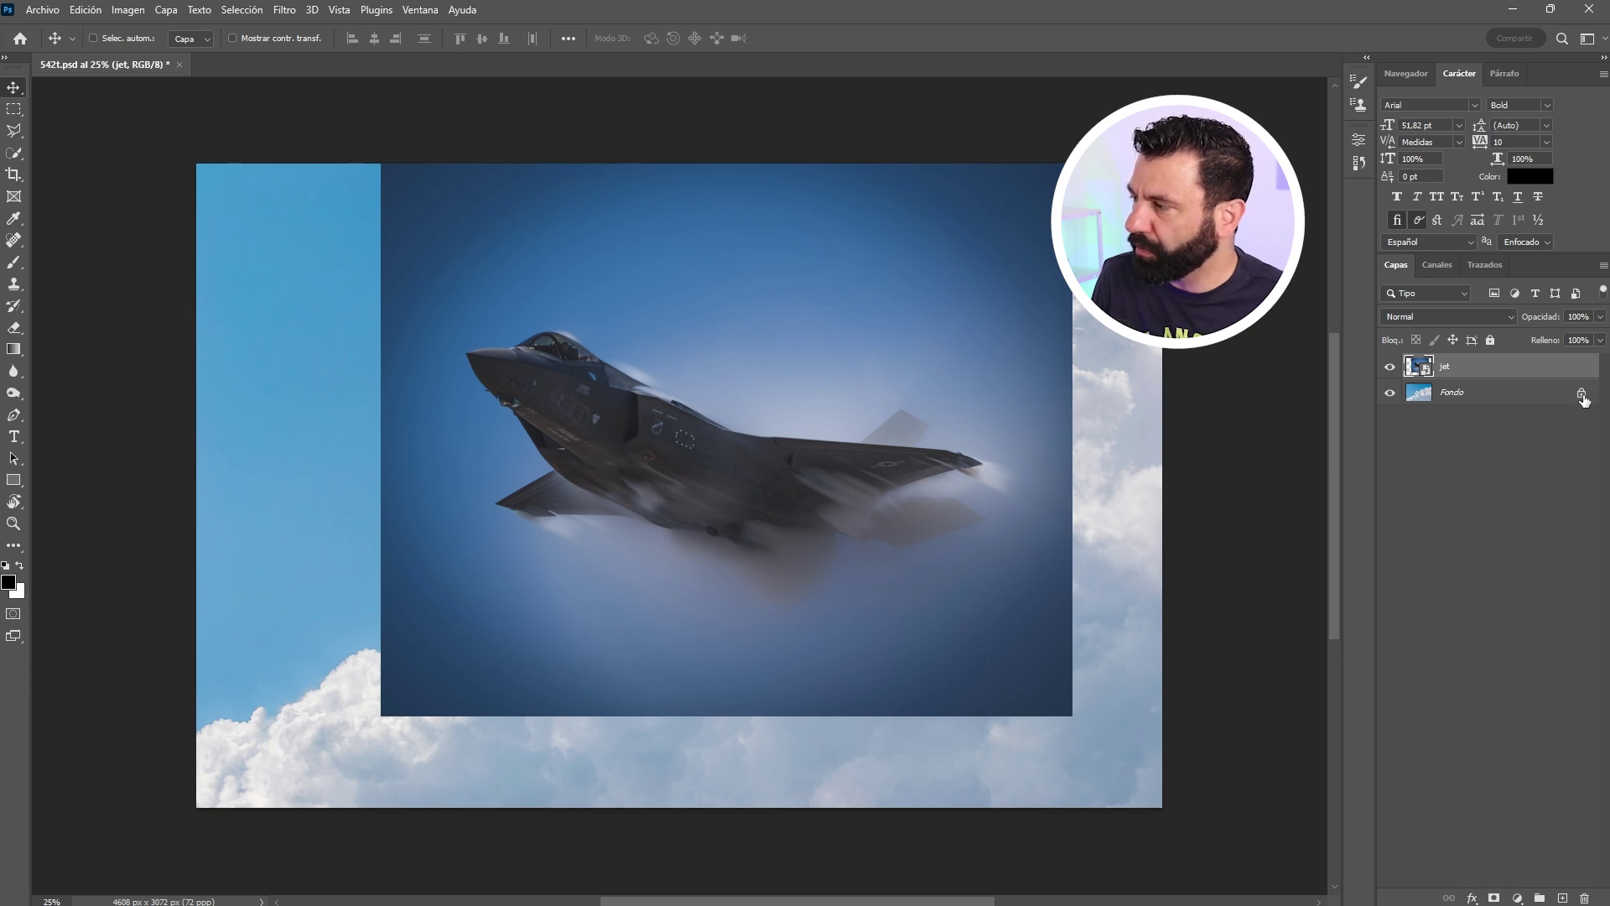
left_click(1582, 394)
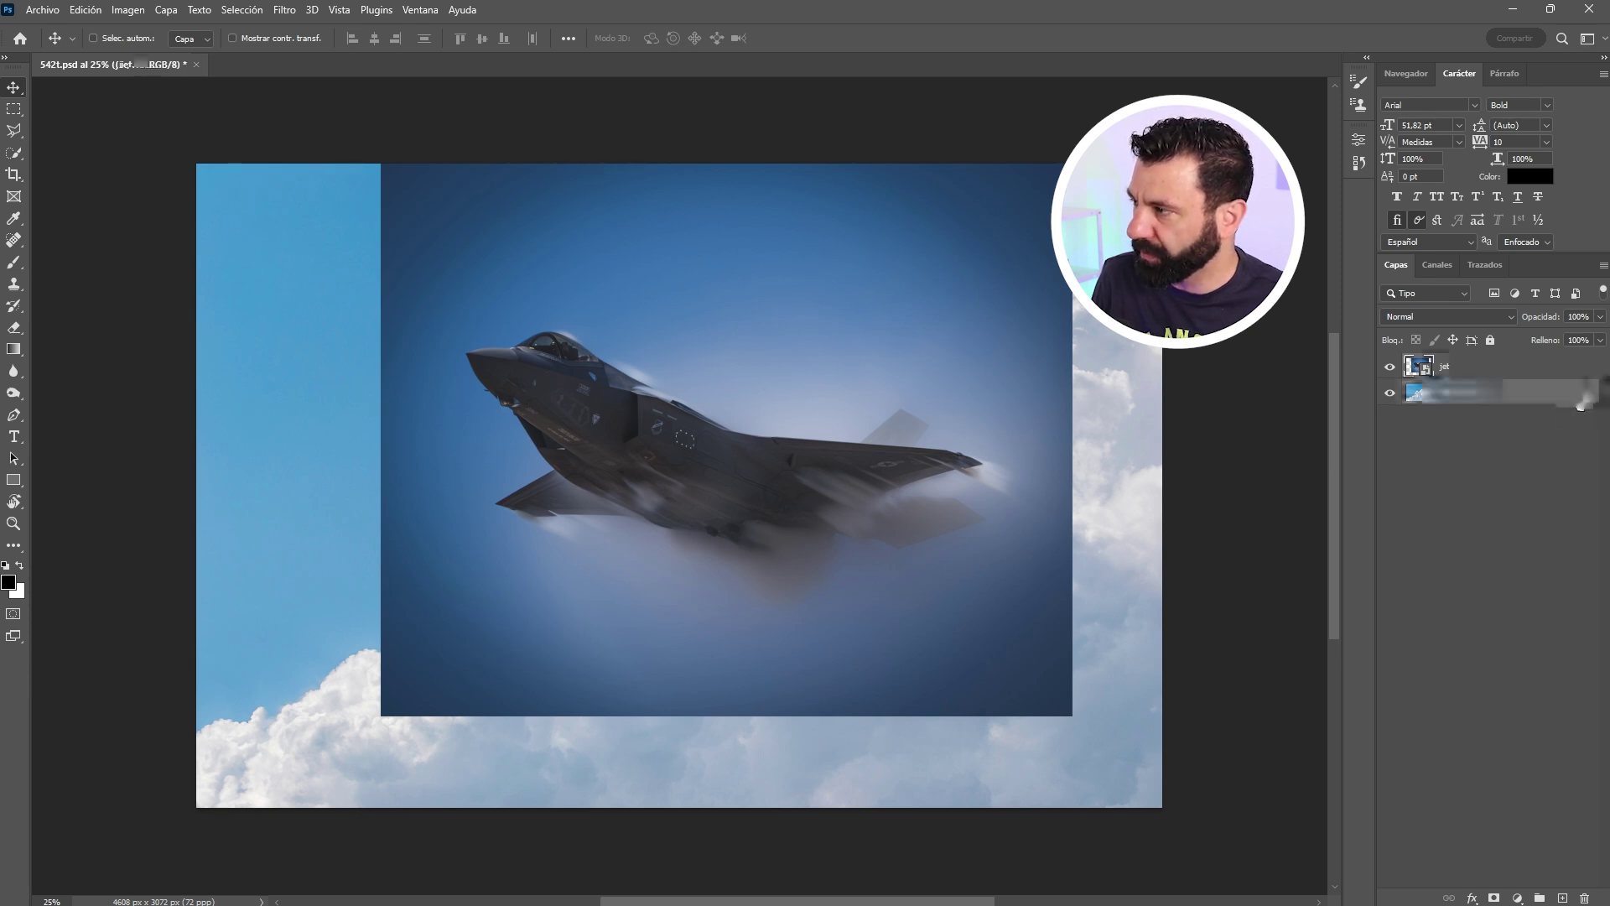
scroll(536, 528, "down", 3)
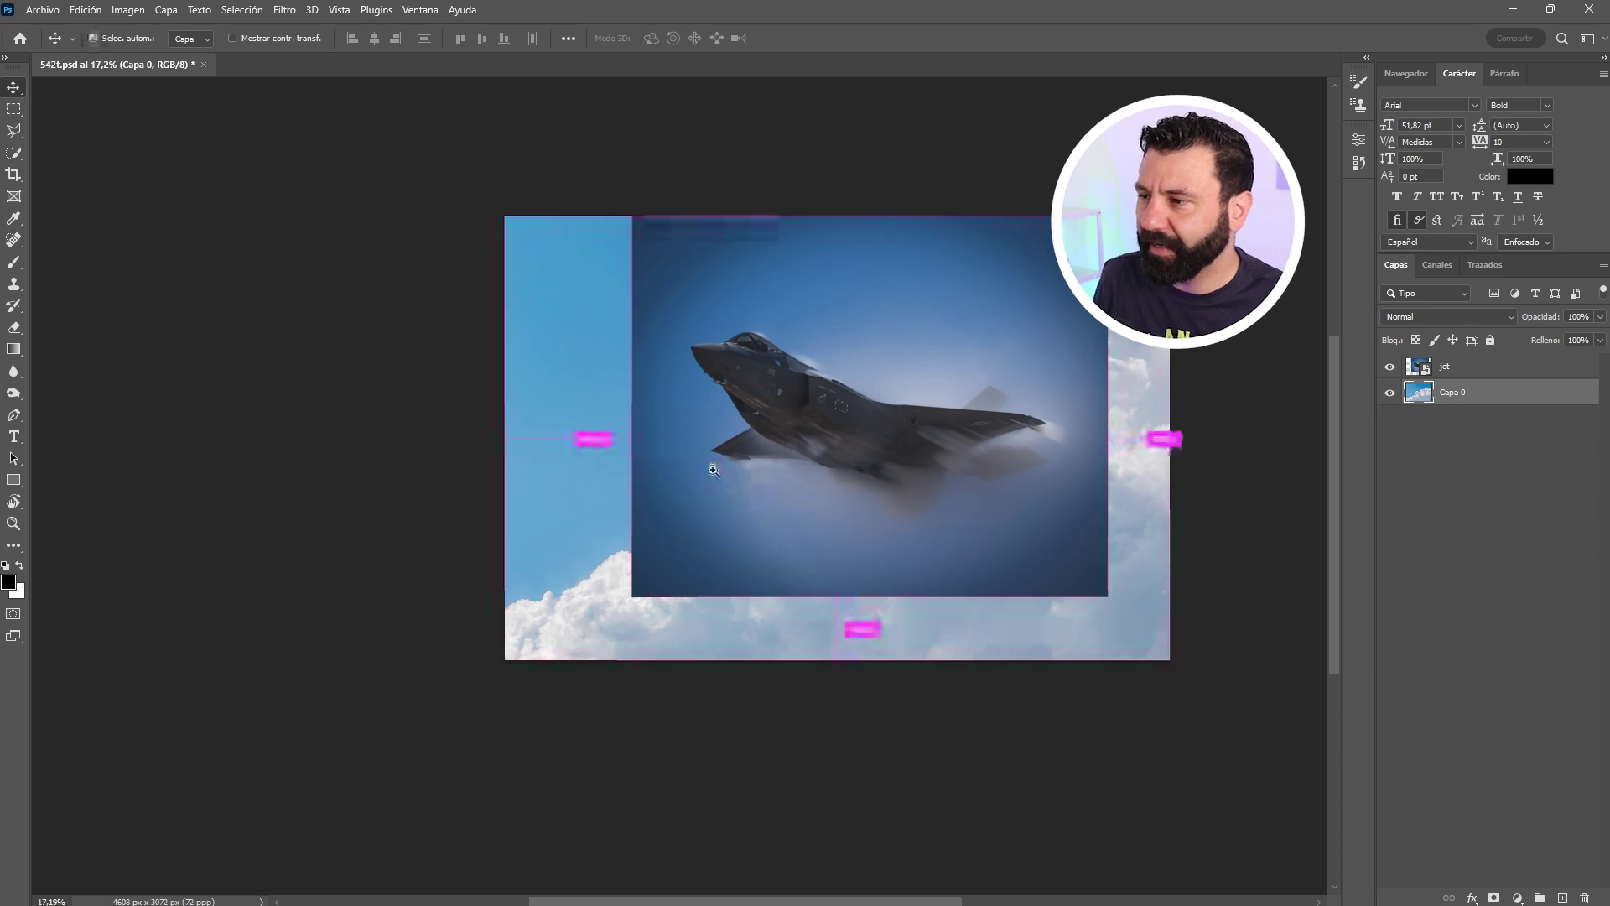
scroll(587, 453, "down", 2)
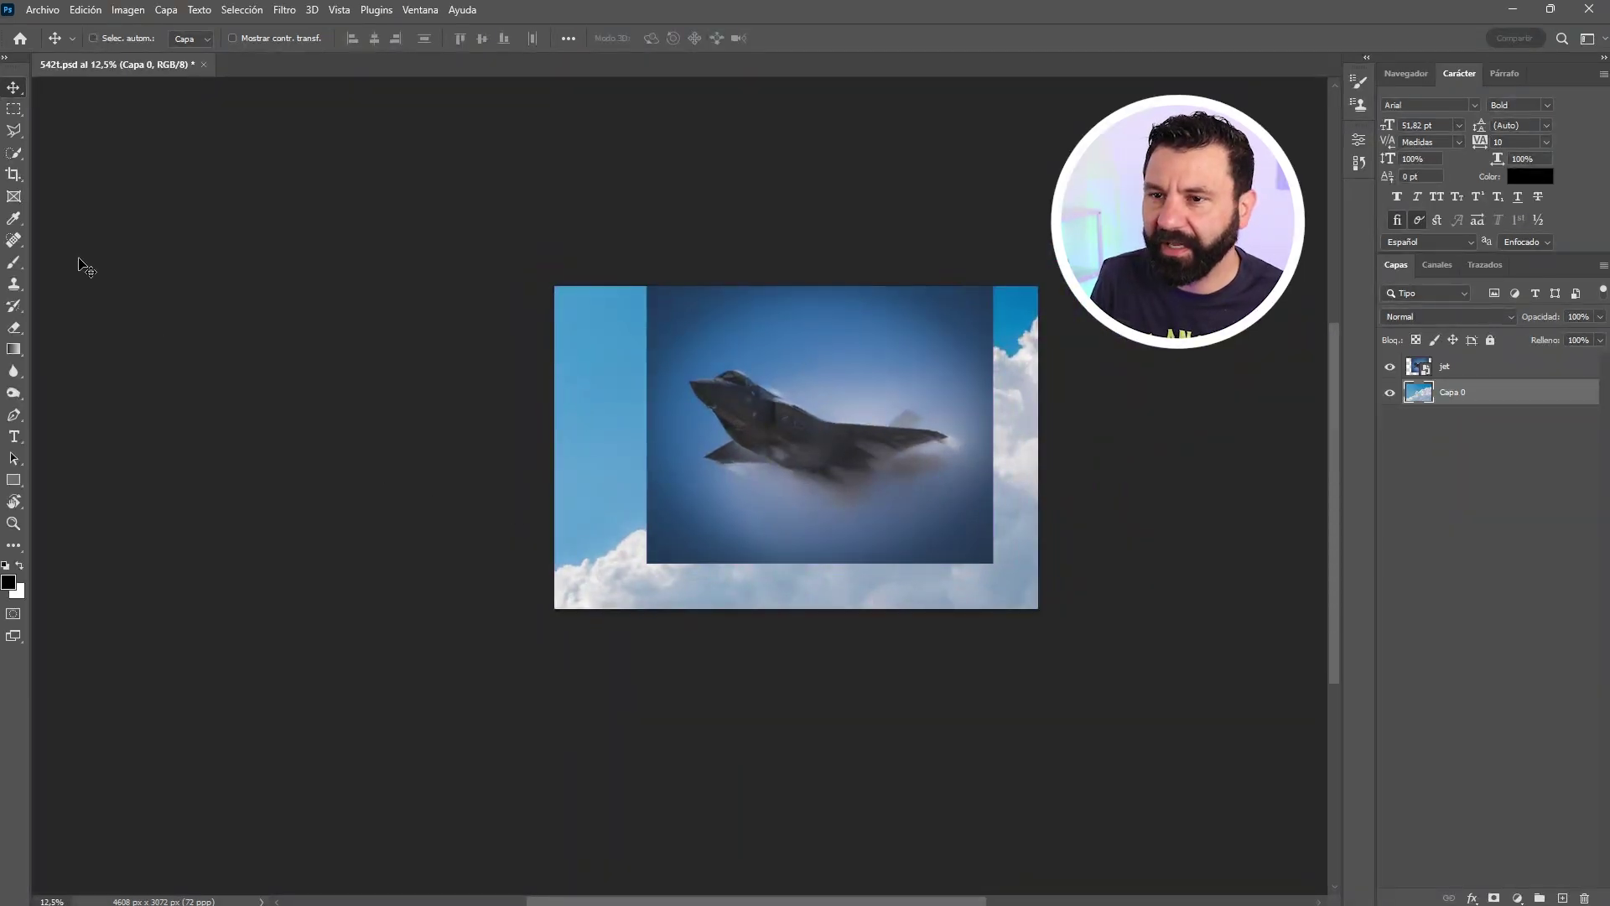
Widen the canvas leftward to 9863 px with the Crop tool and reselect the jet layer.
left_click(12, 176)
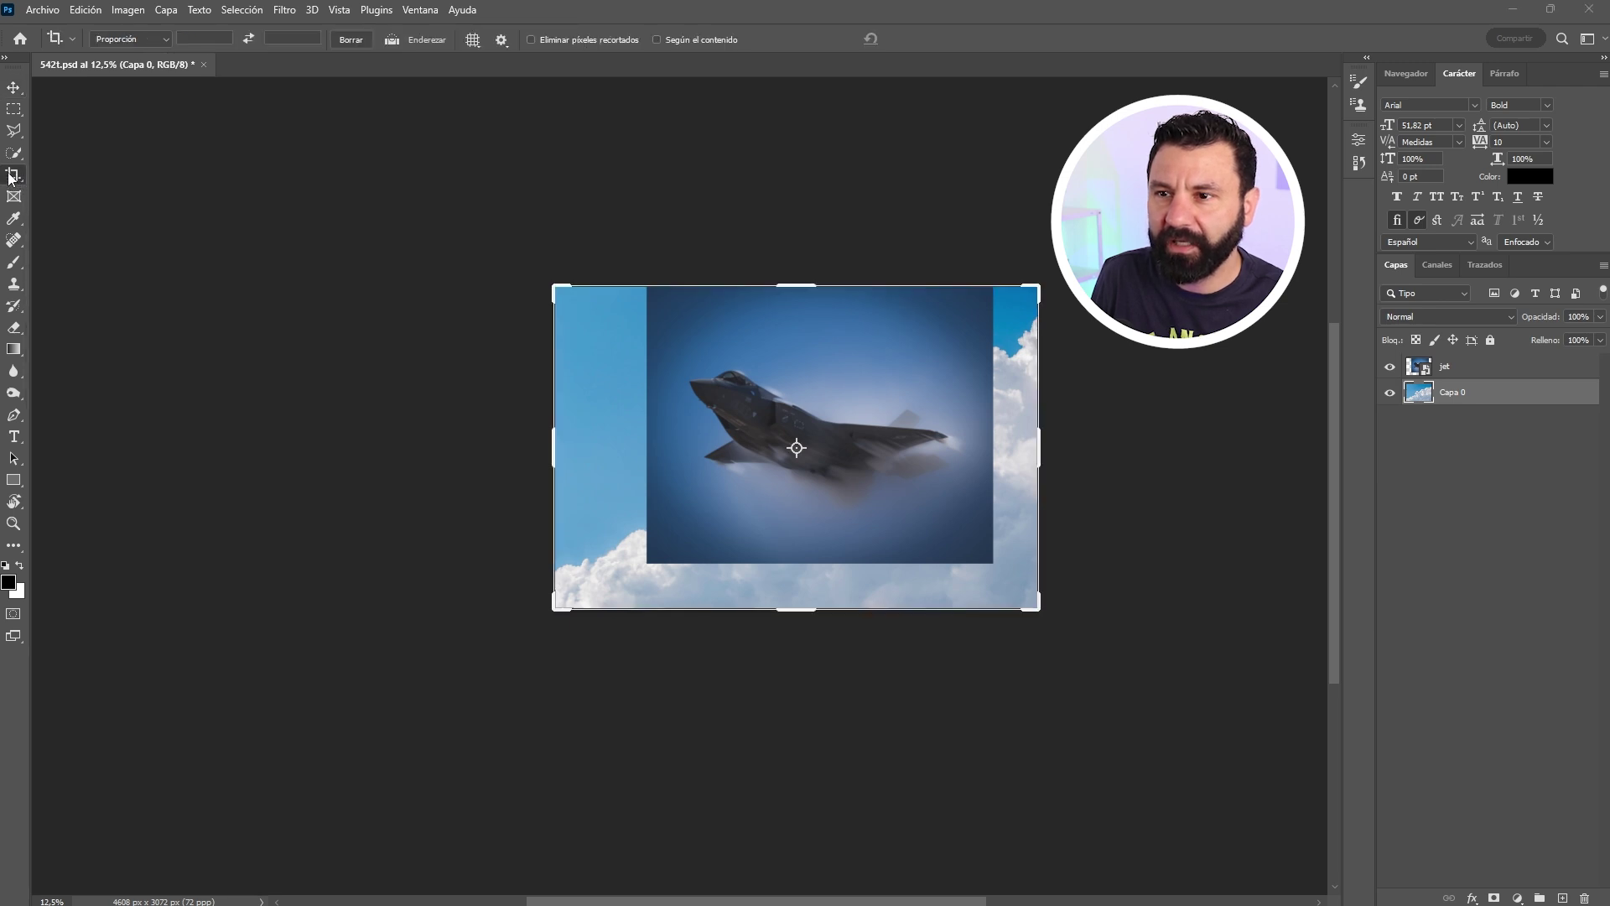
right_click(11, 176)
left_click(203, 40)
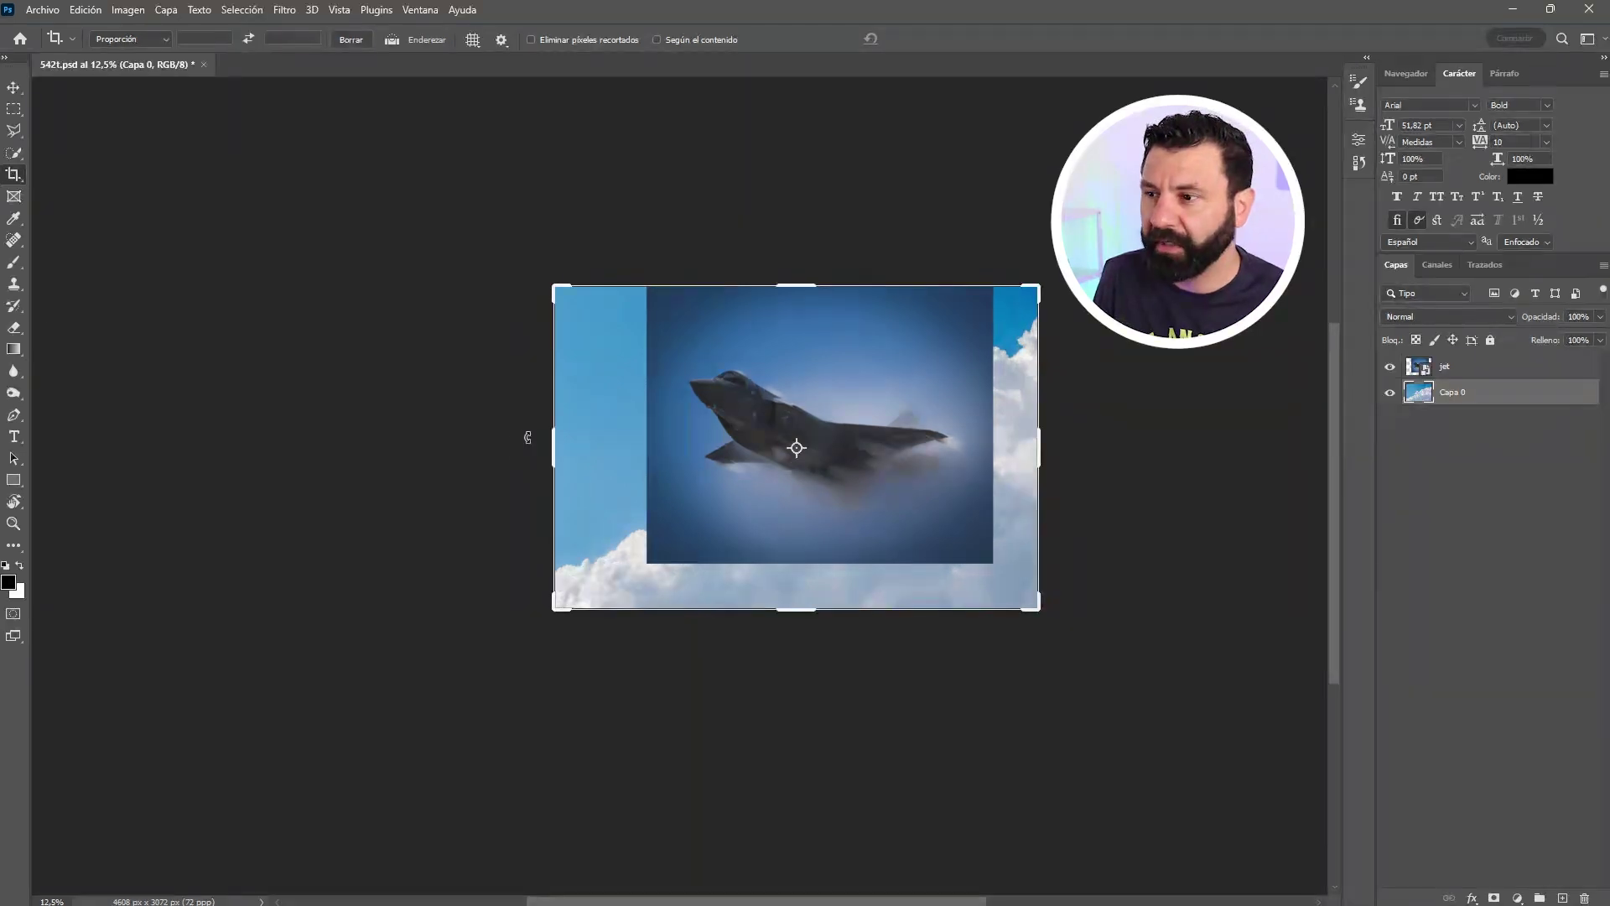
left_click_drag(554, 447, 282, 455)
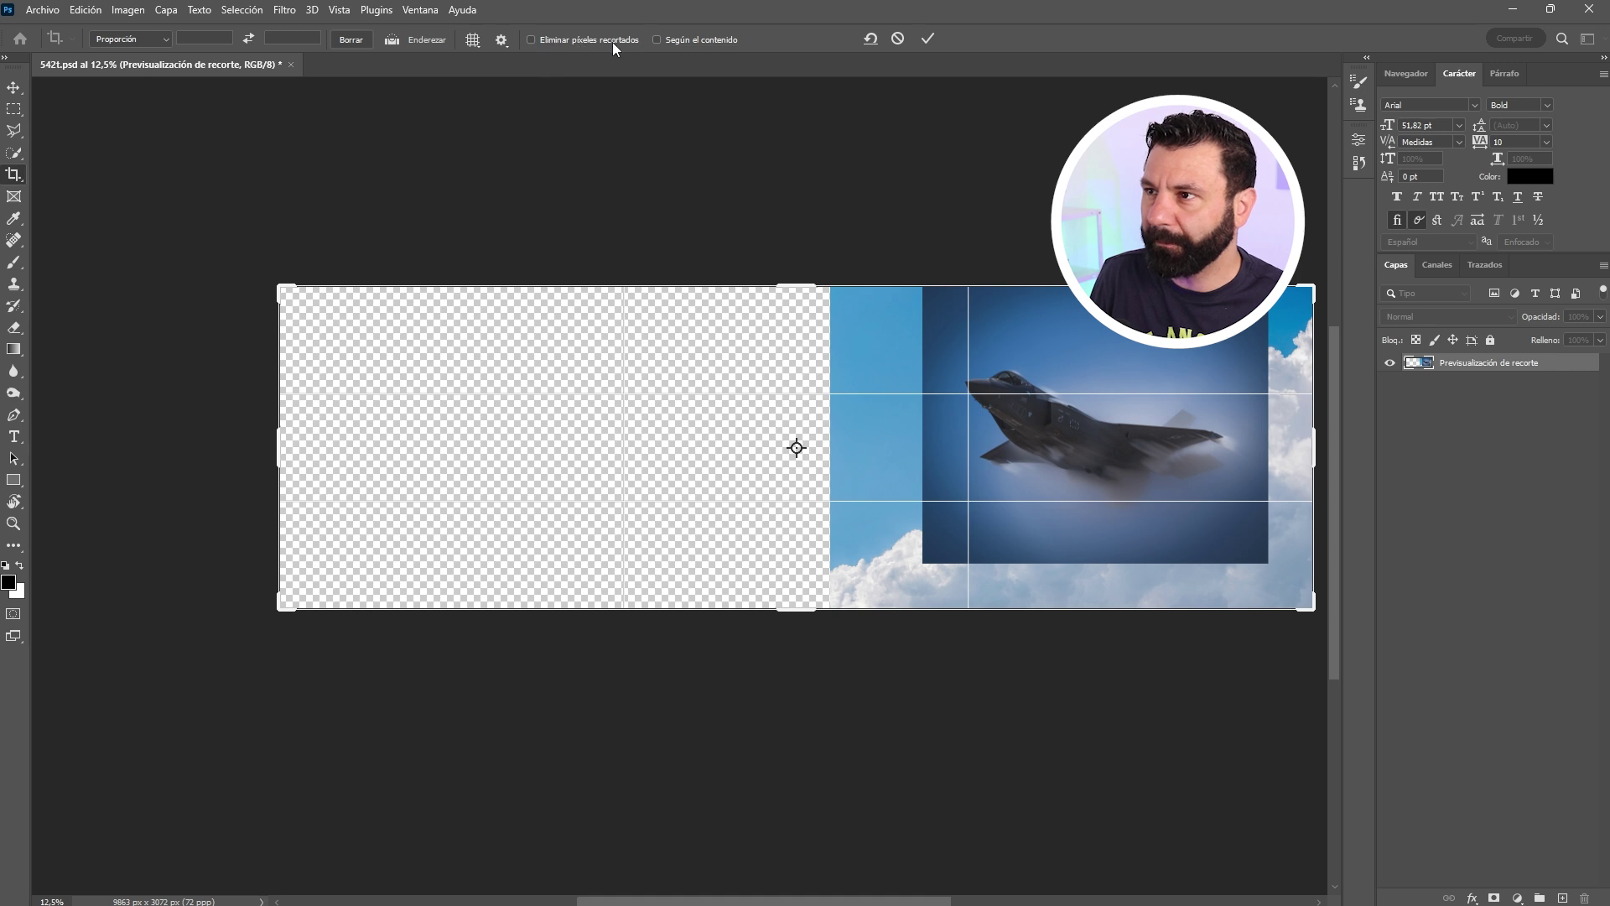
left_click(923, 41)
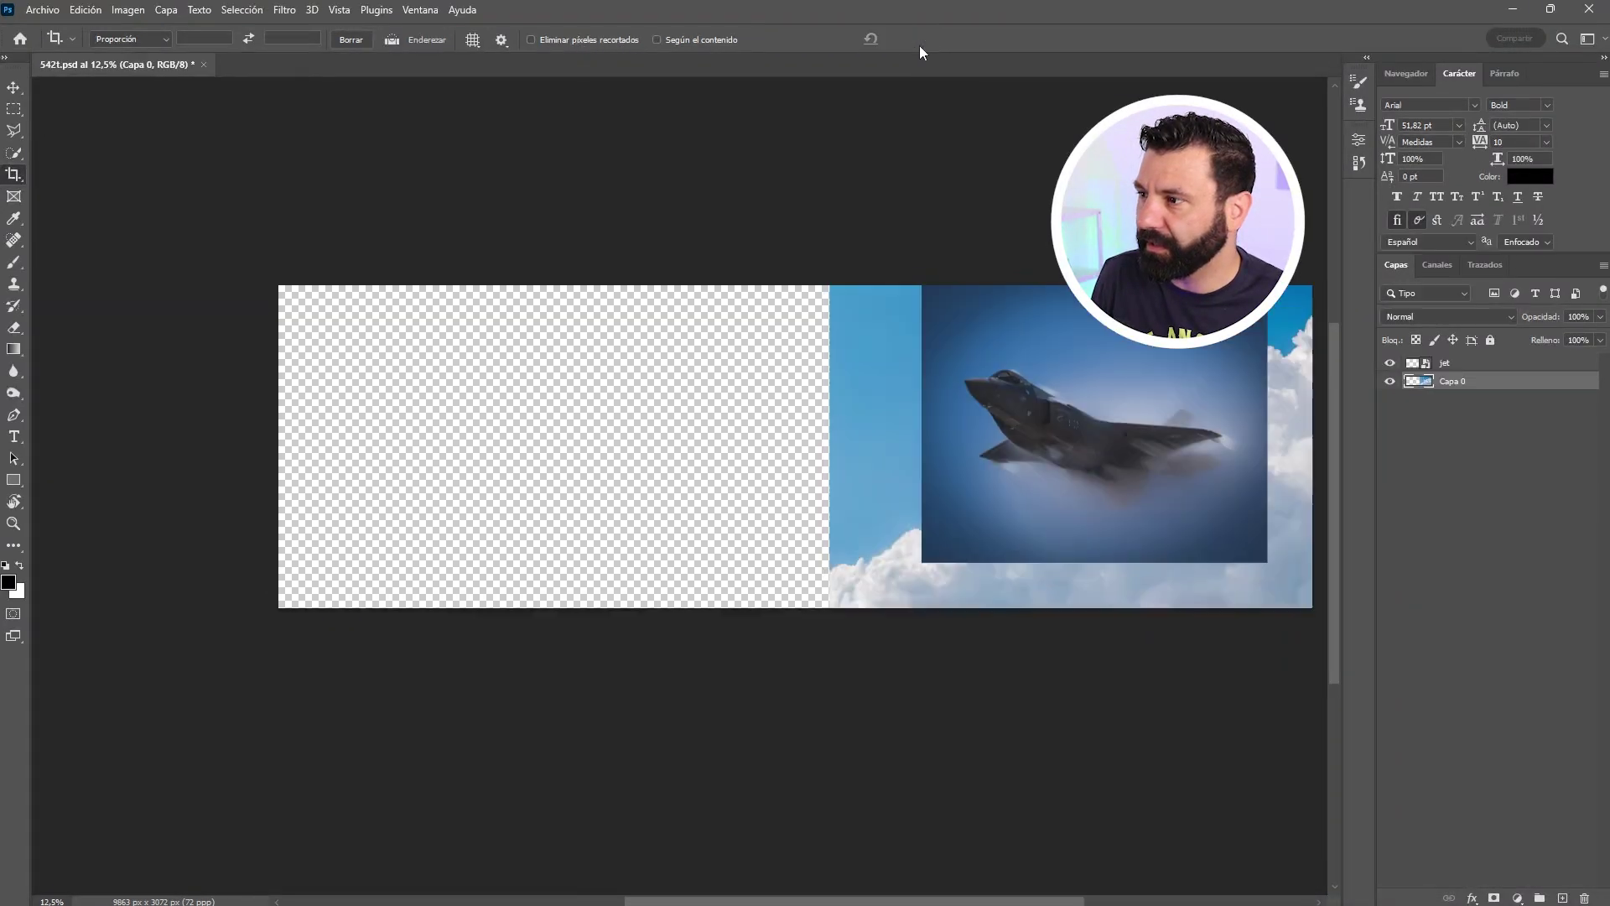
left_click(1450, 365)
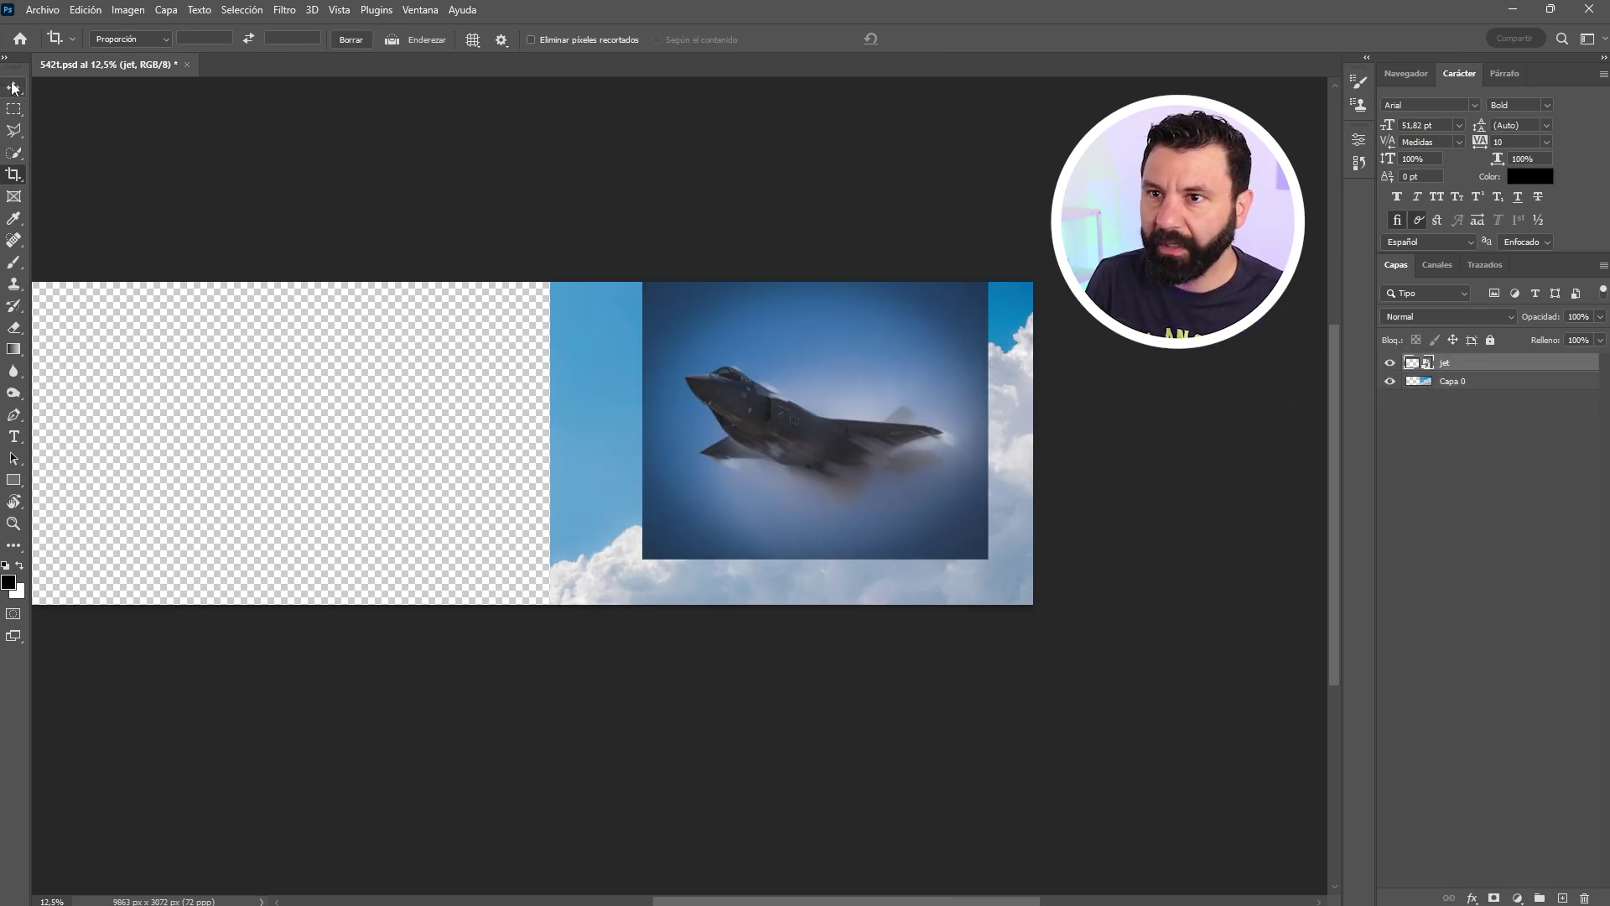
Move the jet photo into the empty left area, then duplicate jet and Capa 0 and merge them into 'jet copia'.
key("v")
left_click_drag(698, 389, 270, 391)
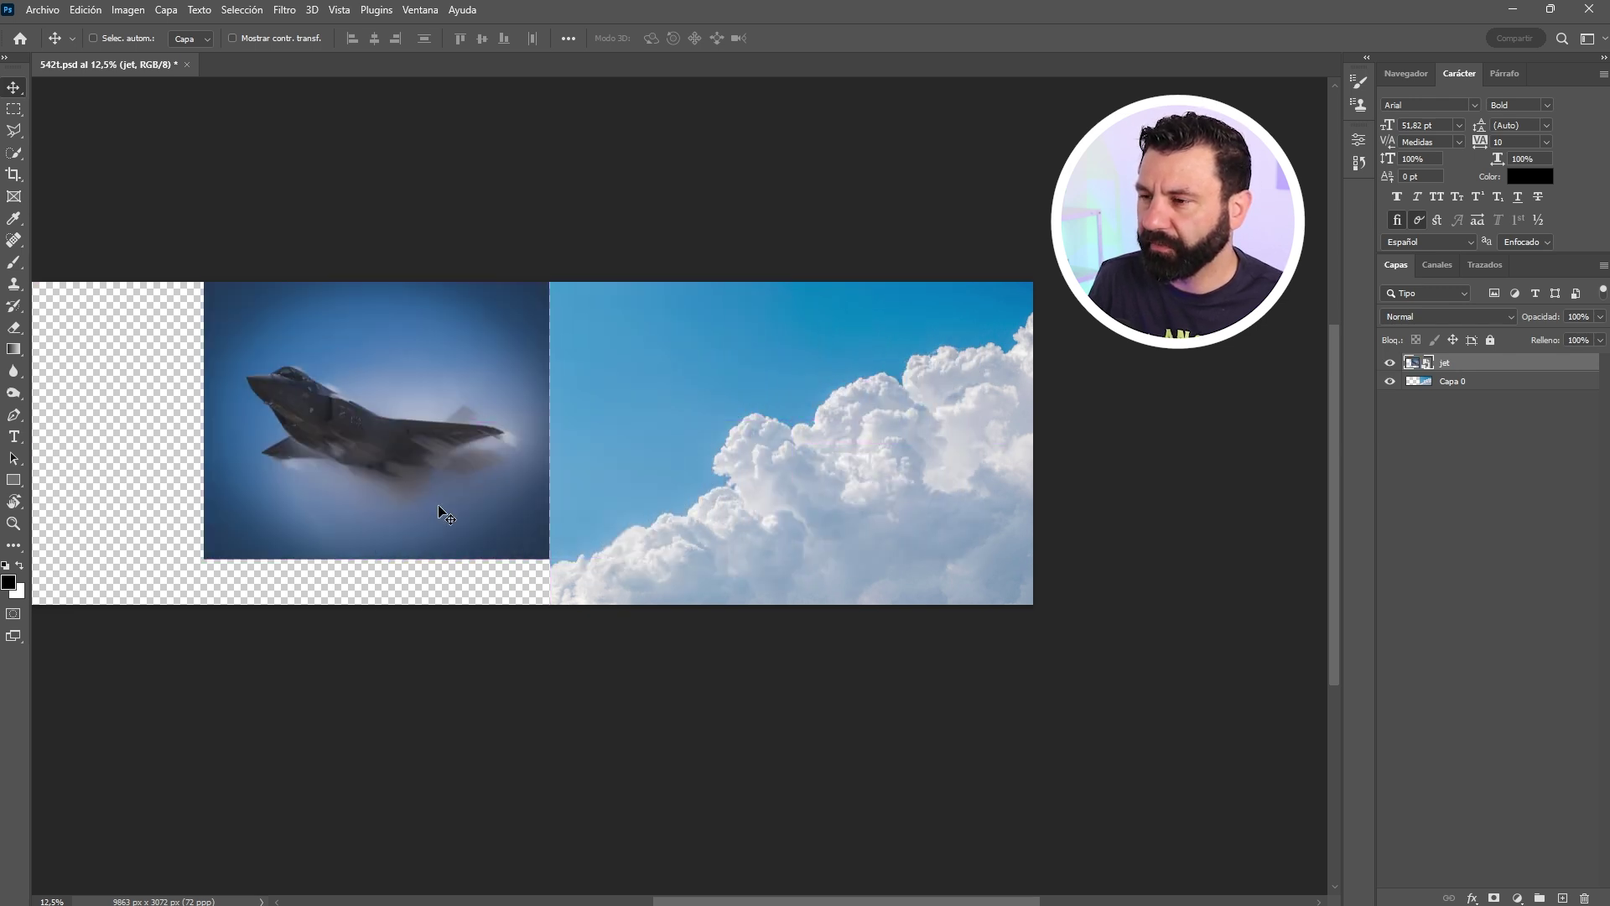
left_click(1479, 384, "ctrl")
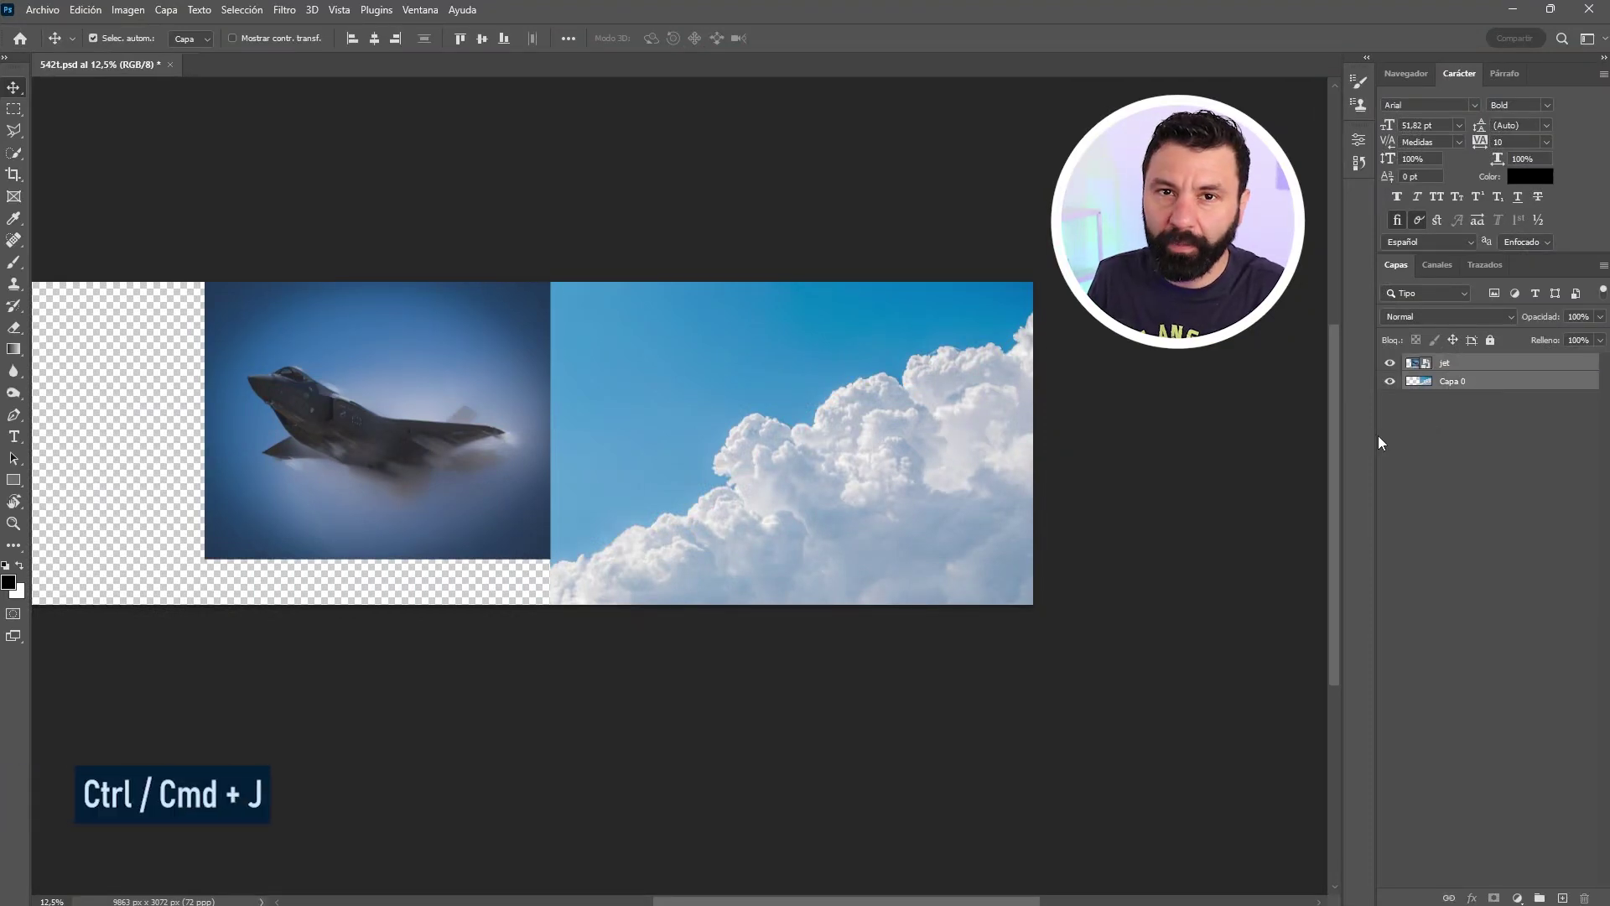
key("ctrl+j")
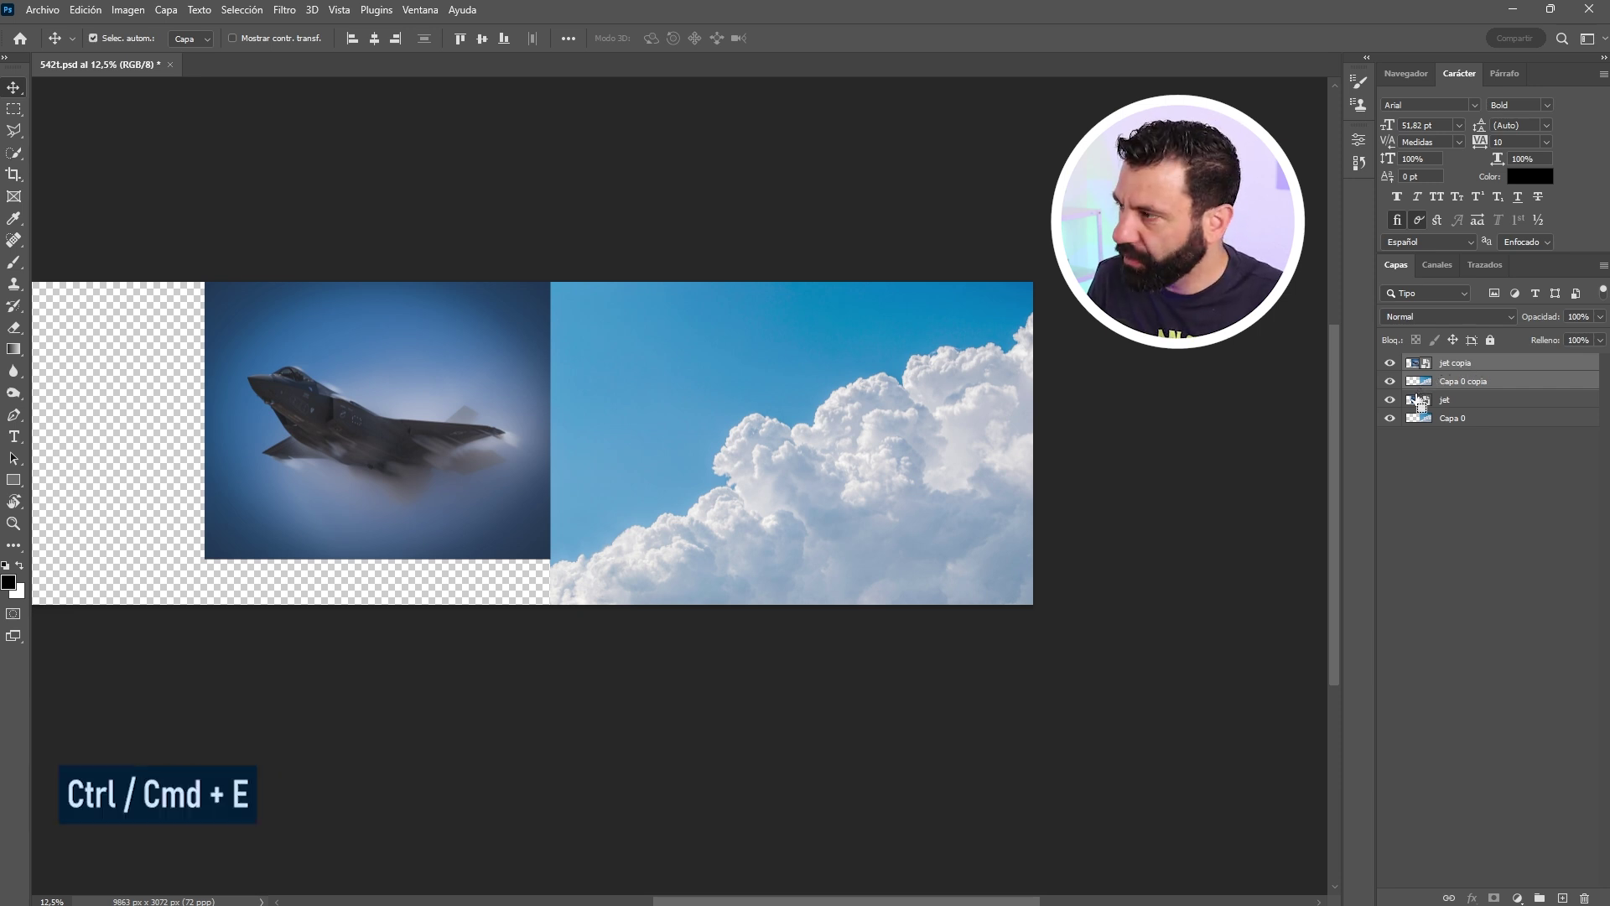
key("ctrl+e")
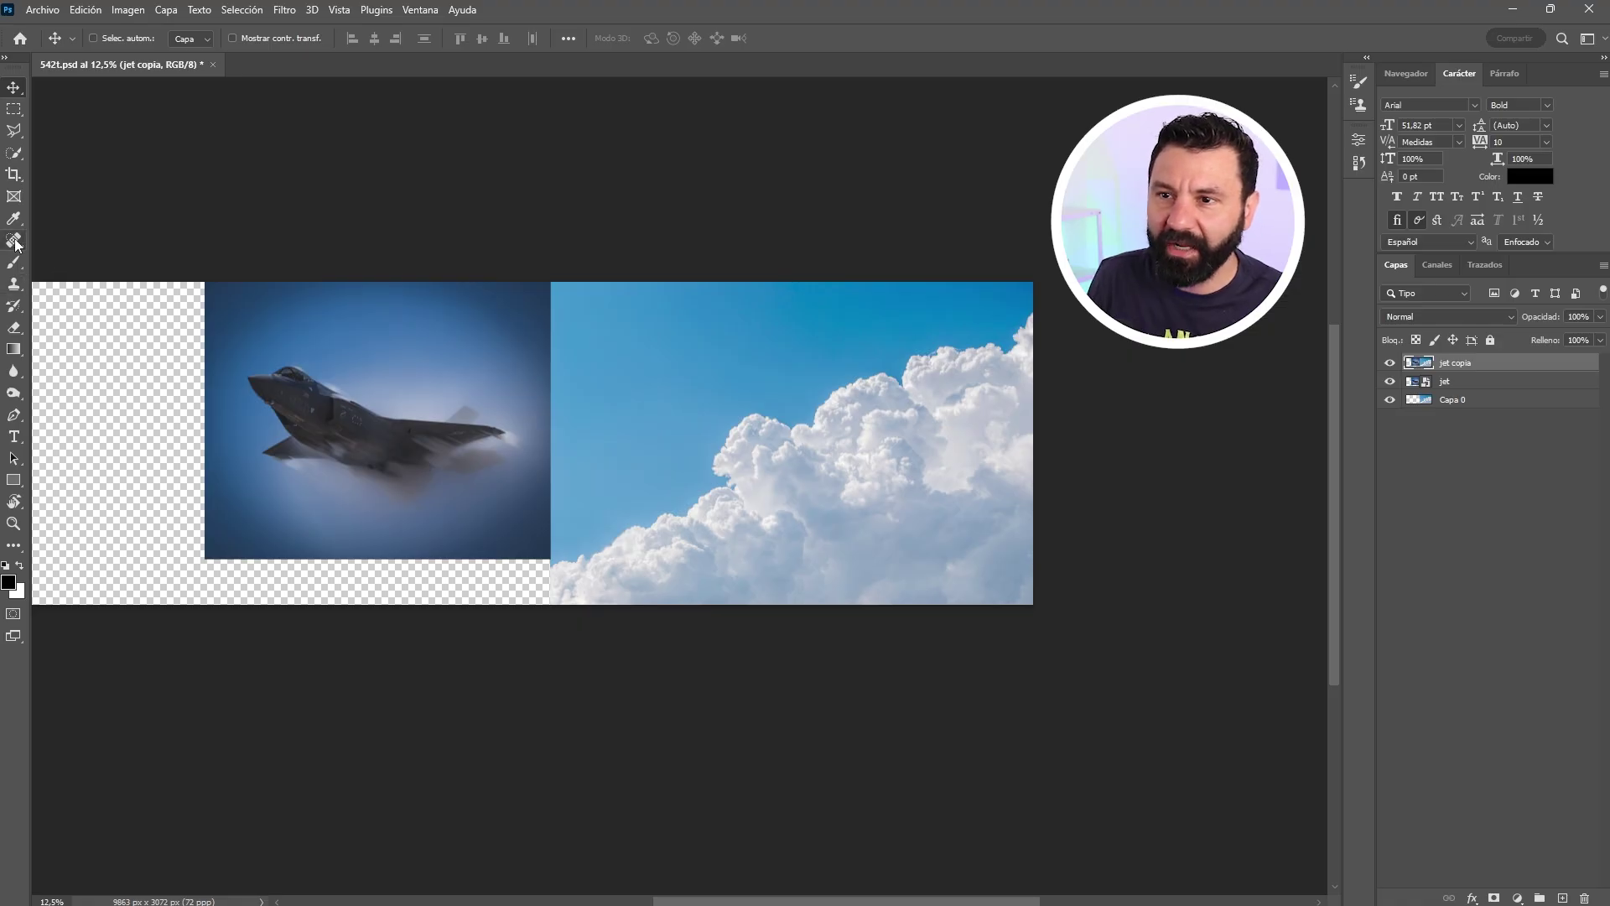
Choose the Patch tool with Difusión 5 and zoom in on the jet.
left_click(15, 245)
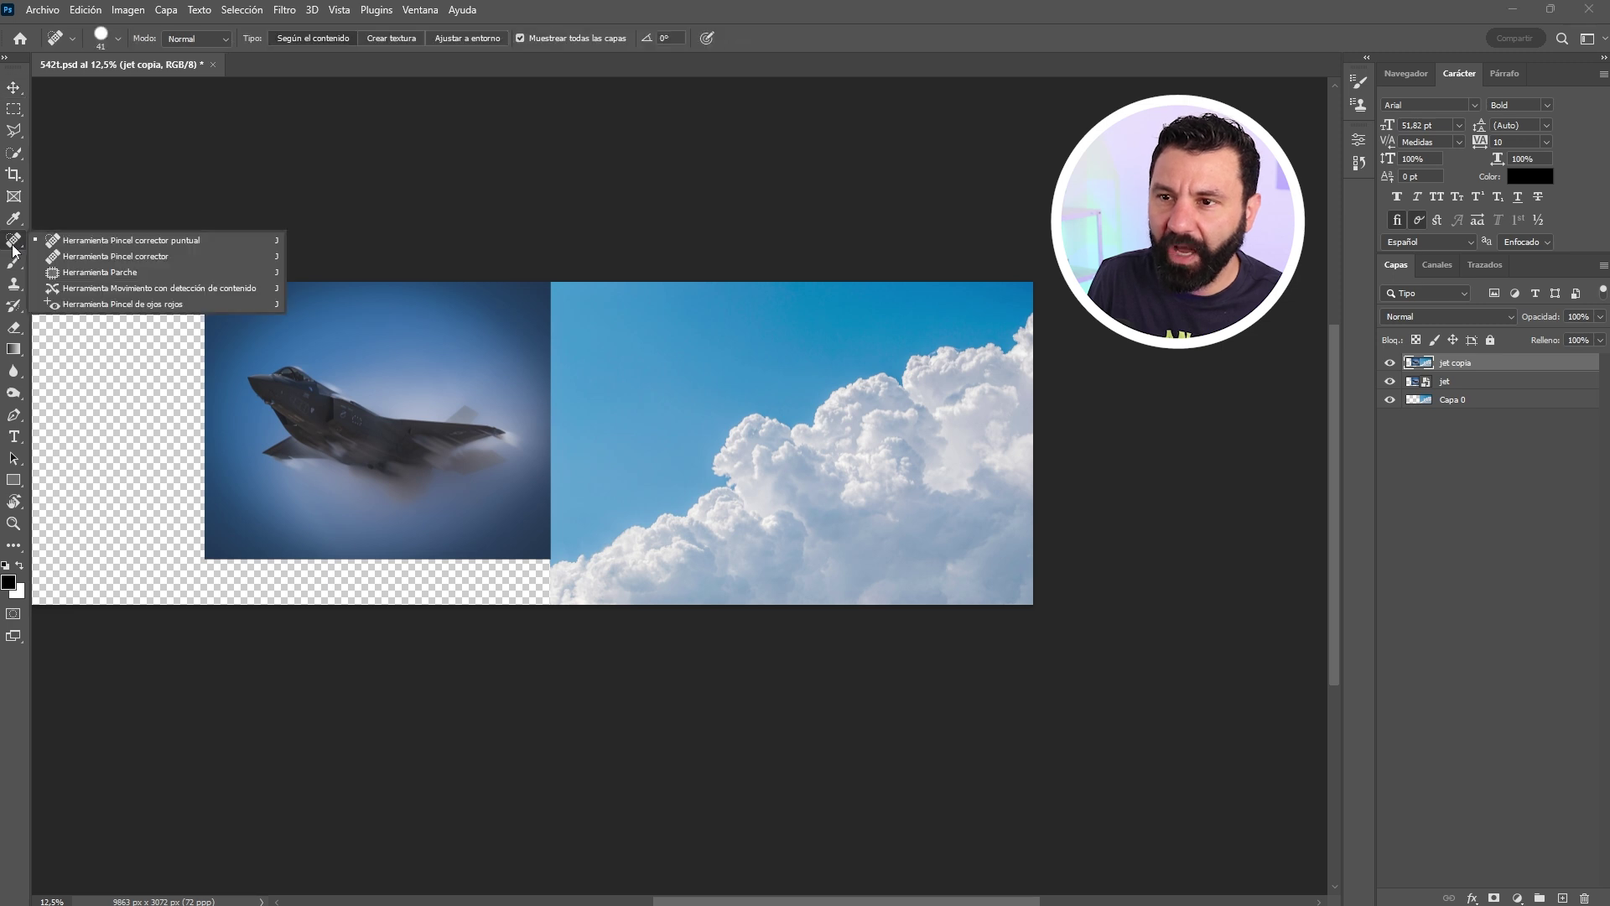
left_click(80, 274)
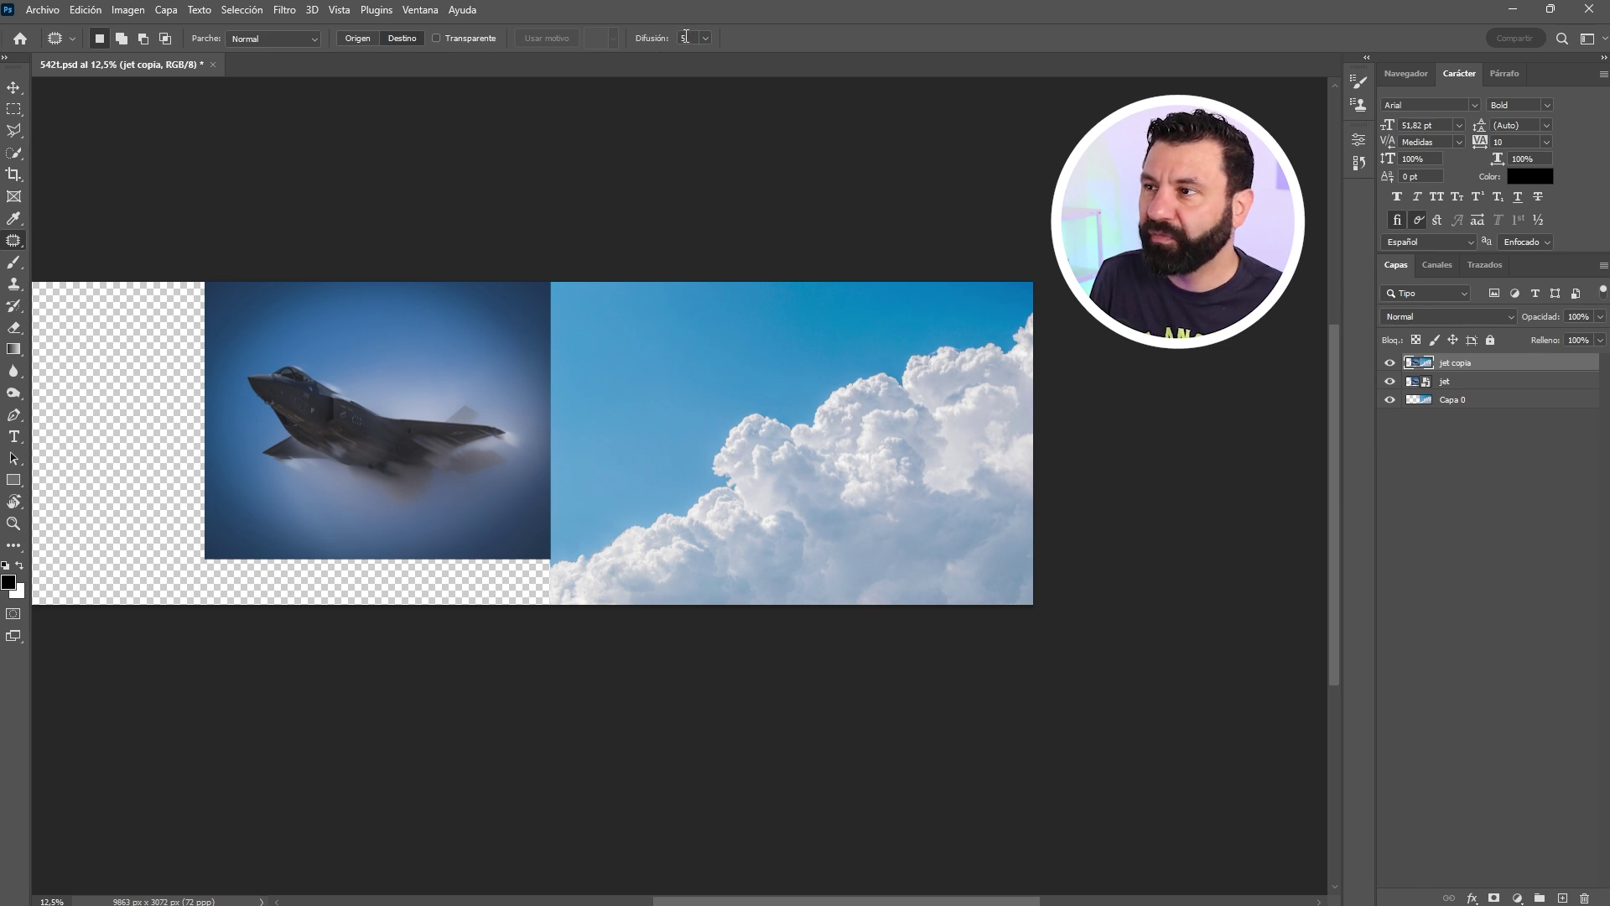
type("5")
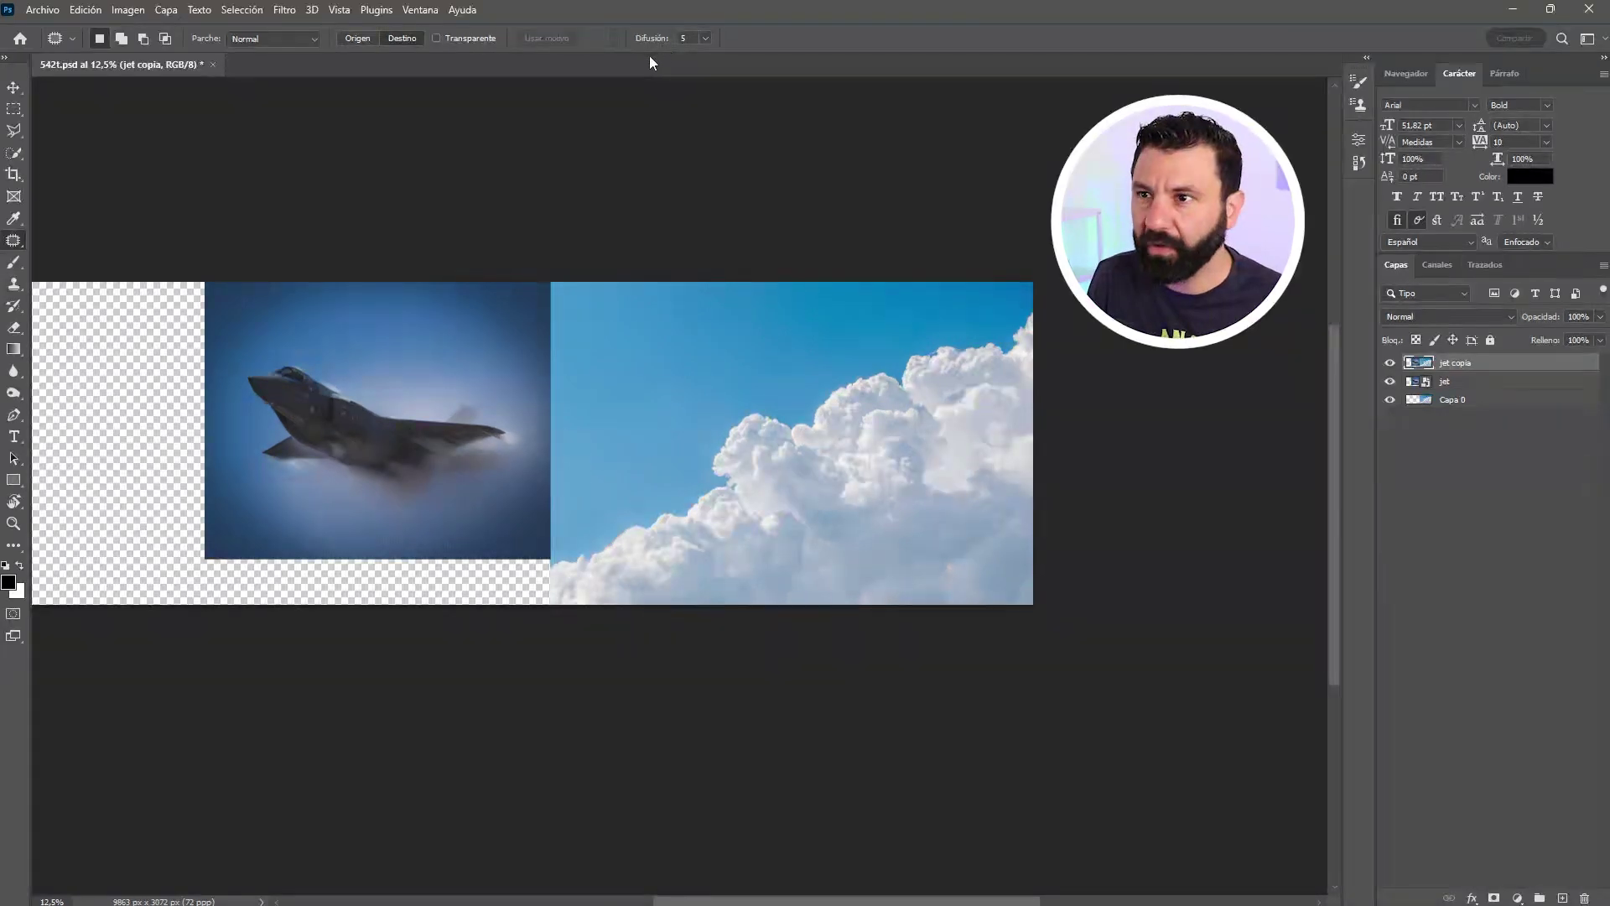
left_click_drag(389, 408, 459, 401)
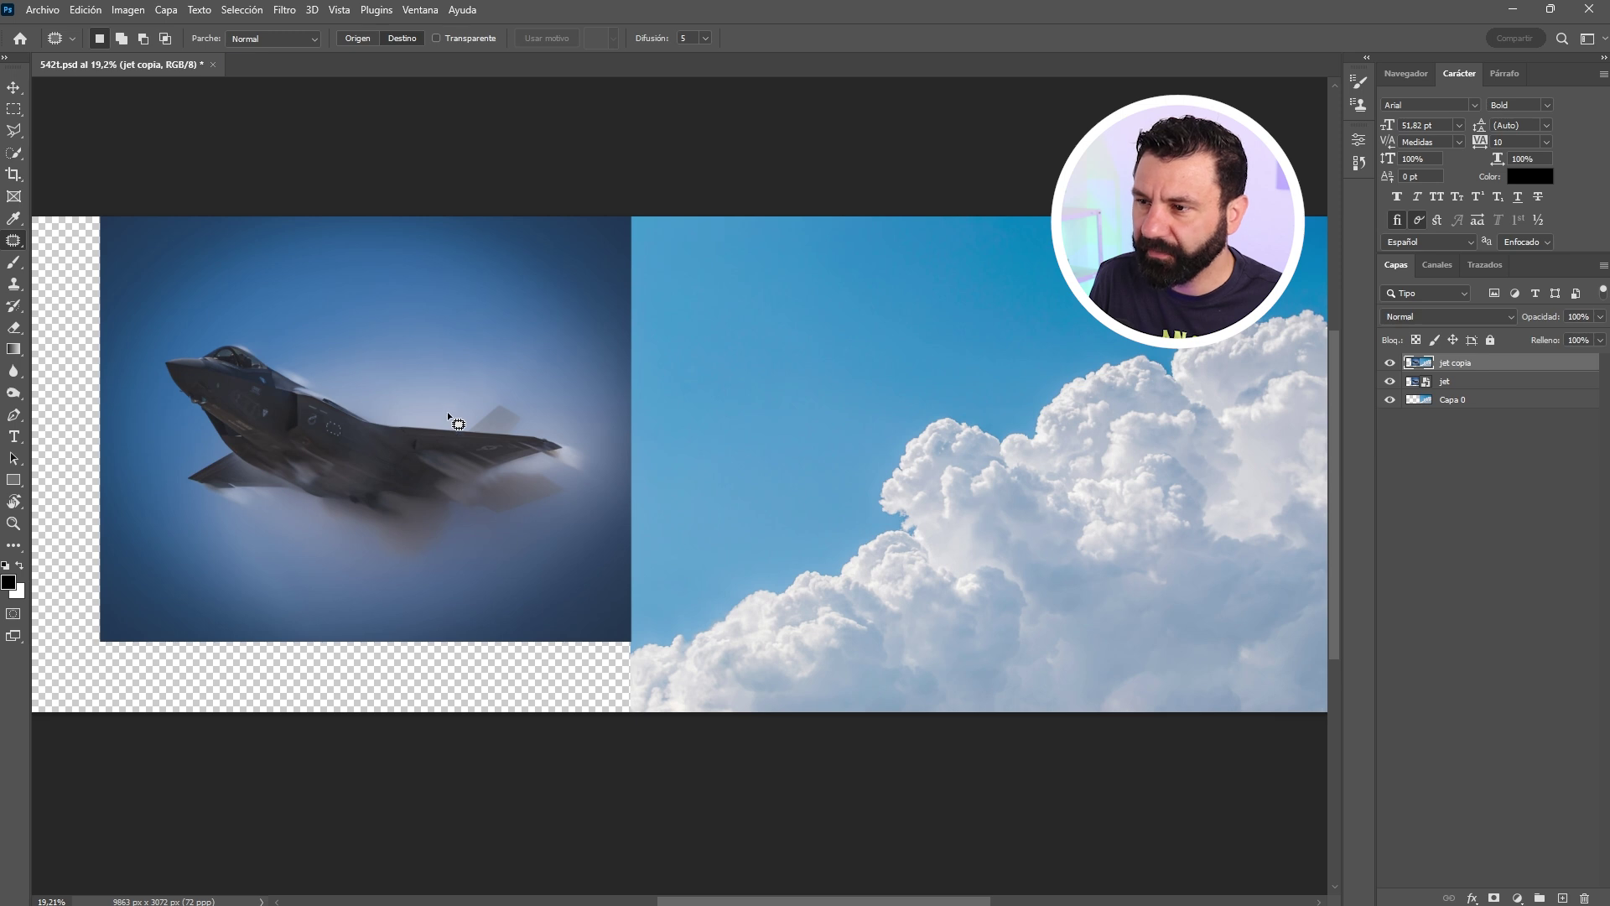
Outline the jet's nose, body and tail with the Patch tool.
left_click_drag(224, 338, 172, 355)
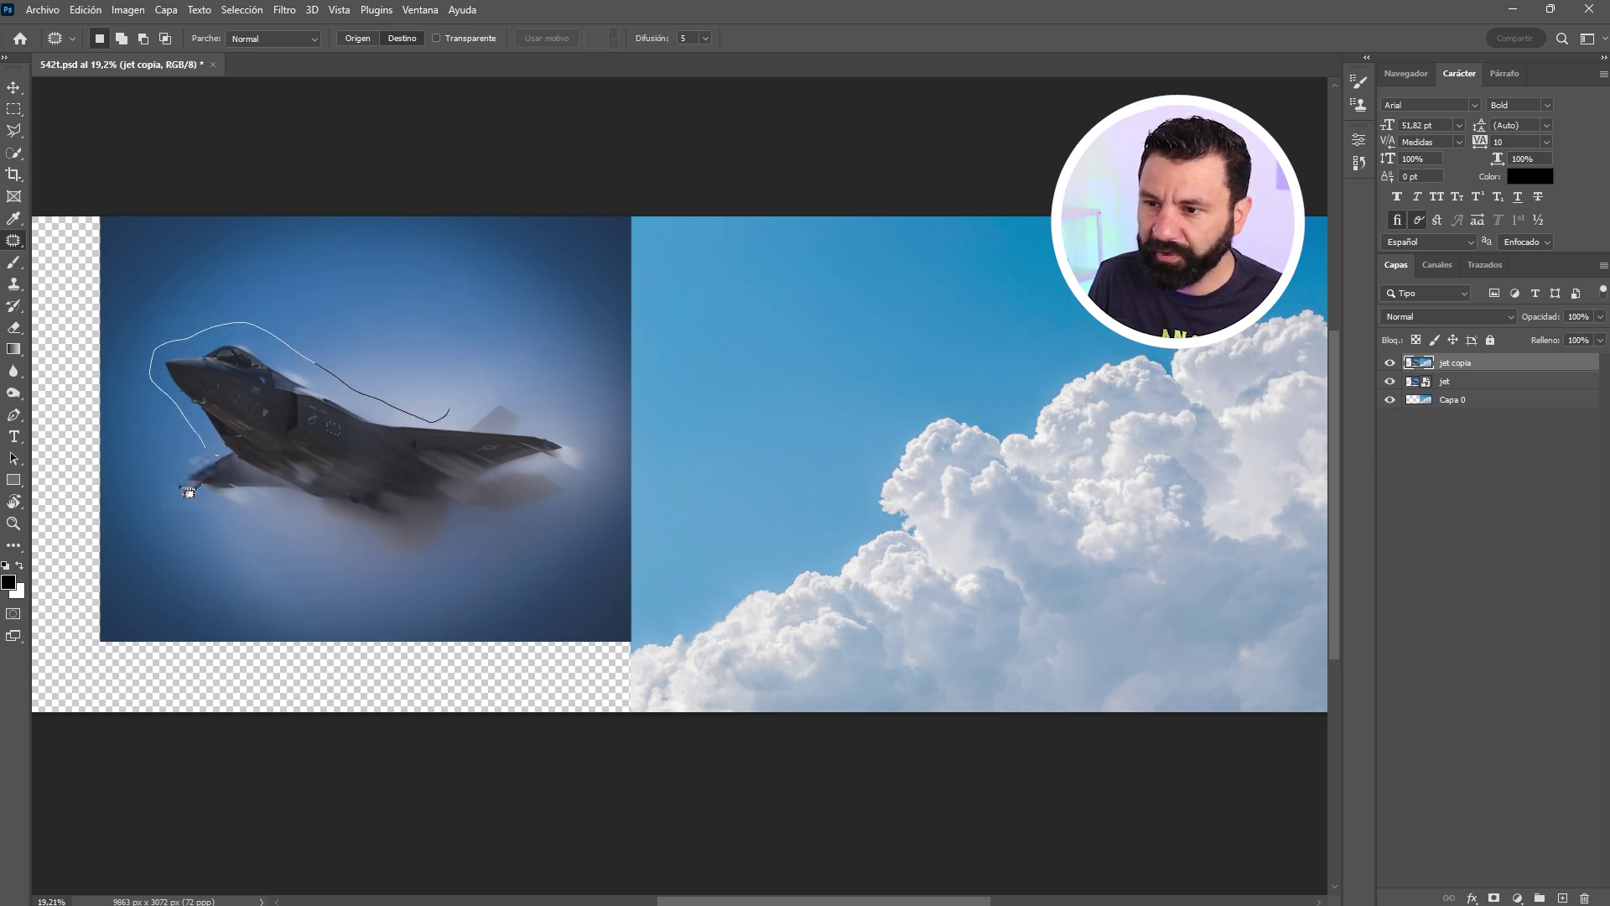
left_click_drag(189, 492, 217, 519)
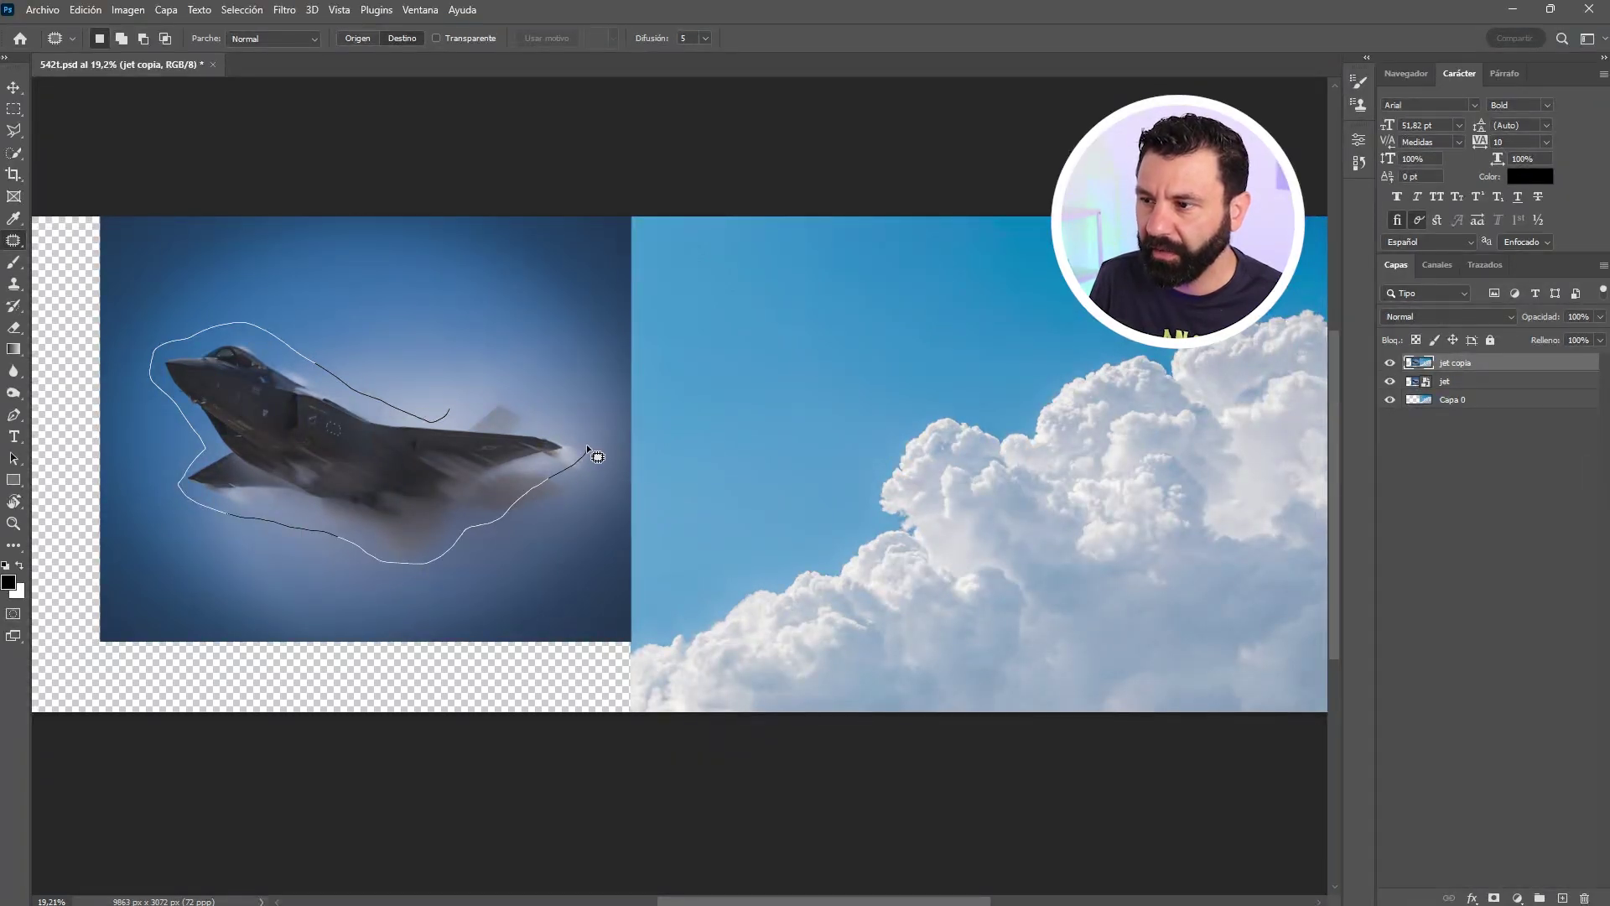
mouse_move(504, 406)
left_mouse_down()
mouse_move(467, 418)
mouse_move(455, 406)
left_mouse_up()
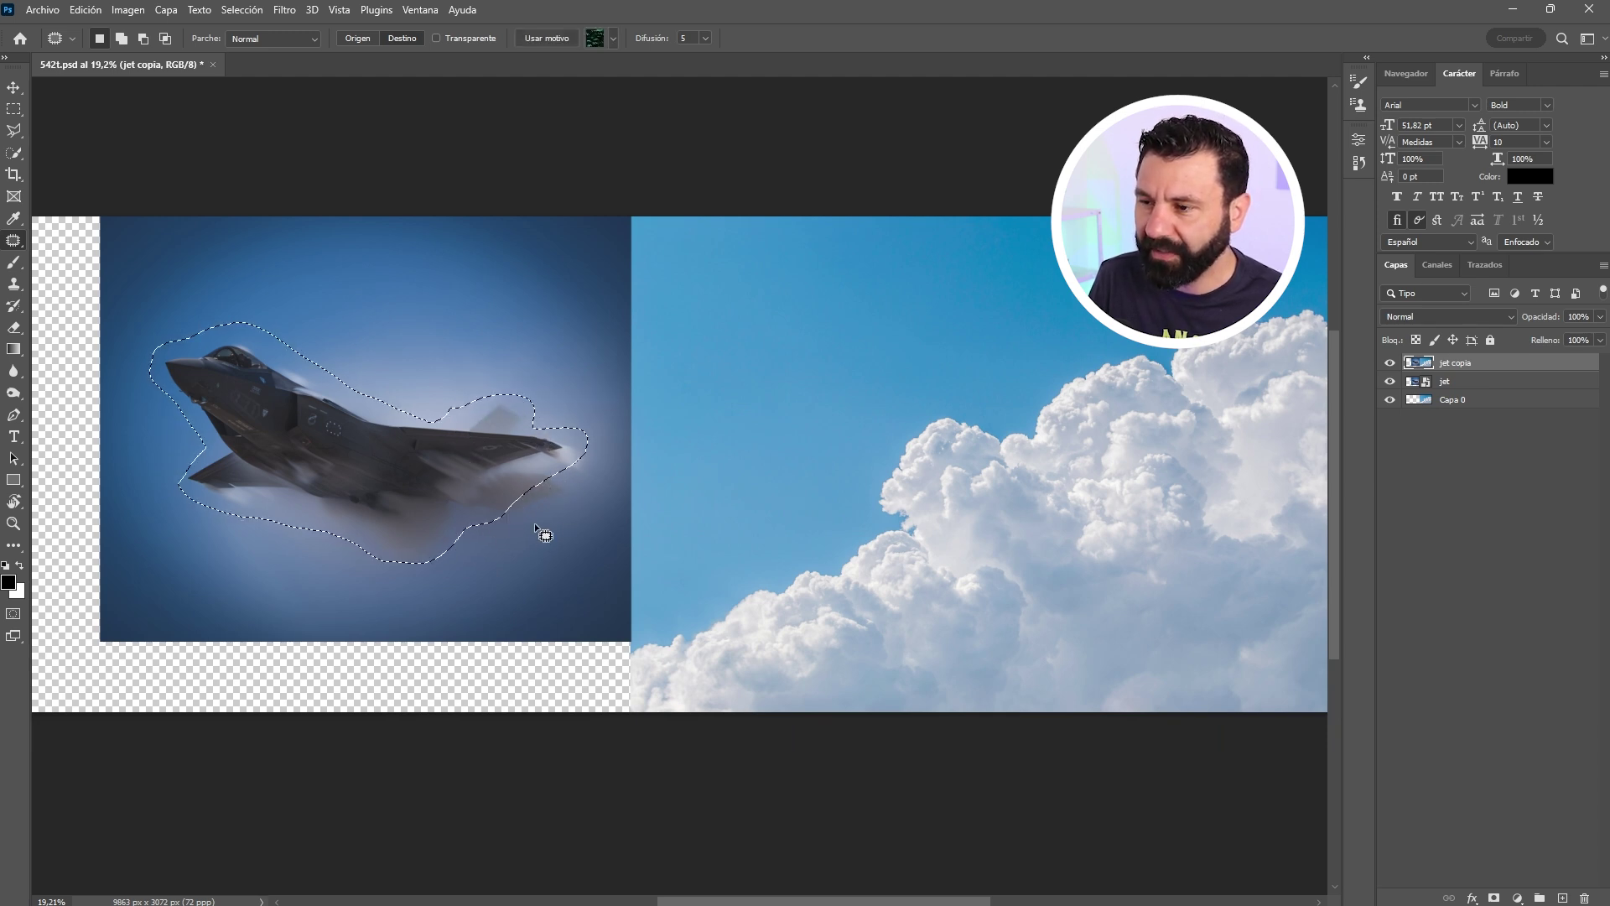
Add the misty area behind the tail, tidy the nose edge, and drag the patch onto the clouds.
key("shift")
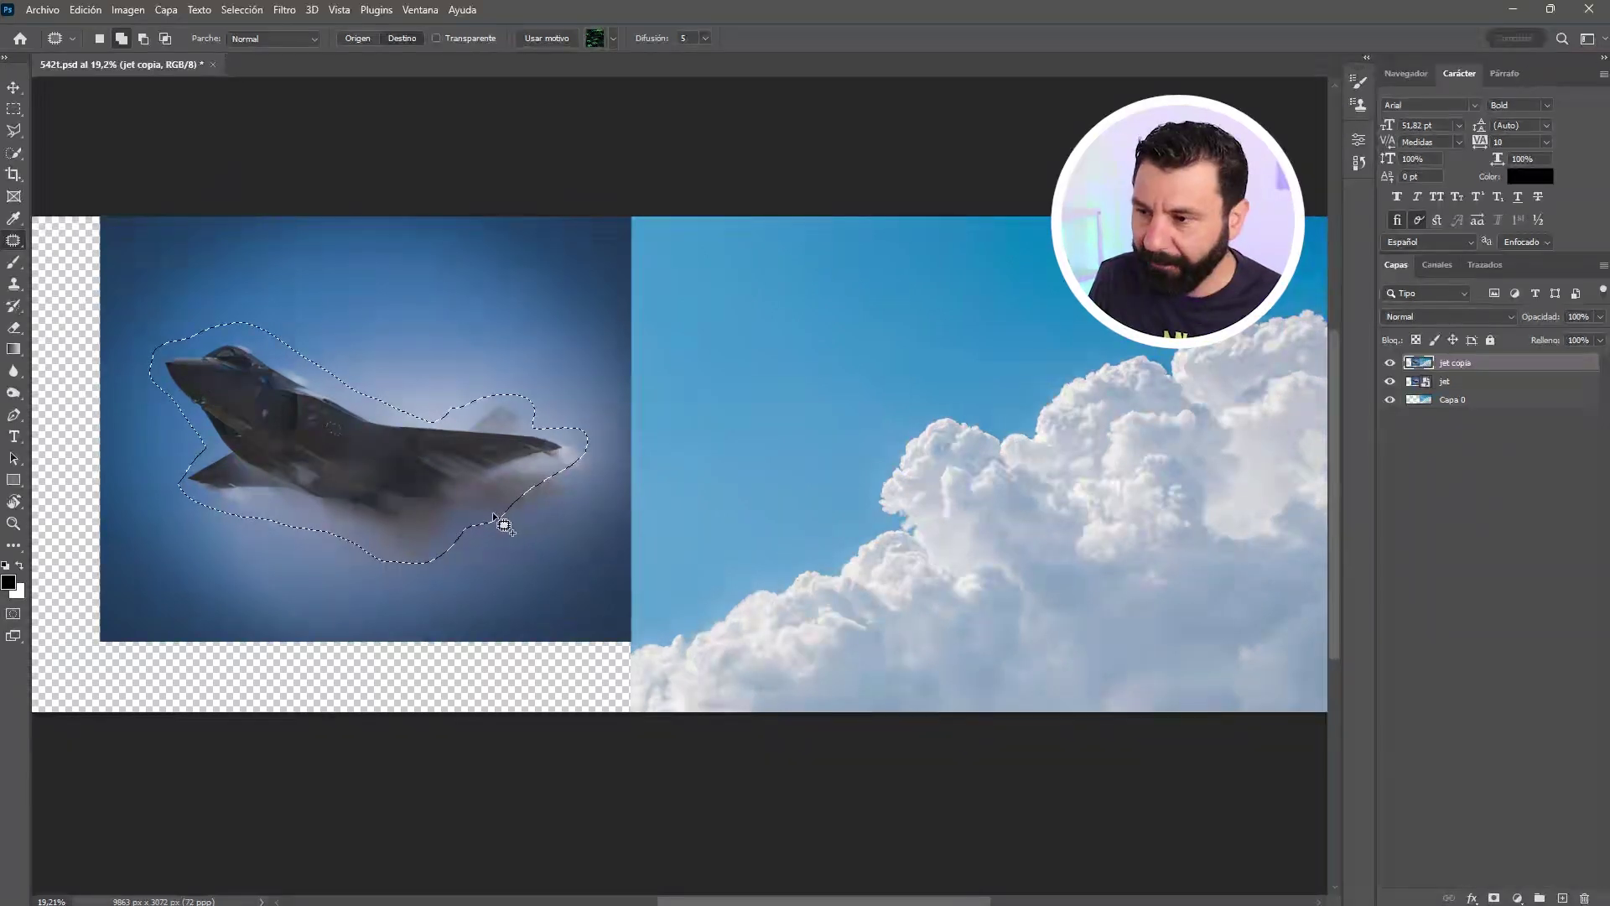
left_click_drag(498, 525, 510, 541)
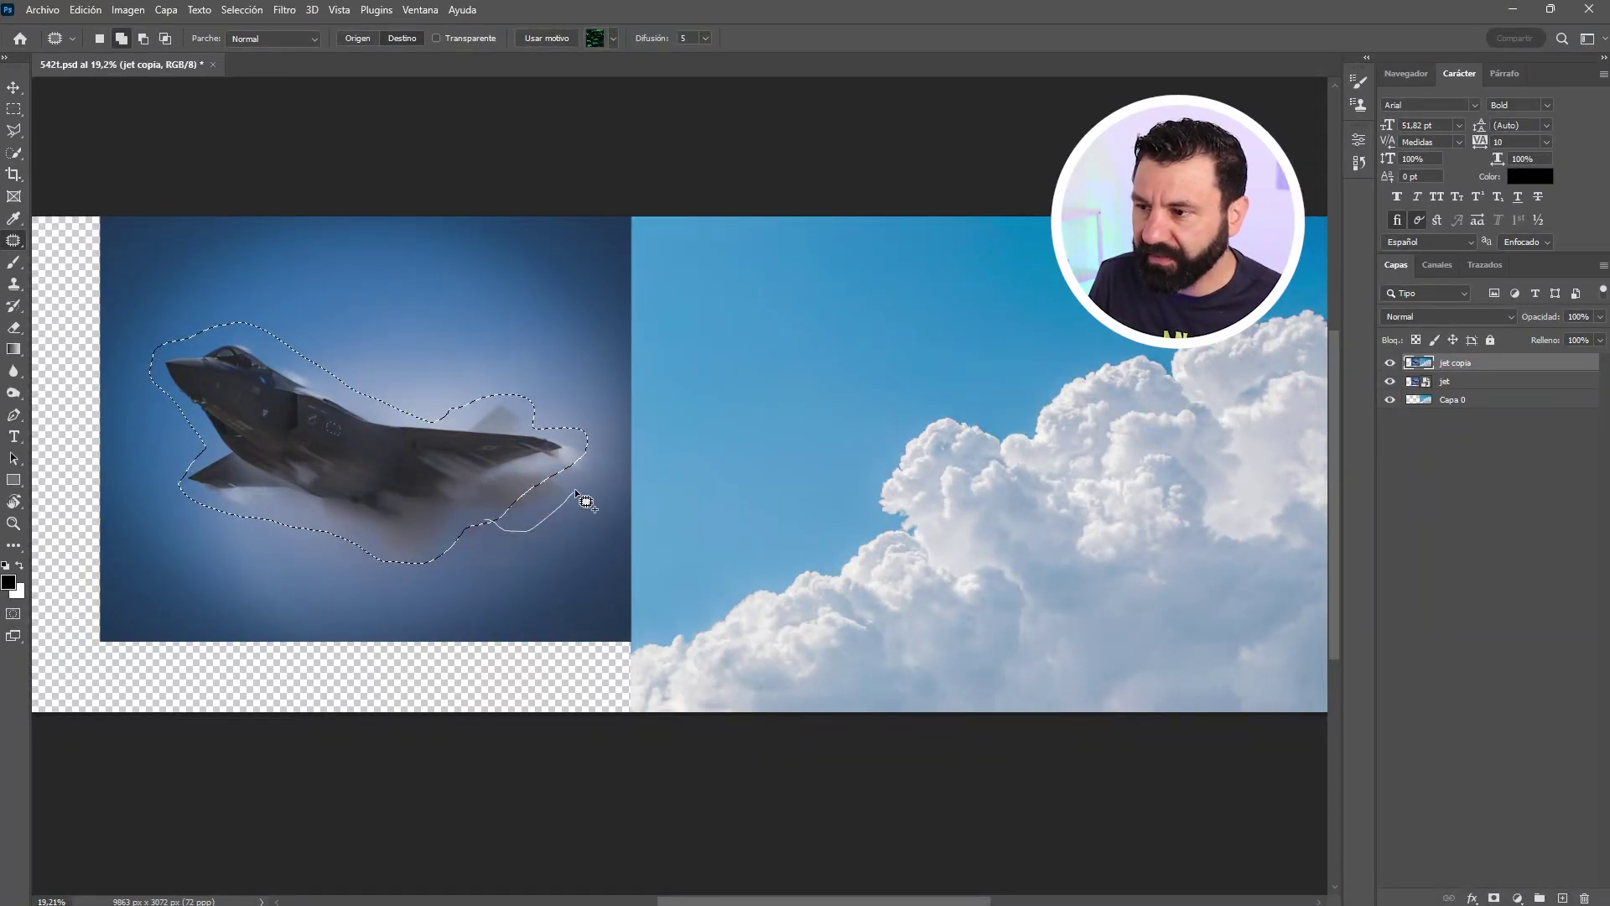
mouse_move(601, 451)
left_mouse_down()
mouse_move(501, 533)
mouse_move(239, 435)
mouse_move(155, 332)
mouse_move(212, 336)
left_mouse_up()
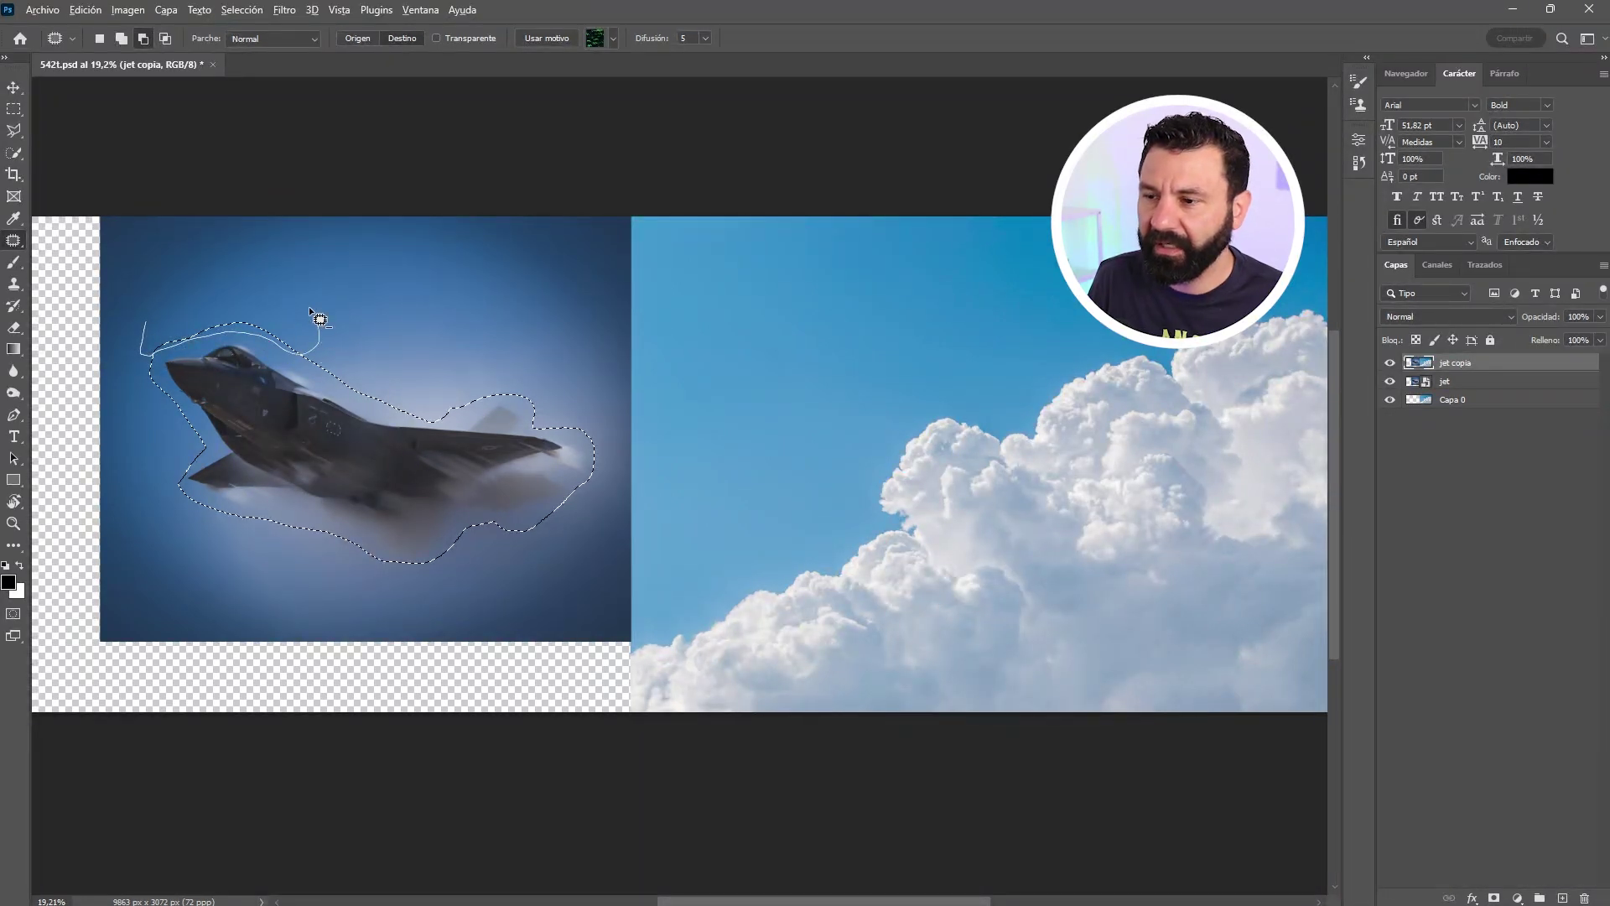
left_click_drag(319, 319, 190, 327)
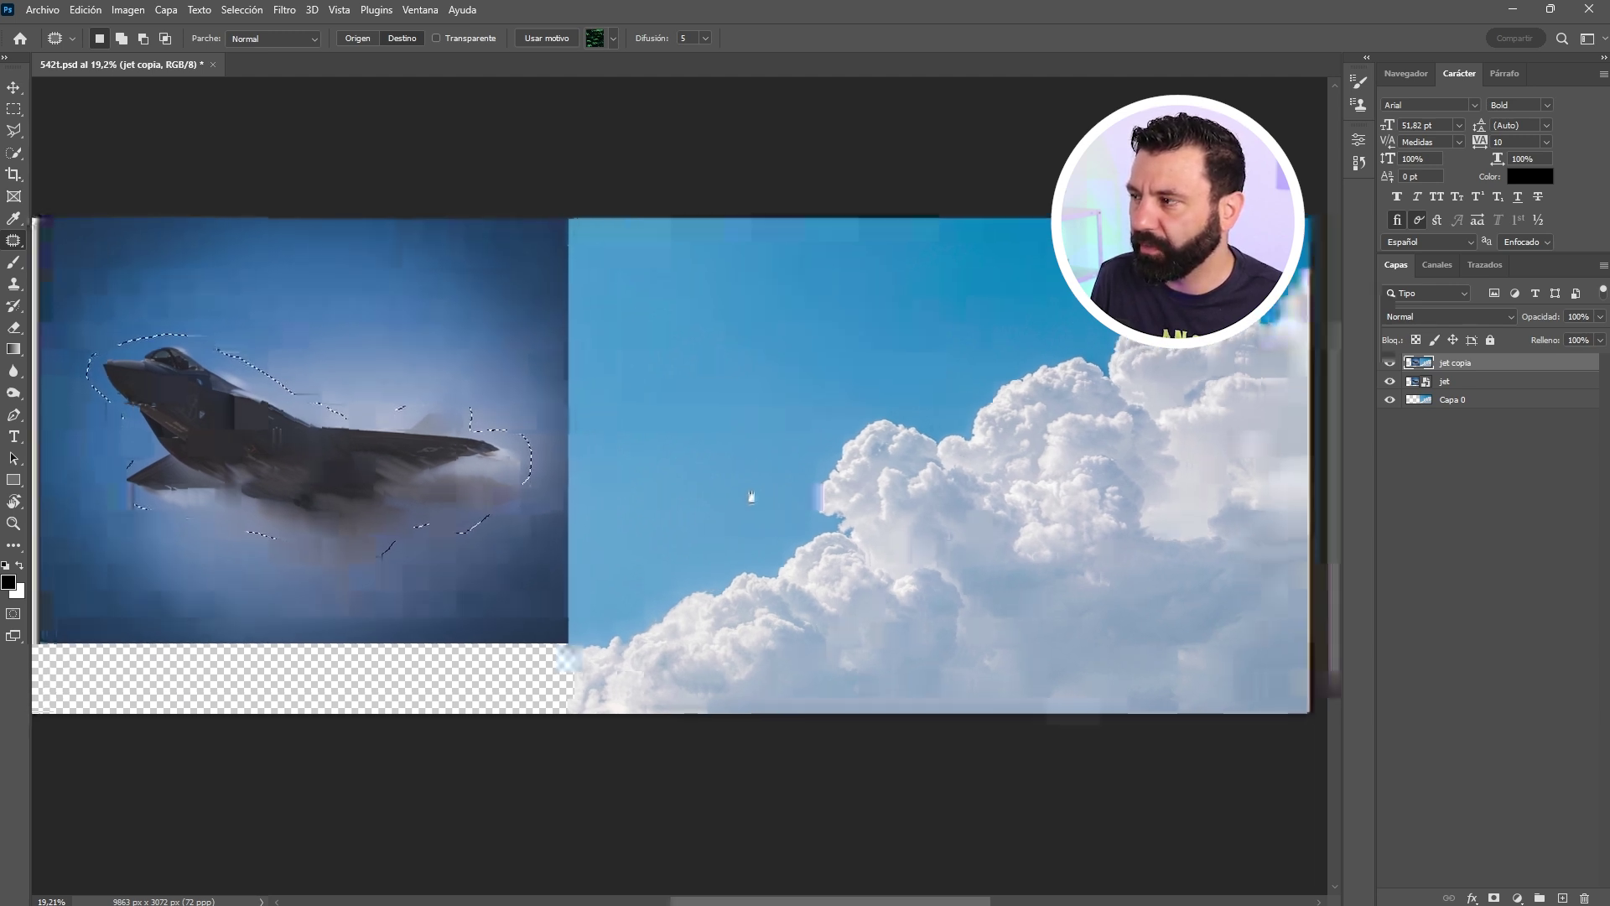
mouse_move(293, 444)
left_mouse_down()
mouse_move(889, 456)
mouse_move(984, 472)
mouse_move(973, 494)
left_mouse_up()
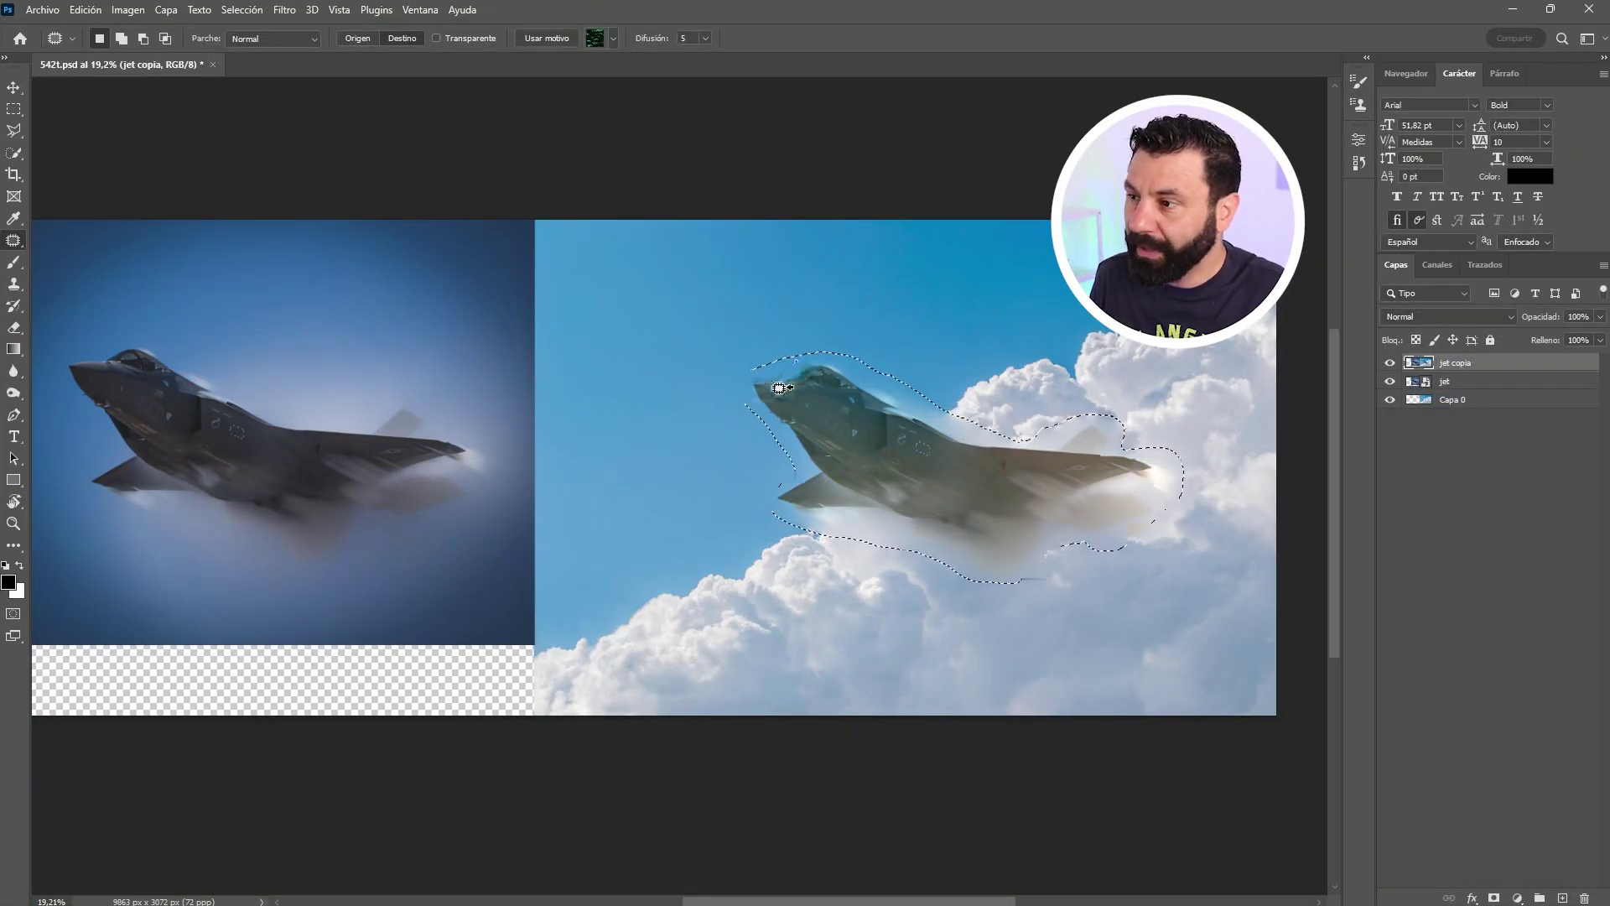
Drop the jet patch into the clouds as new layer Capa 1, undoing a trial move to keep its placement.
left_click_drag(780, 387, 843, 419)
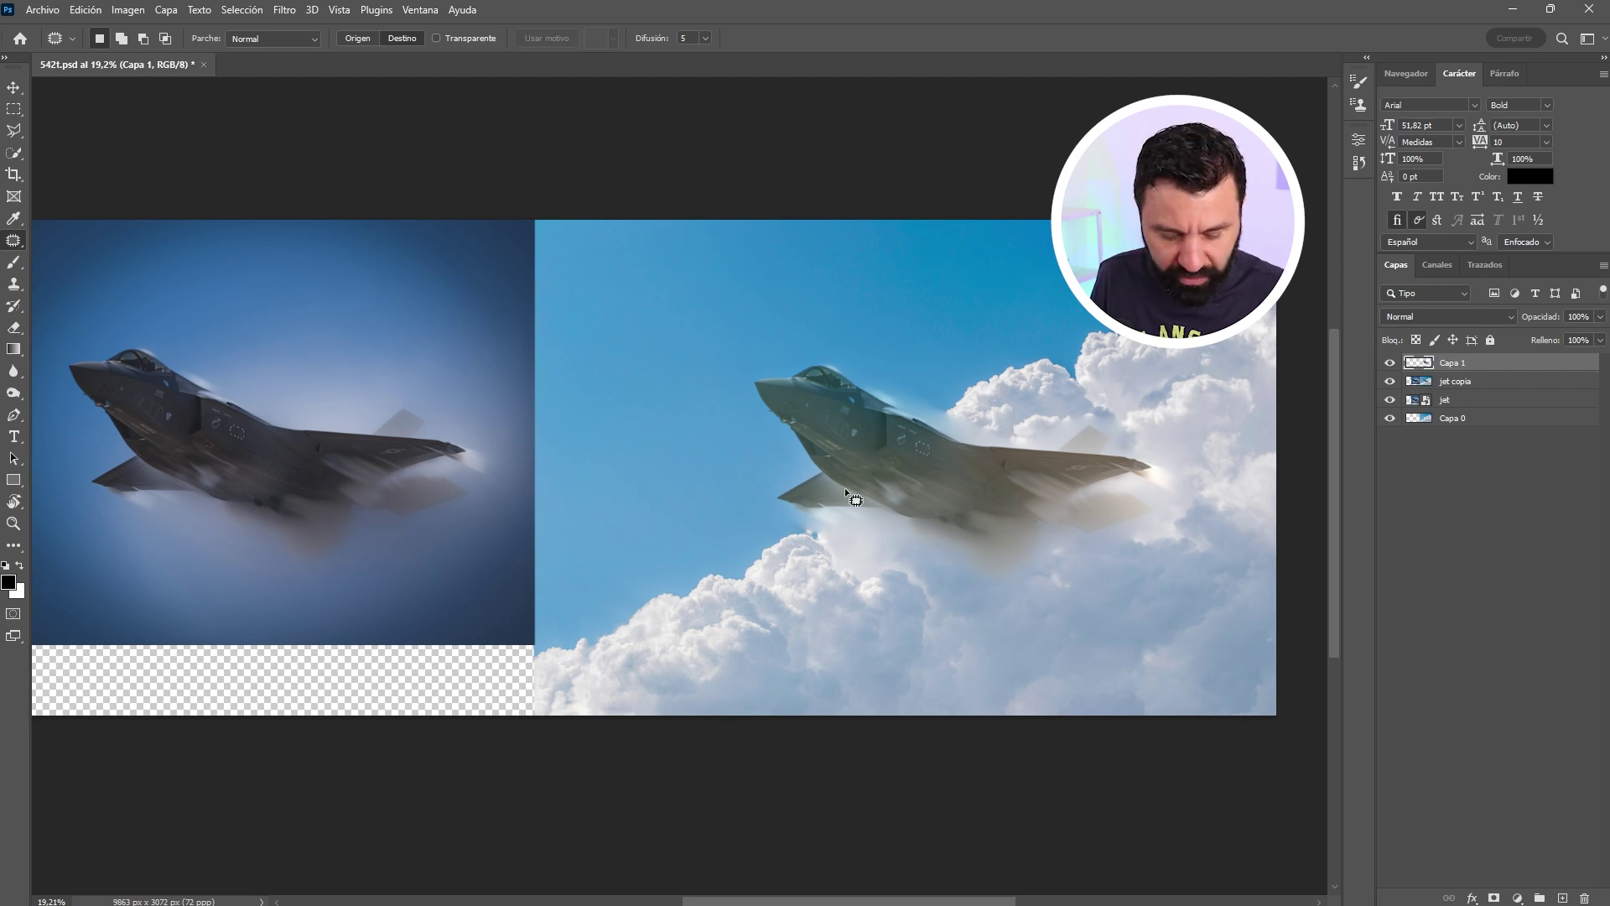
key("v")
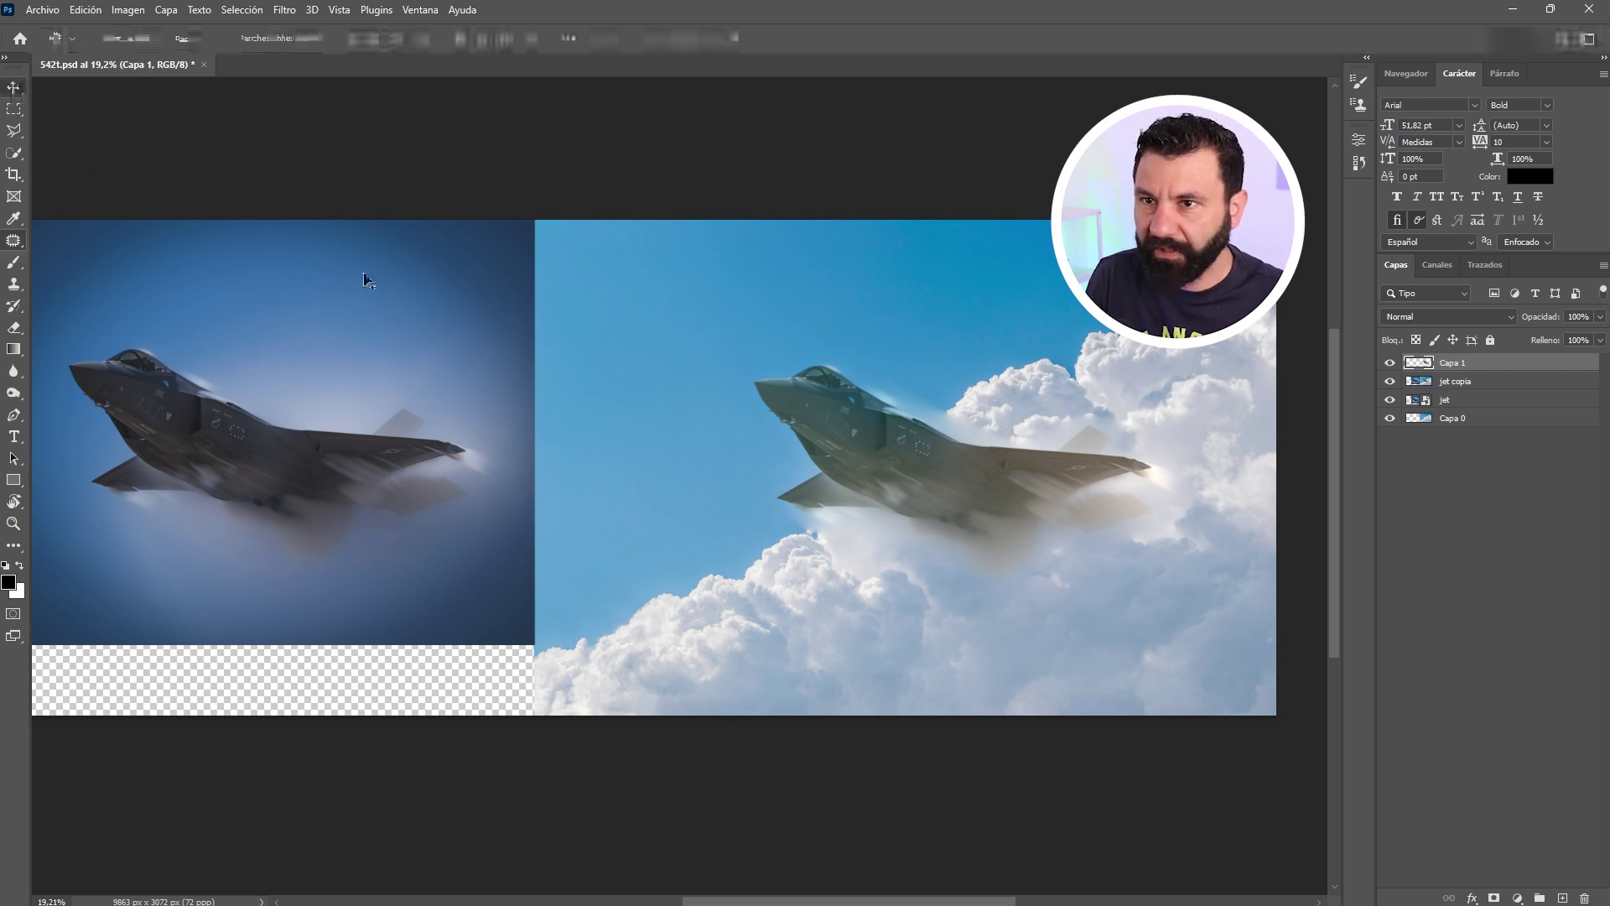
mouse_move(906, 476)
left_mouse_down()
mouse_move(760, 482)
mouse_move(691, 367)
left_mouse_up()
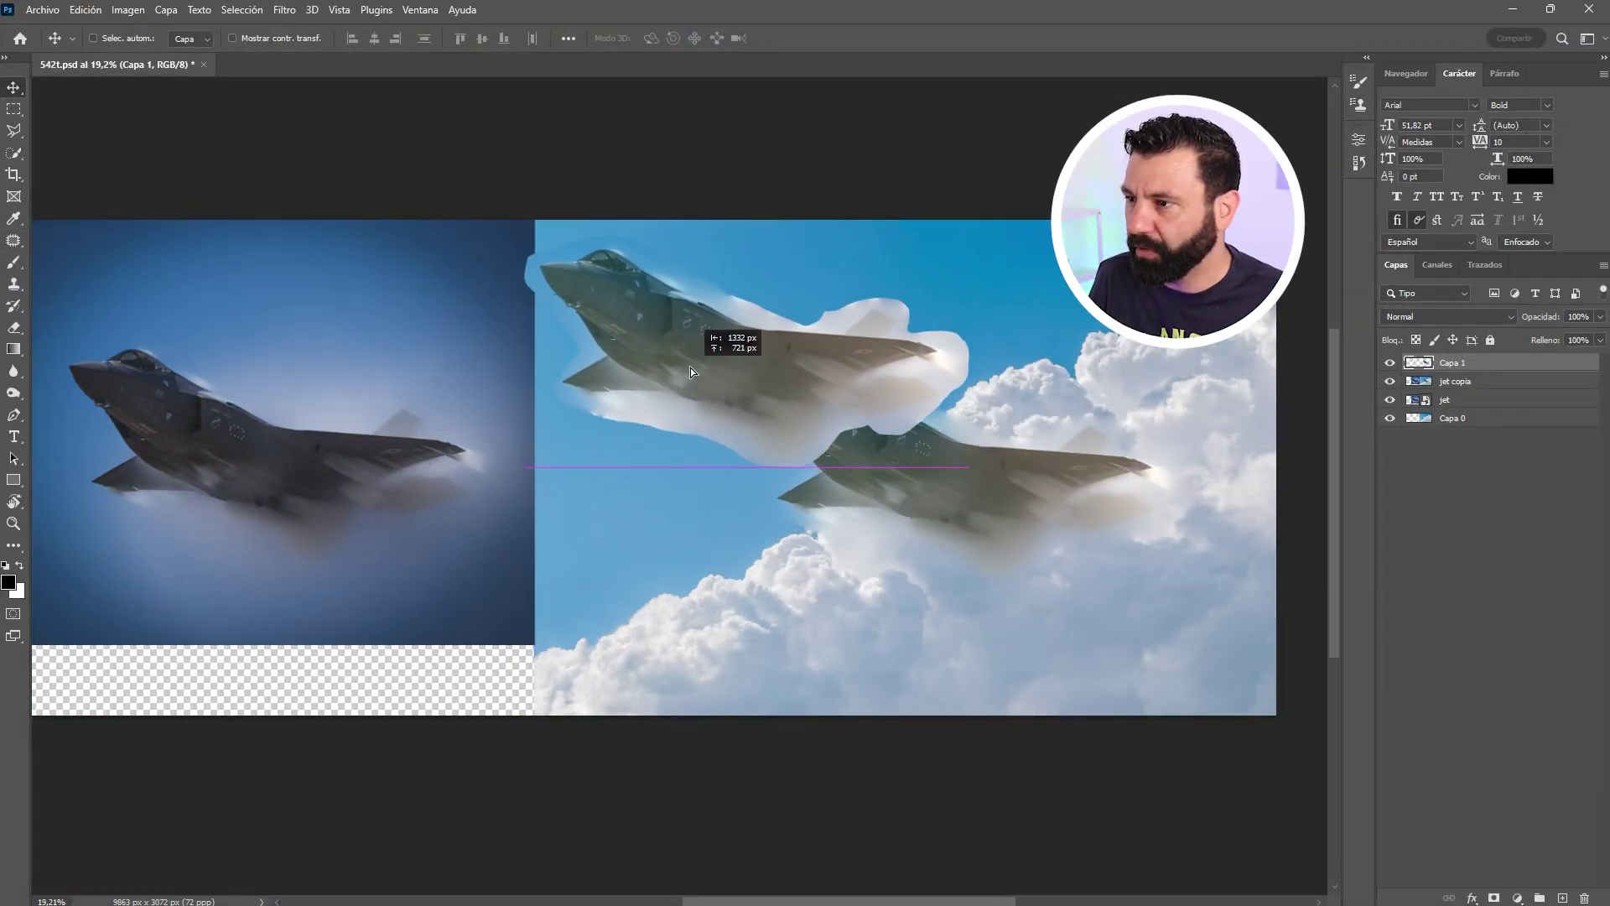
key("ctrl")
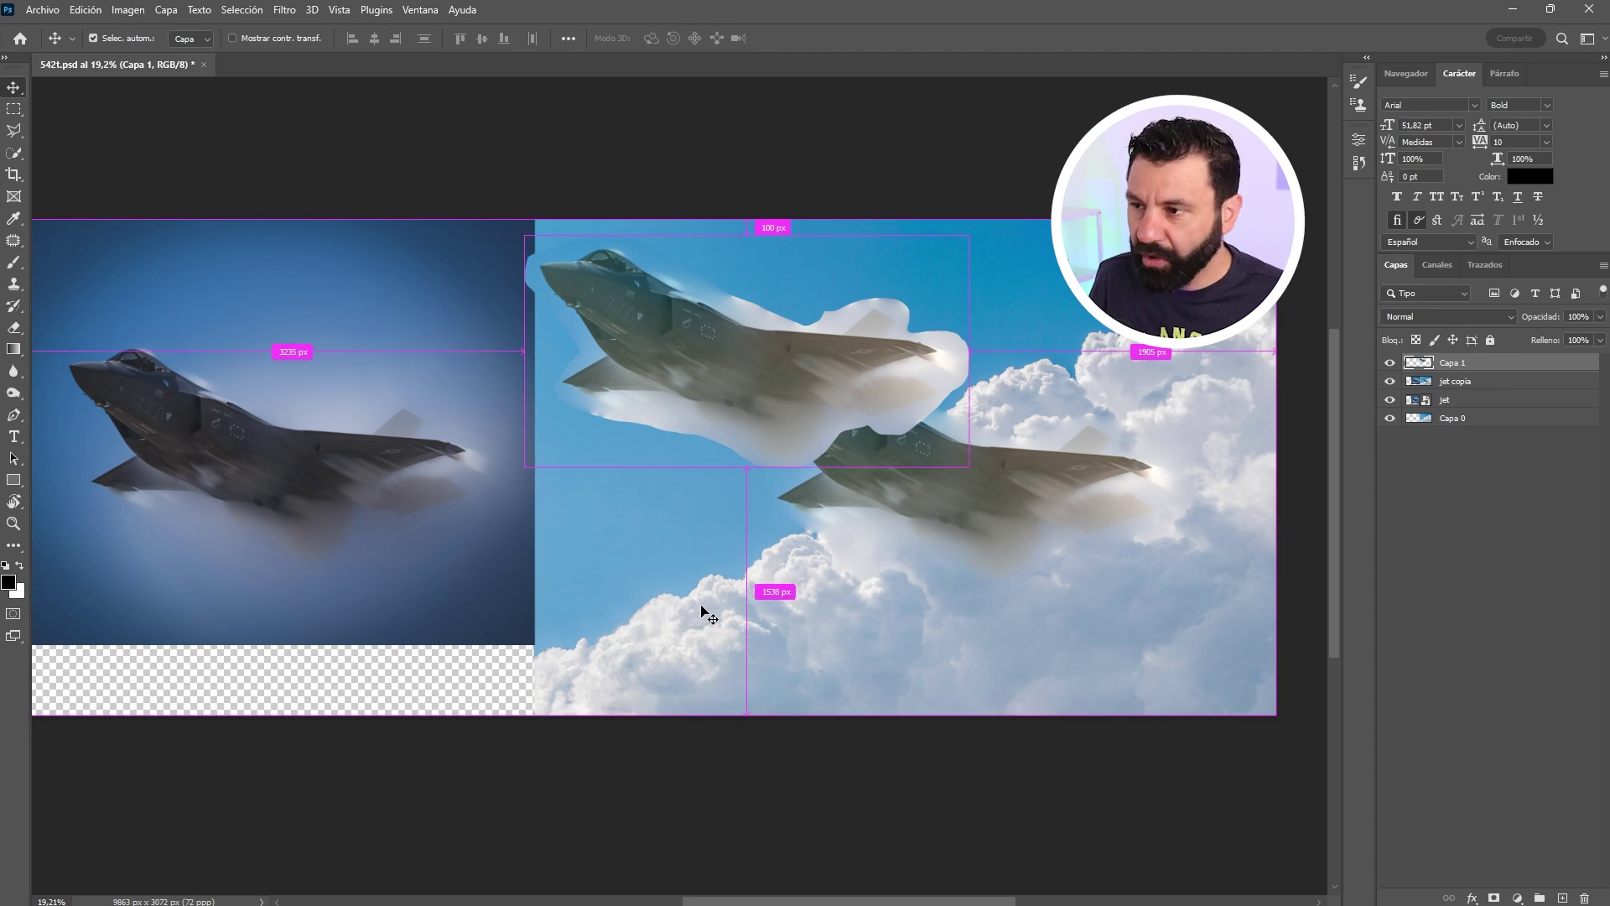
key("ctrl+z")
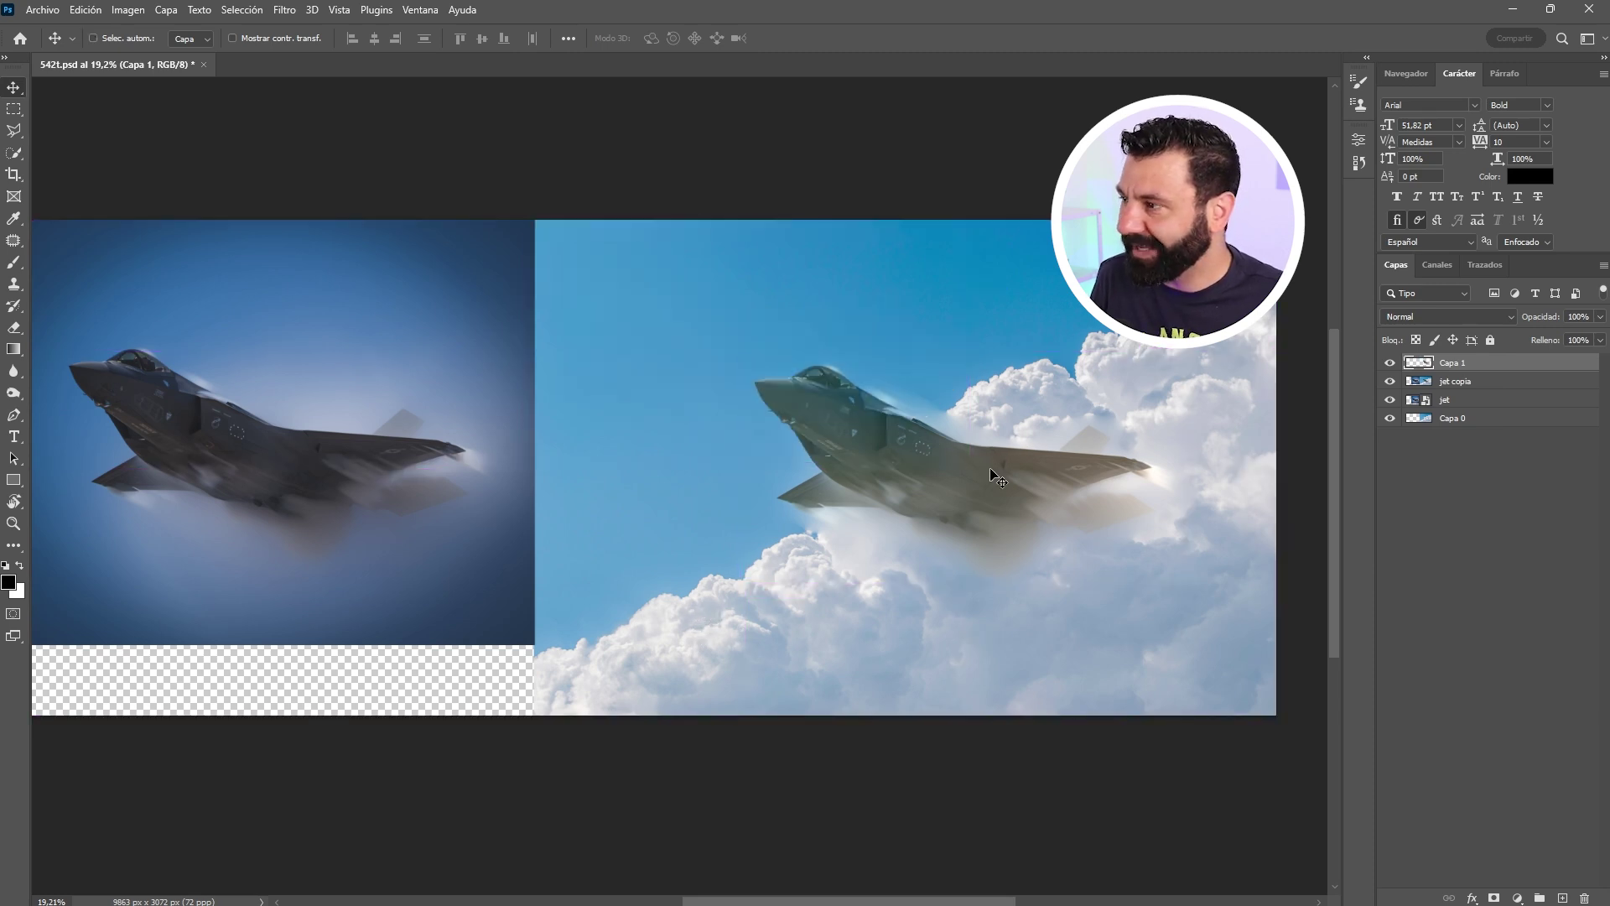
Delete the jet copia layer, move the original jet photo over the cloud picture, and select Capa 0.
left_click(1435, 383)
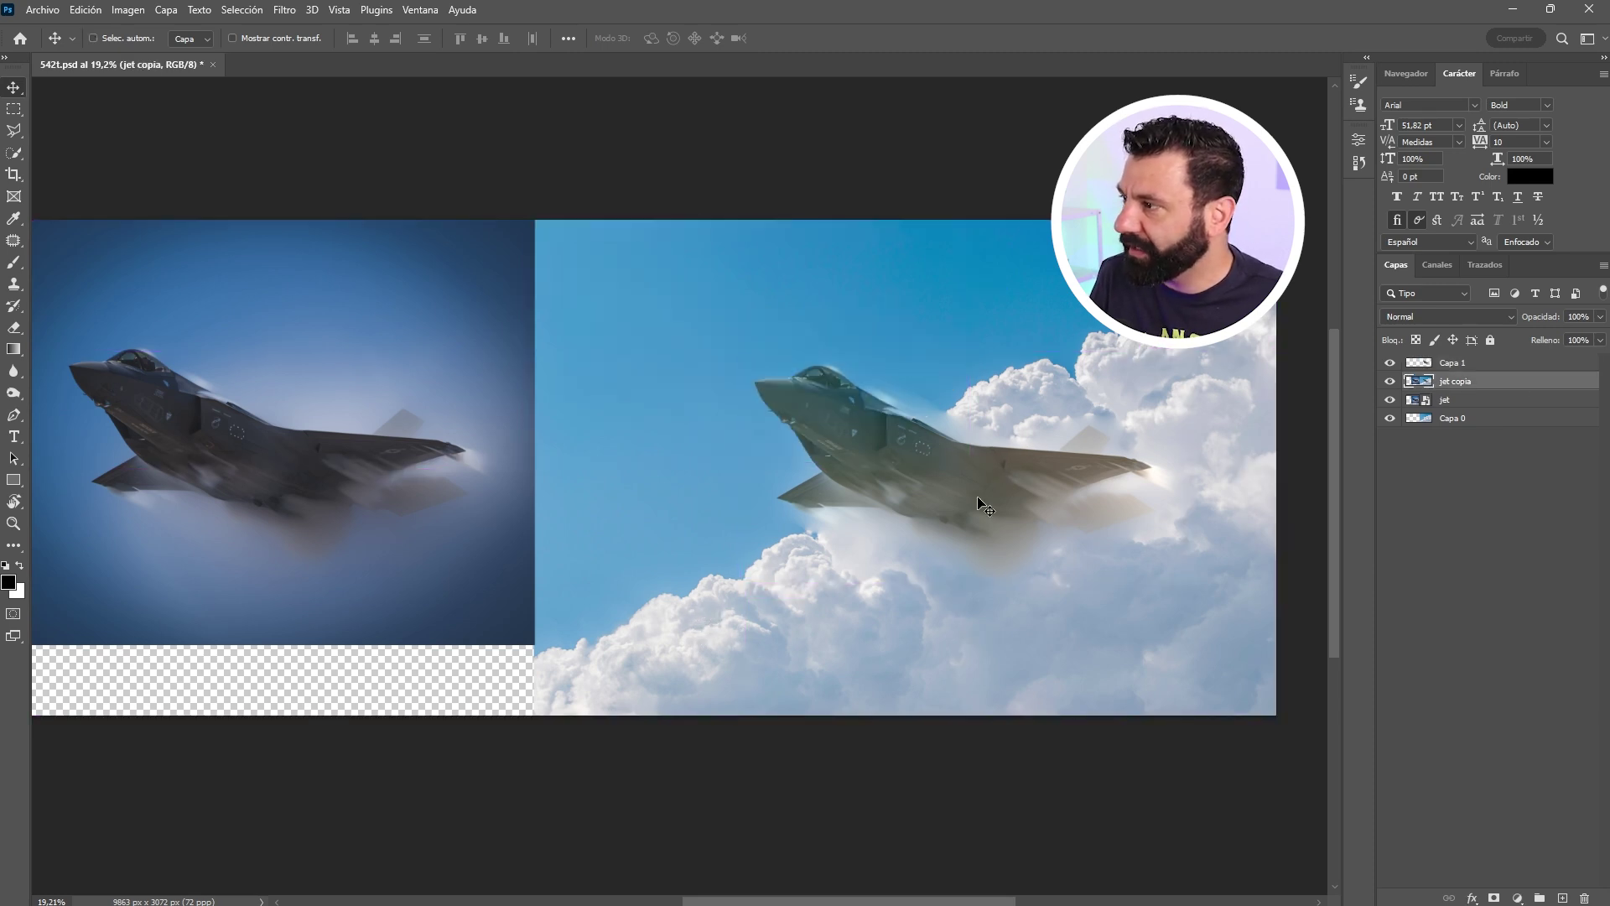
left_click_drag(977, 562, 956, 527)
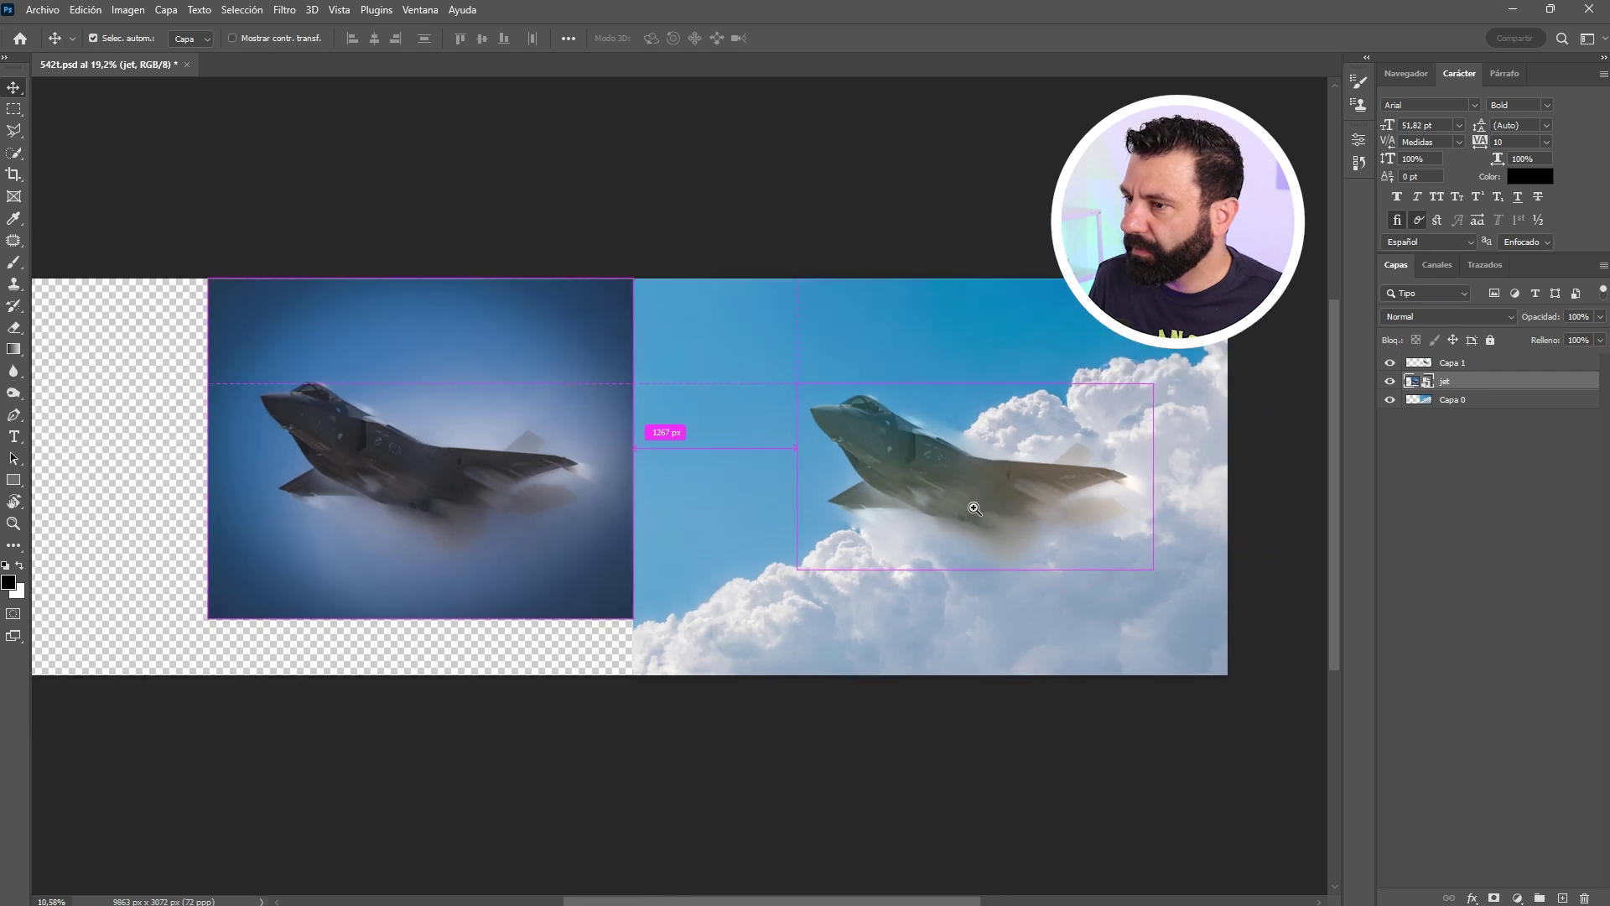
left_click_drag(974, 508, 863, 536)
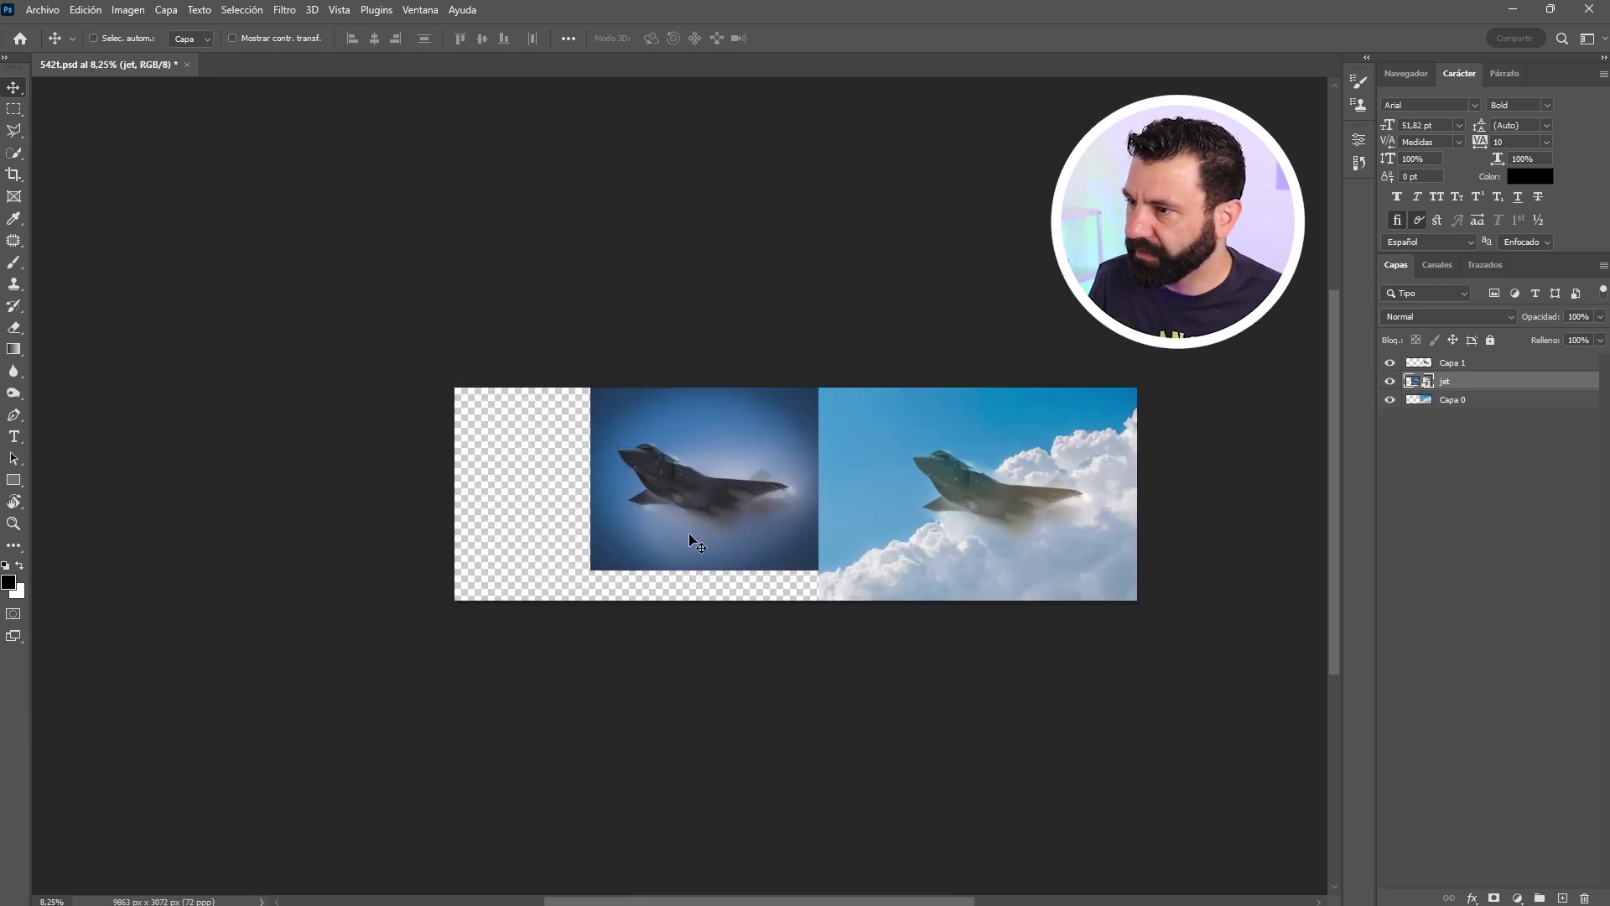
left_click_drag(697, 520, 996, 509)
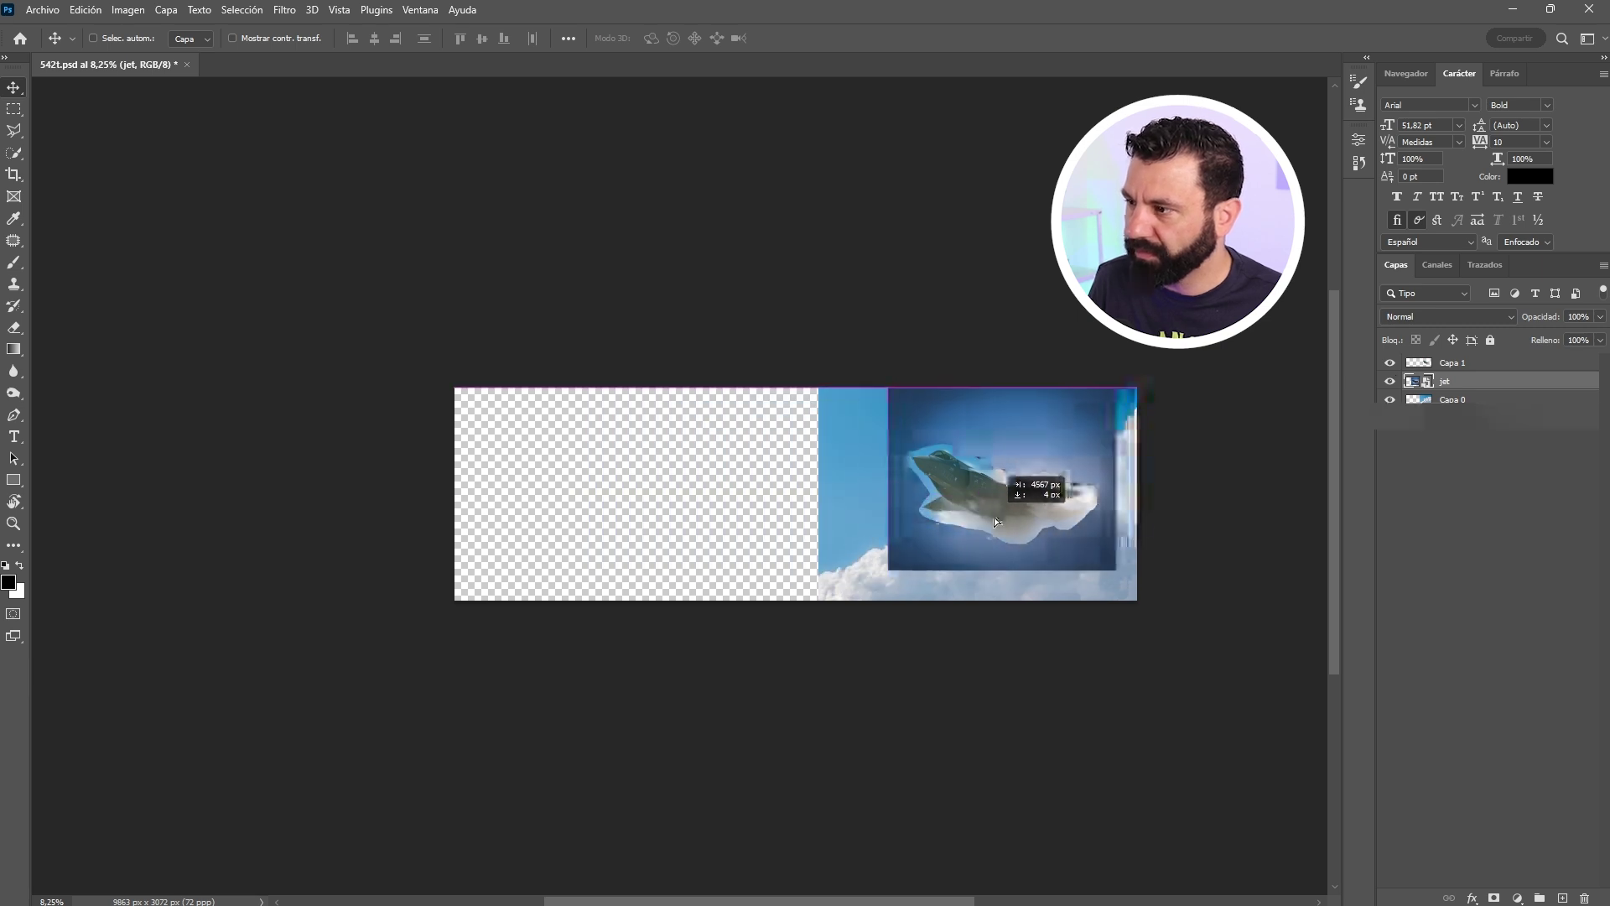
left_click(1425, 403)
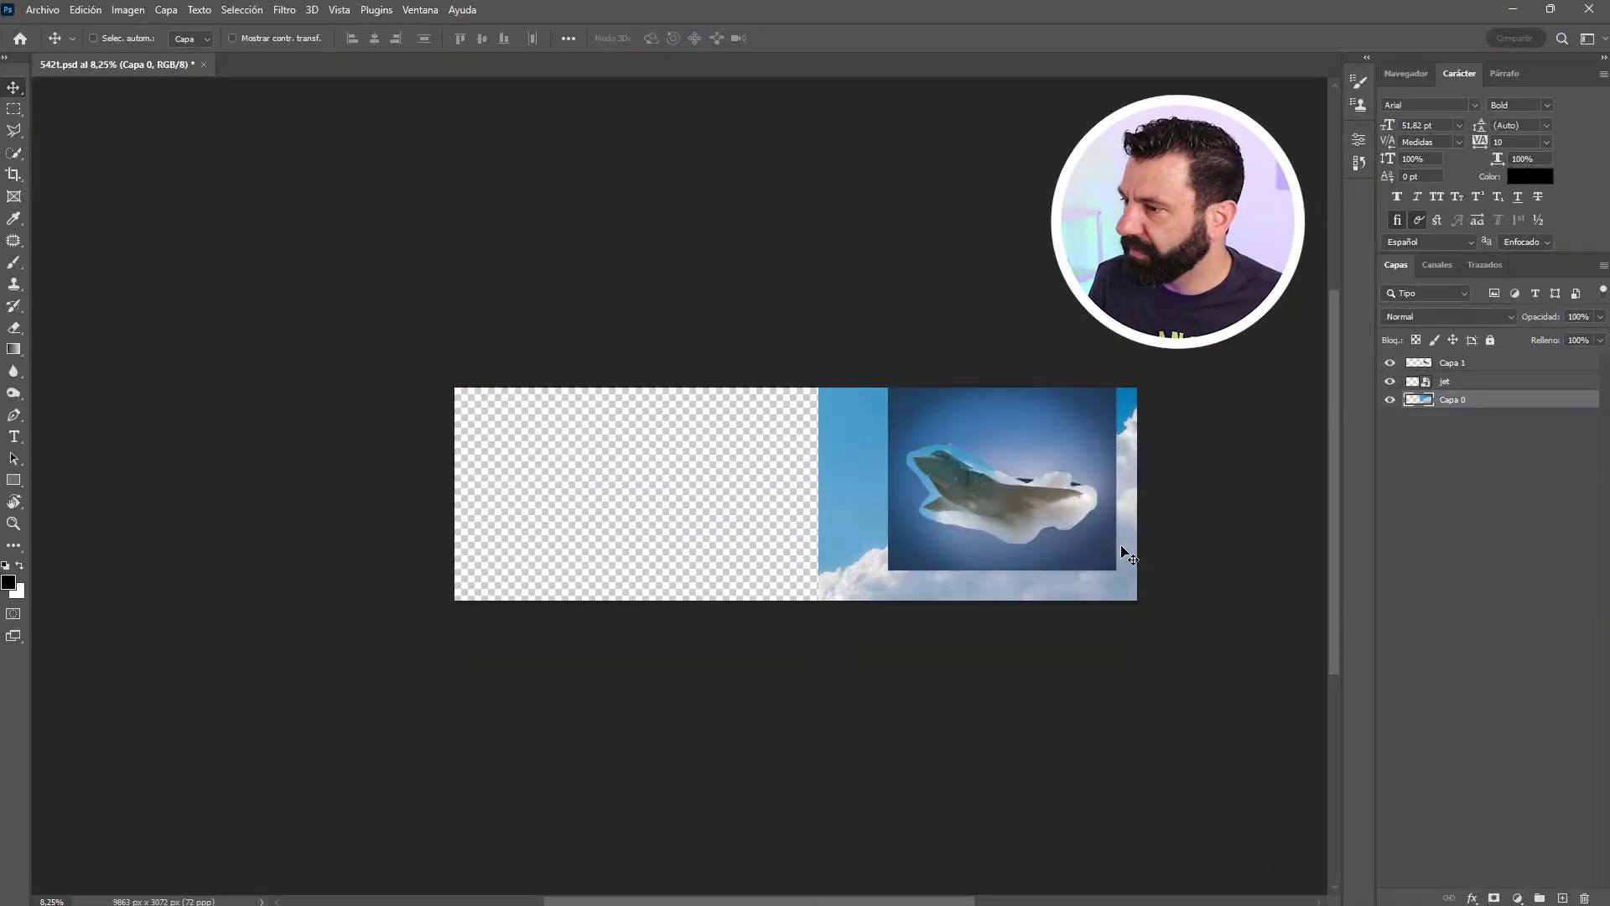
Crop the canvas back to 4608 px wide around the sky image, hide the jet layer, and select Capa 1.
left_click(13, 174)
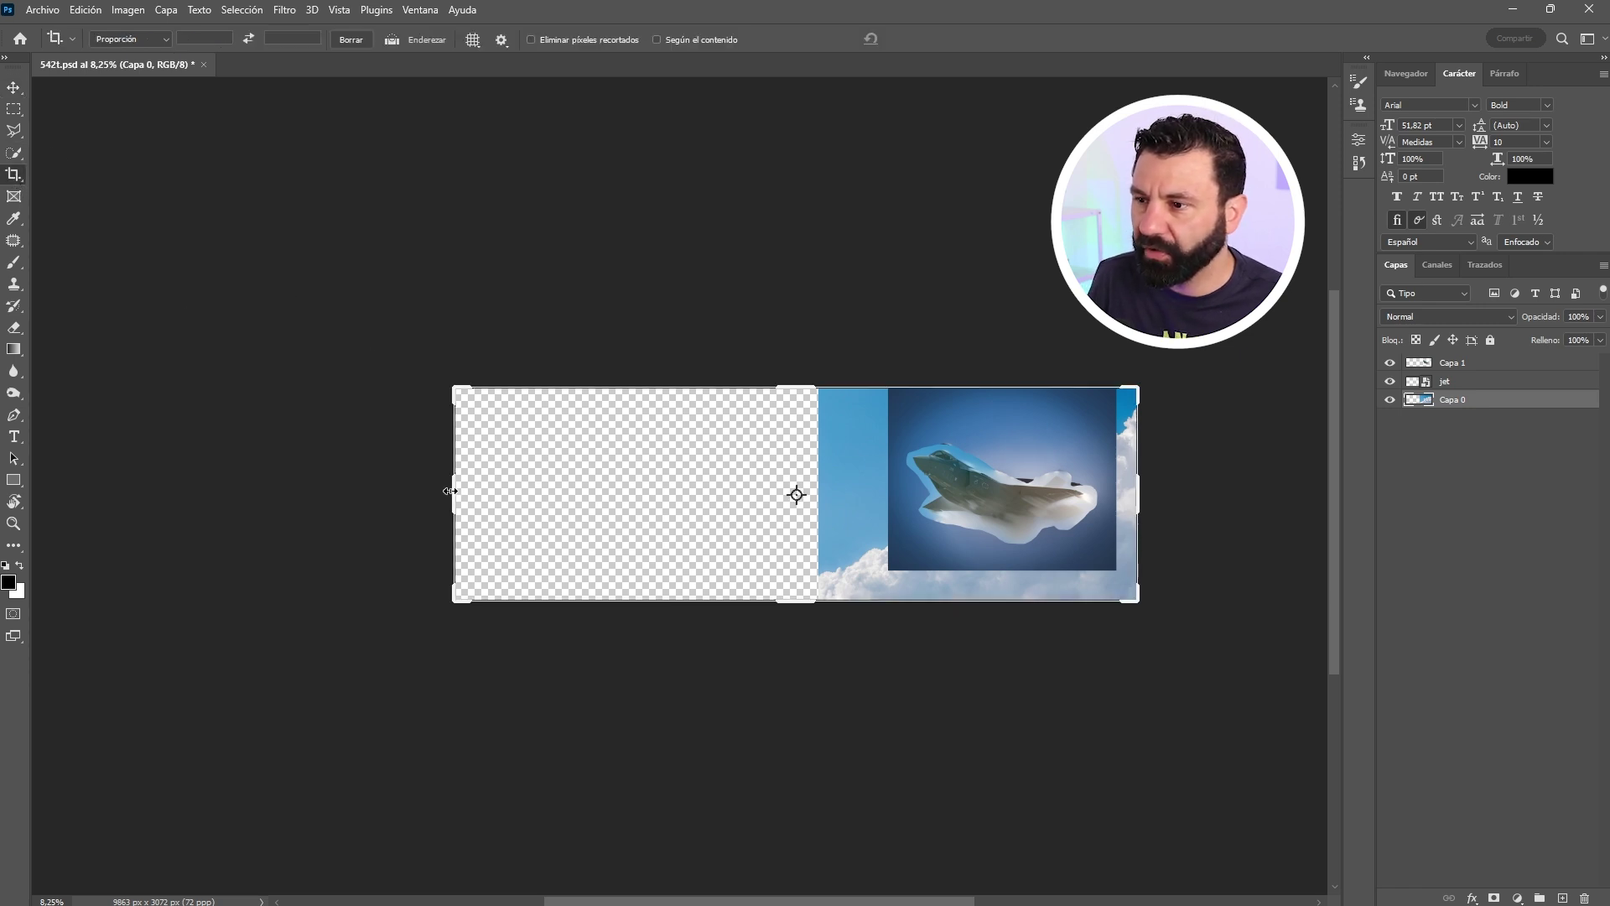
left_click_drag(449, 491, 632, 506)
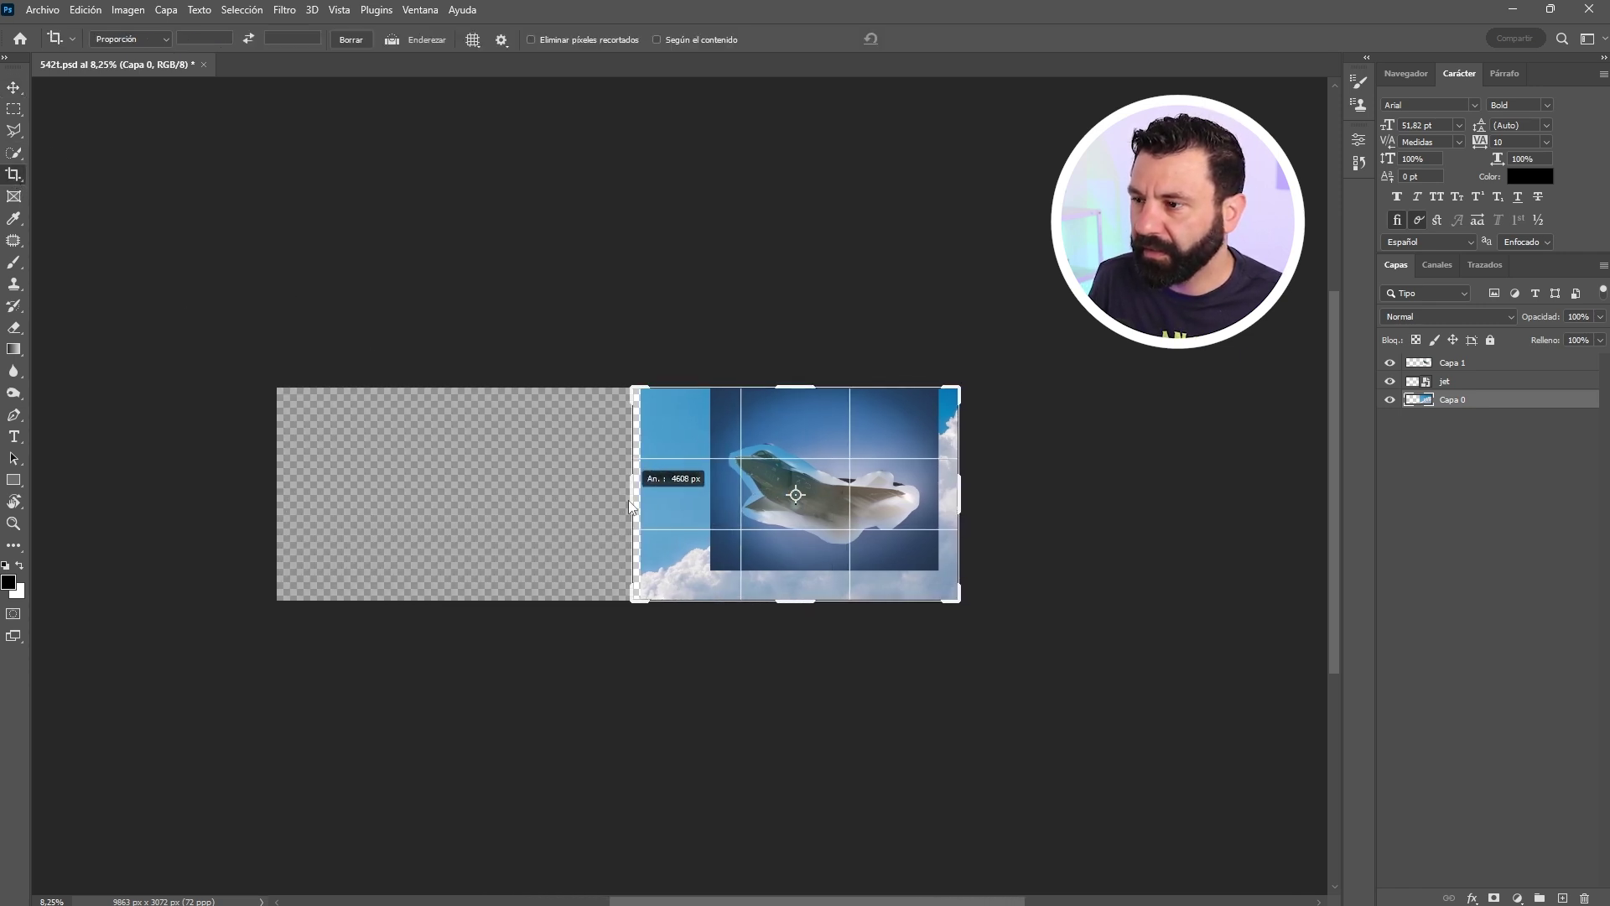
left_click_drag(631, 506, 633, 504)
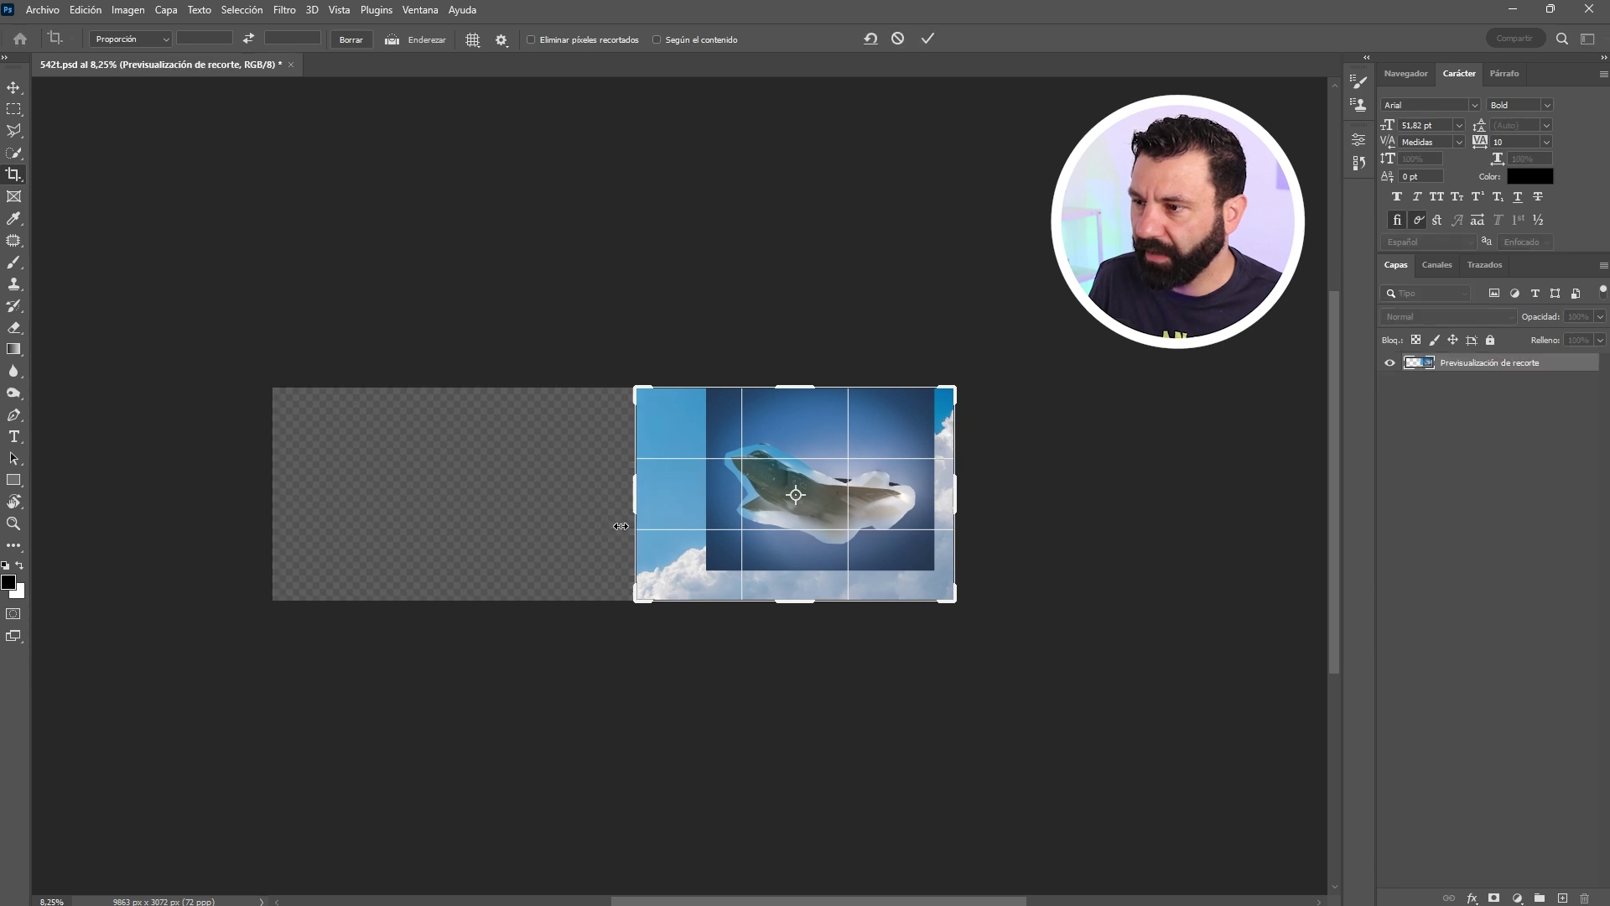
left_click(928, 38)
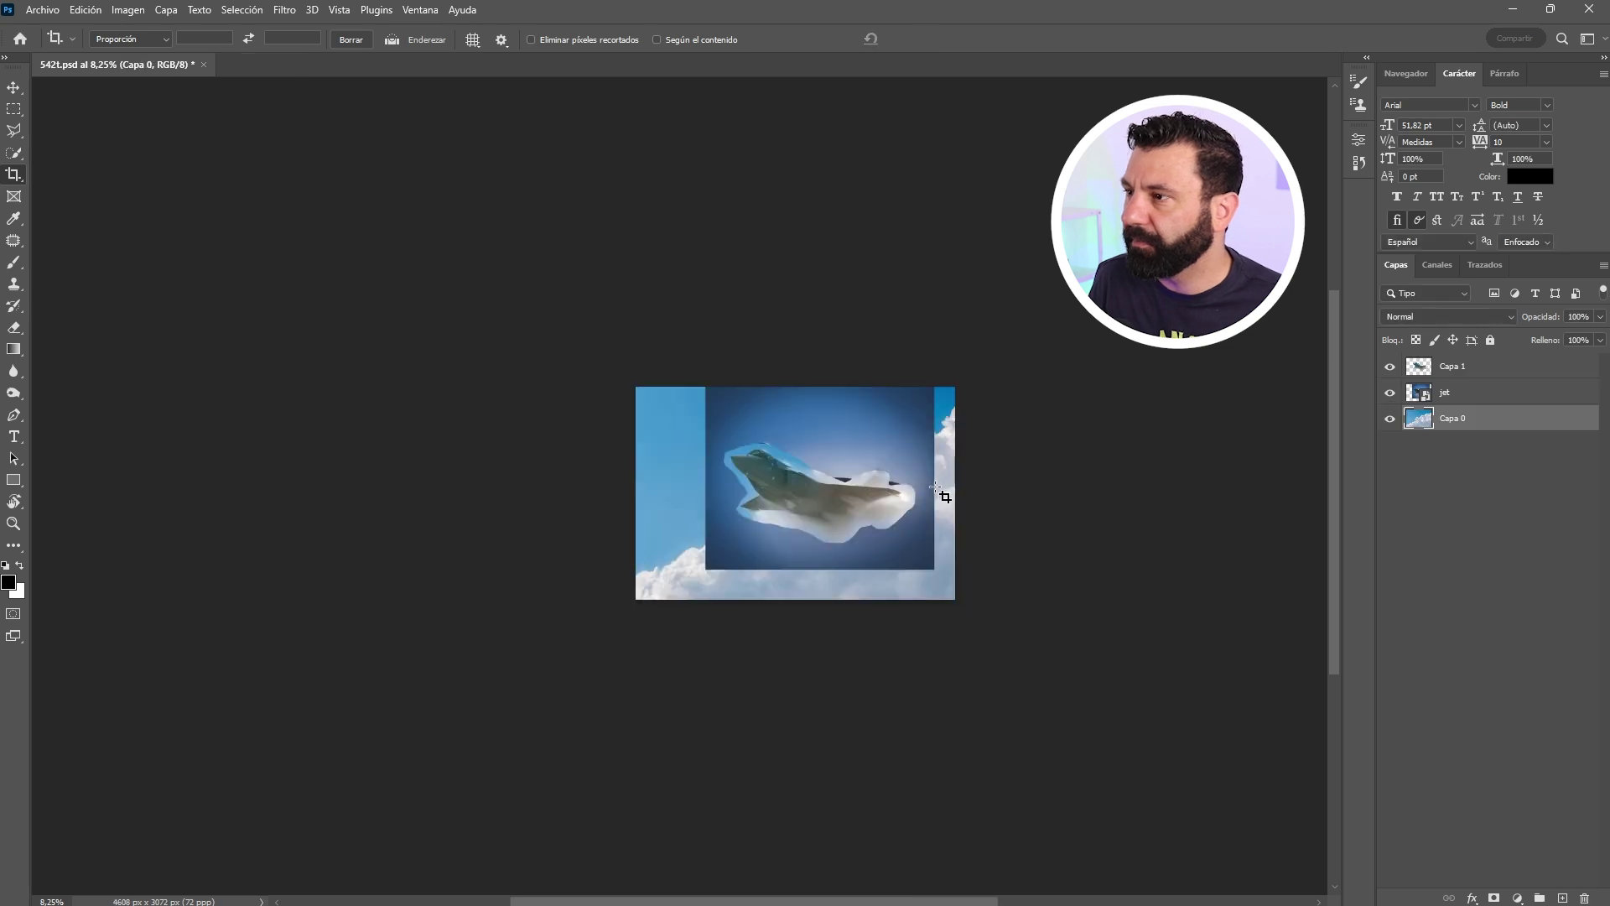
scroll(835, 549, "up", 3)
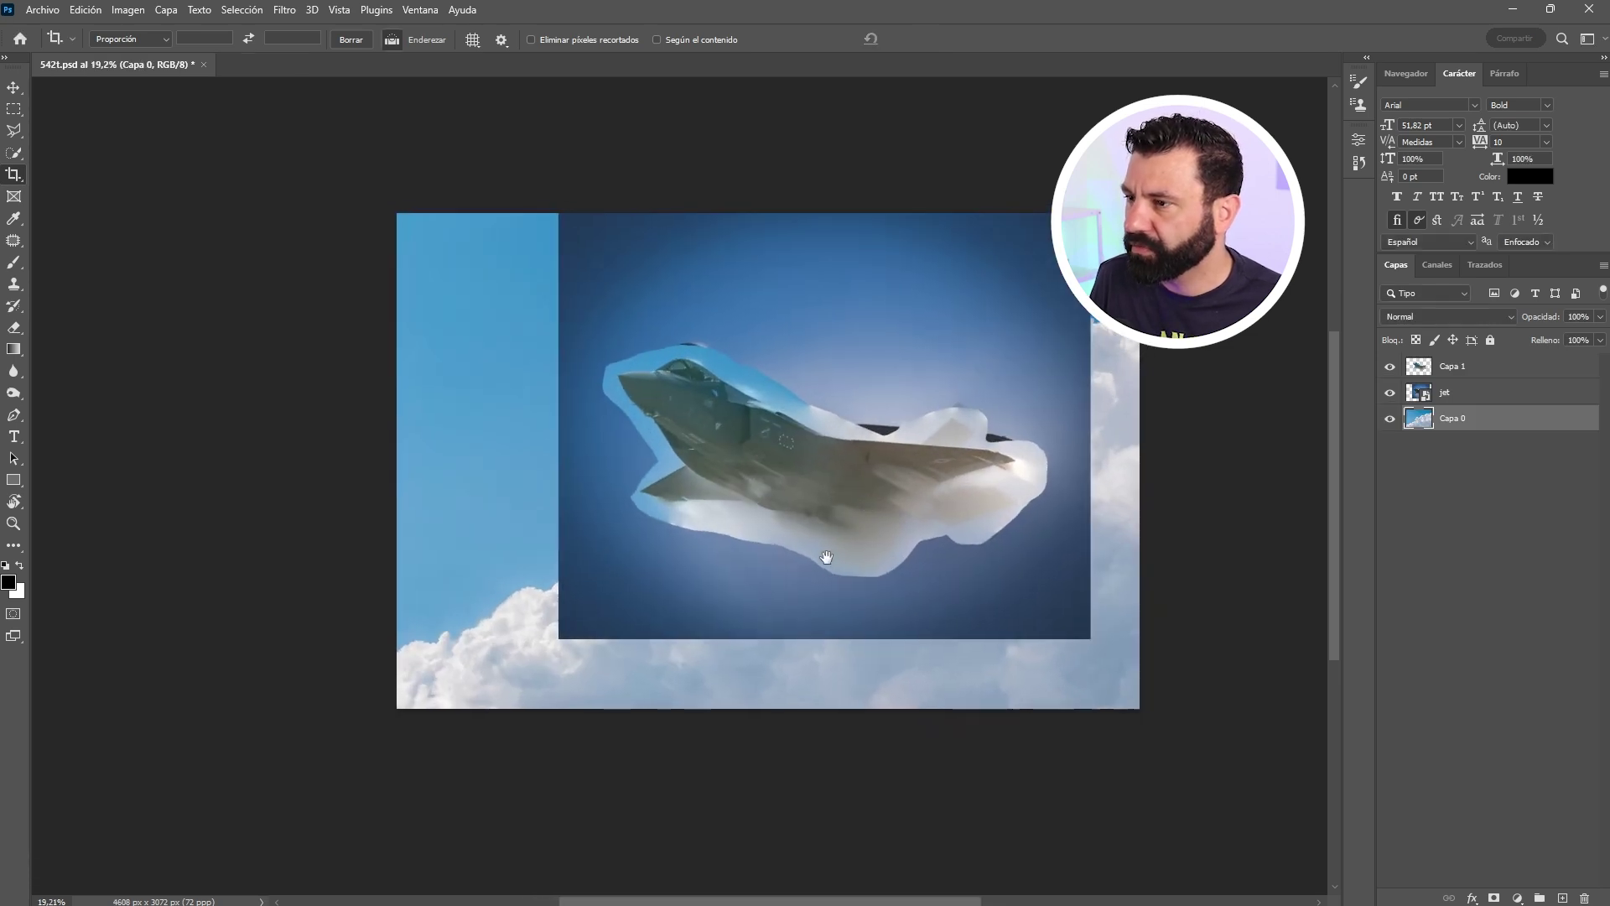
left_click(1390, 392)
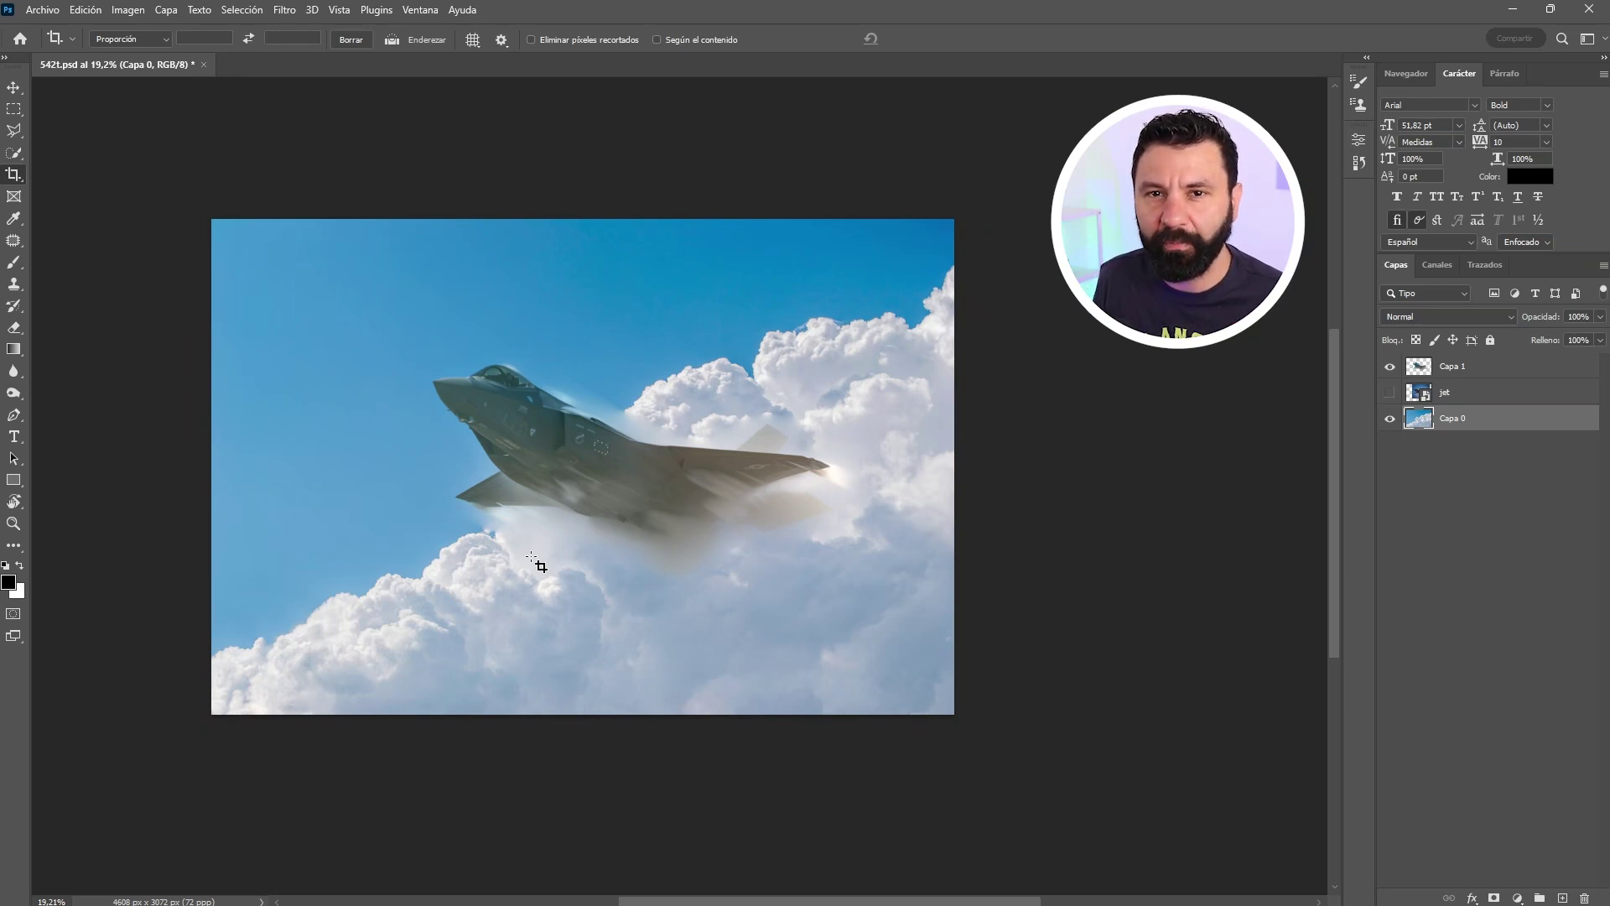
left_click(1458, 373)
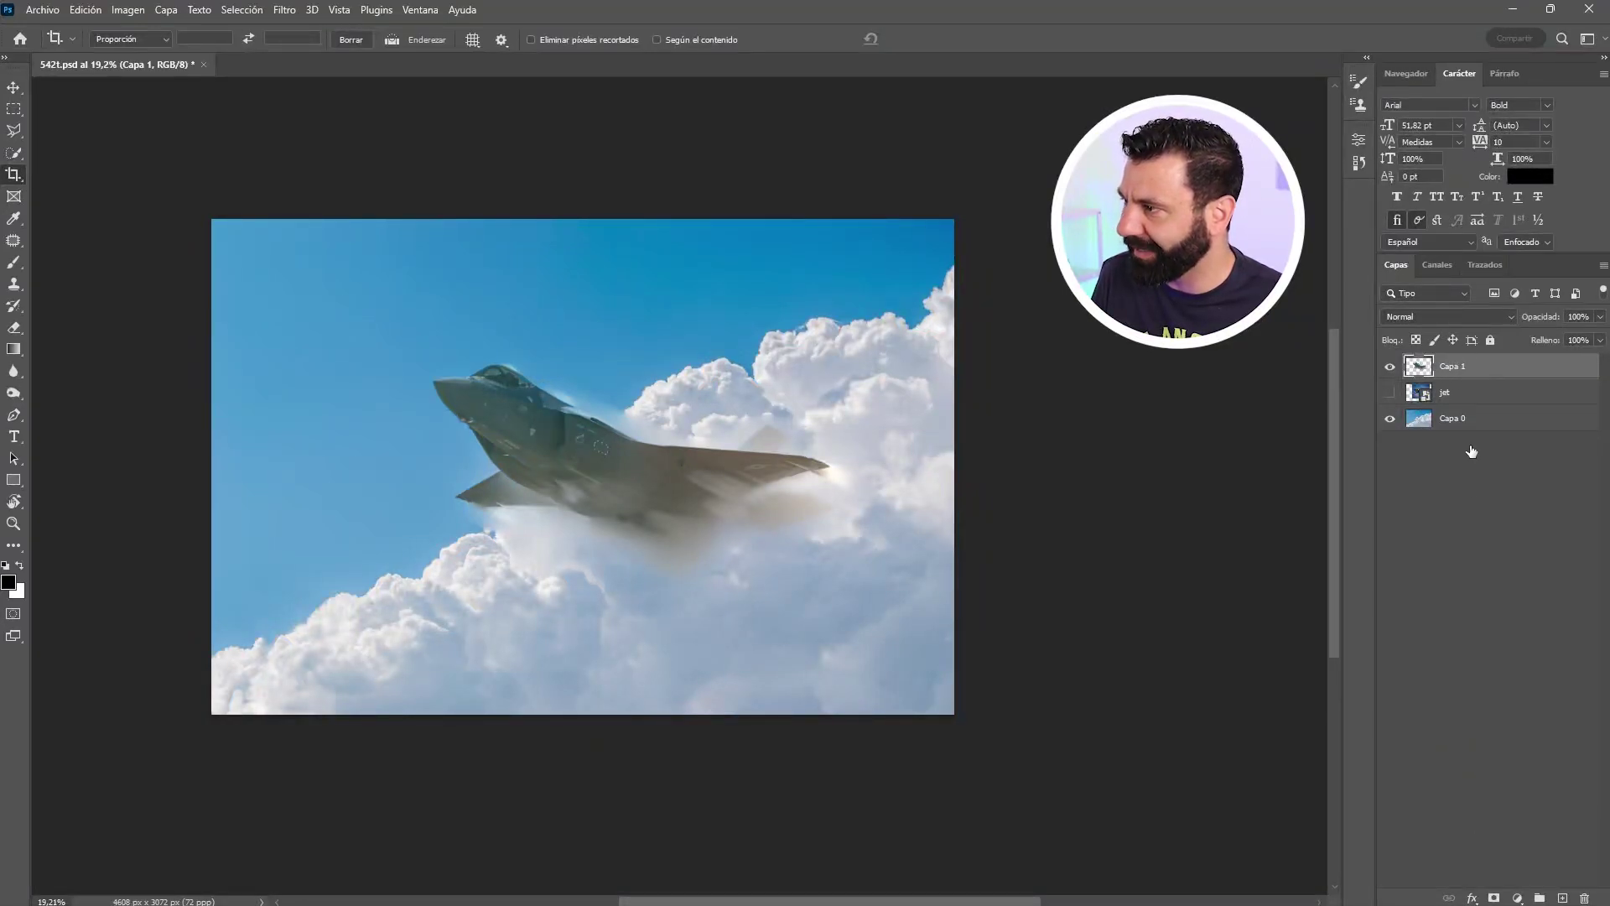
Add a layer mask to Capa 1 and set up a large black soft round brush, 0% hardness, 100% flow.
left_click(1494, 898)
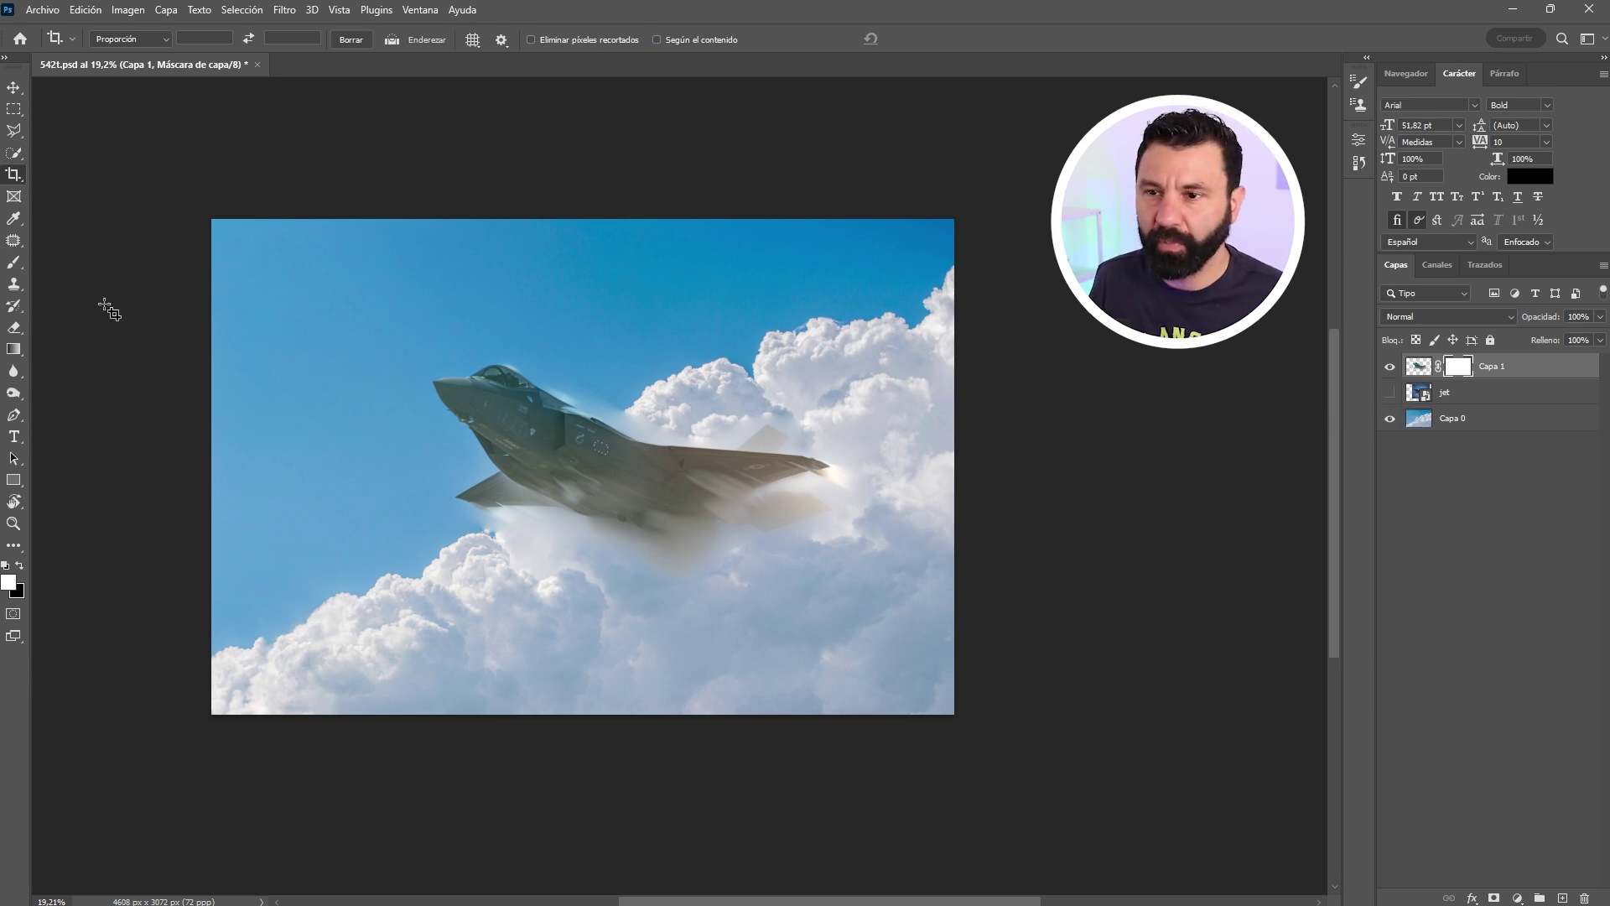
left_click(14, 265)
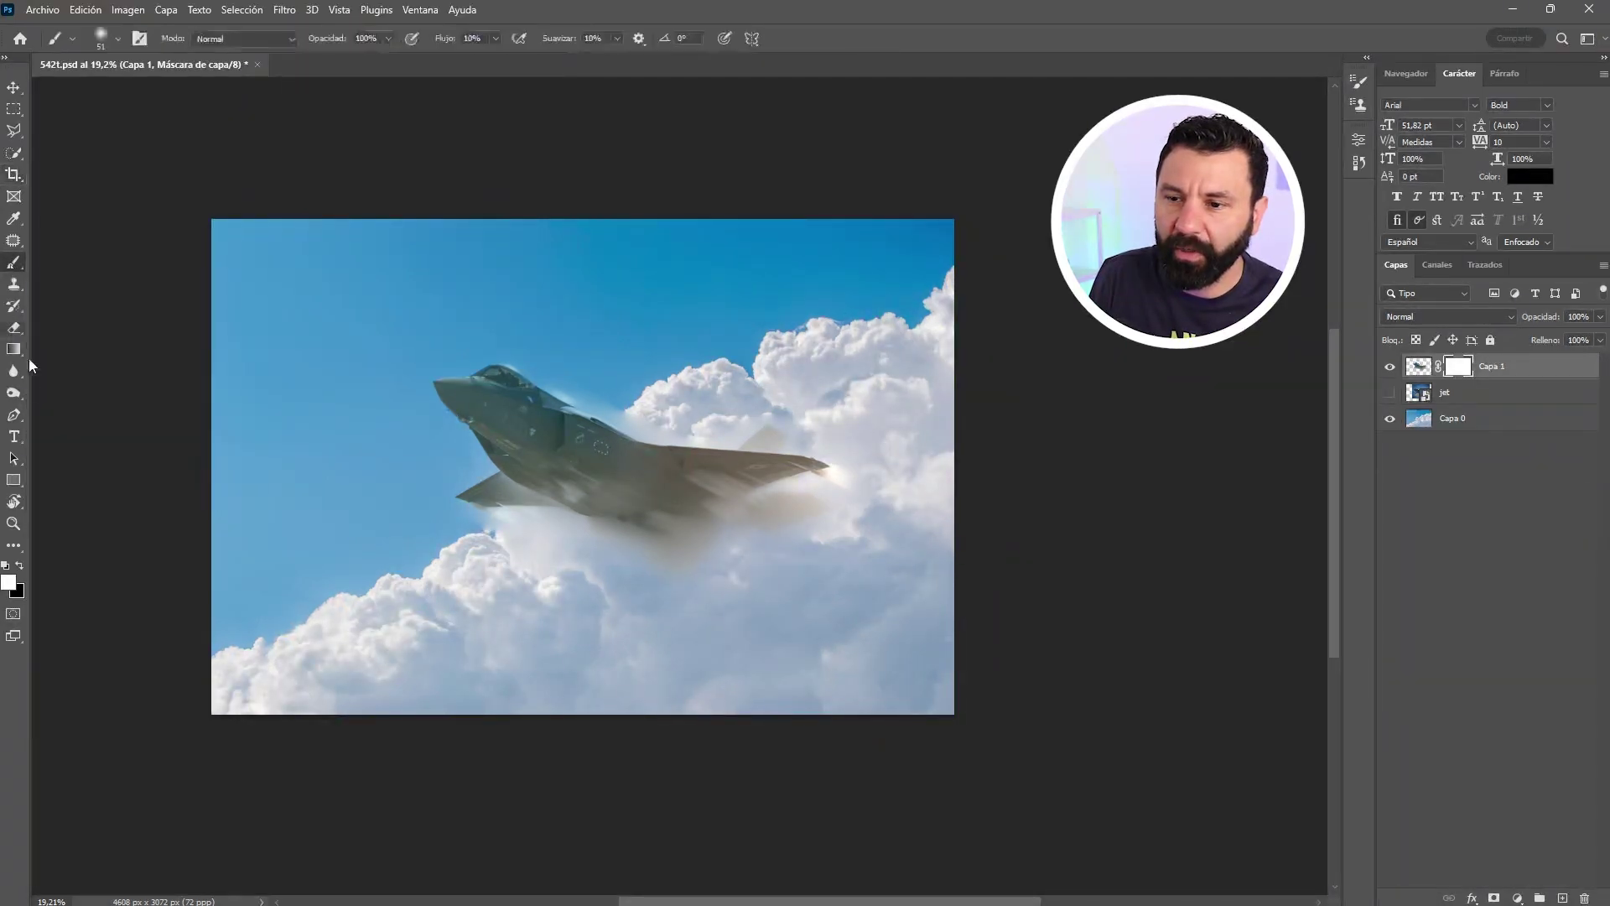
left_click(20, 566)
key("shift+0")
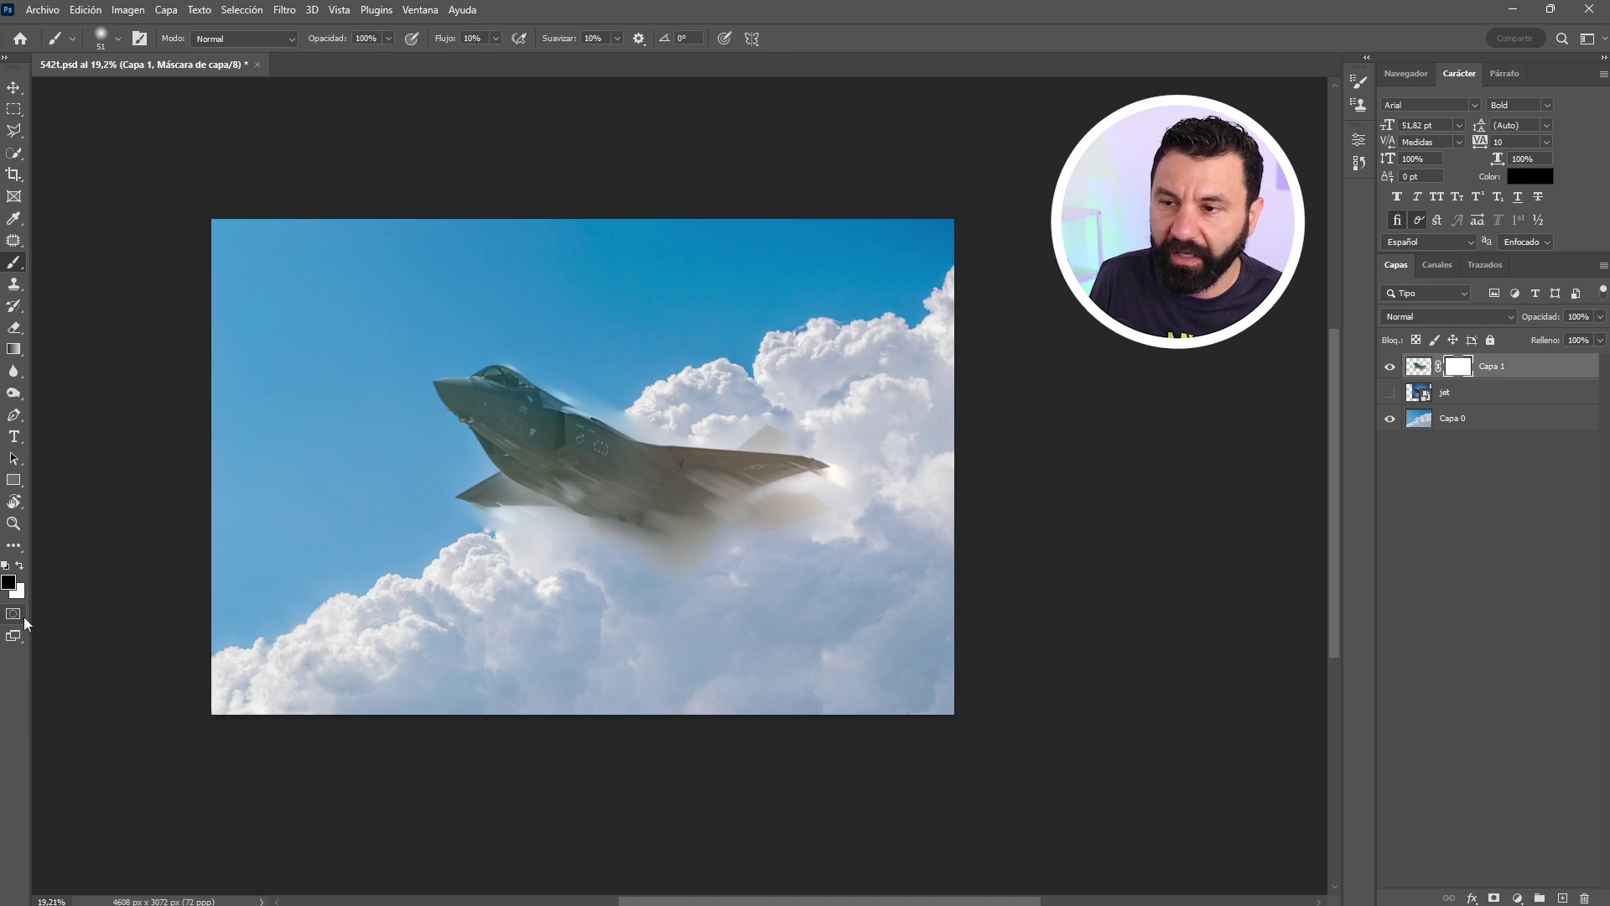
right_click(603, 362)
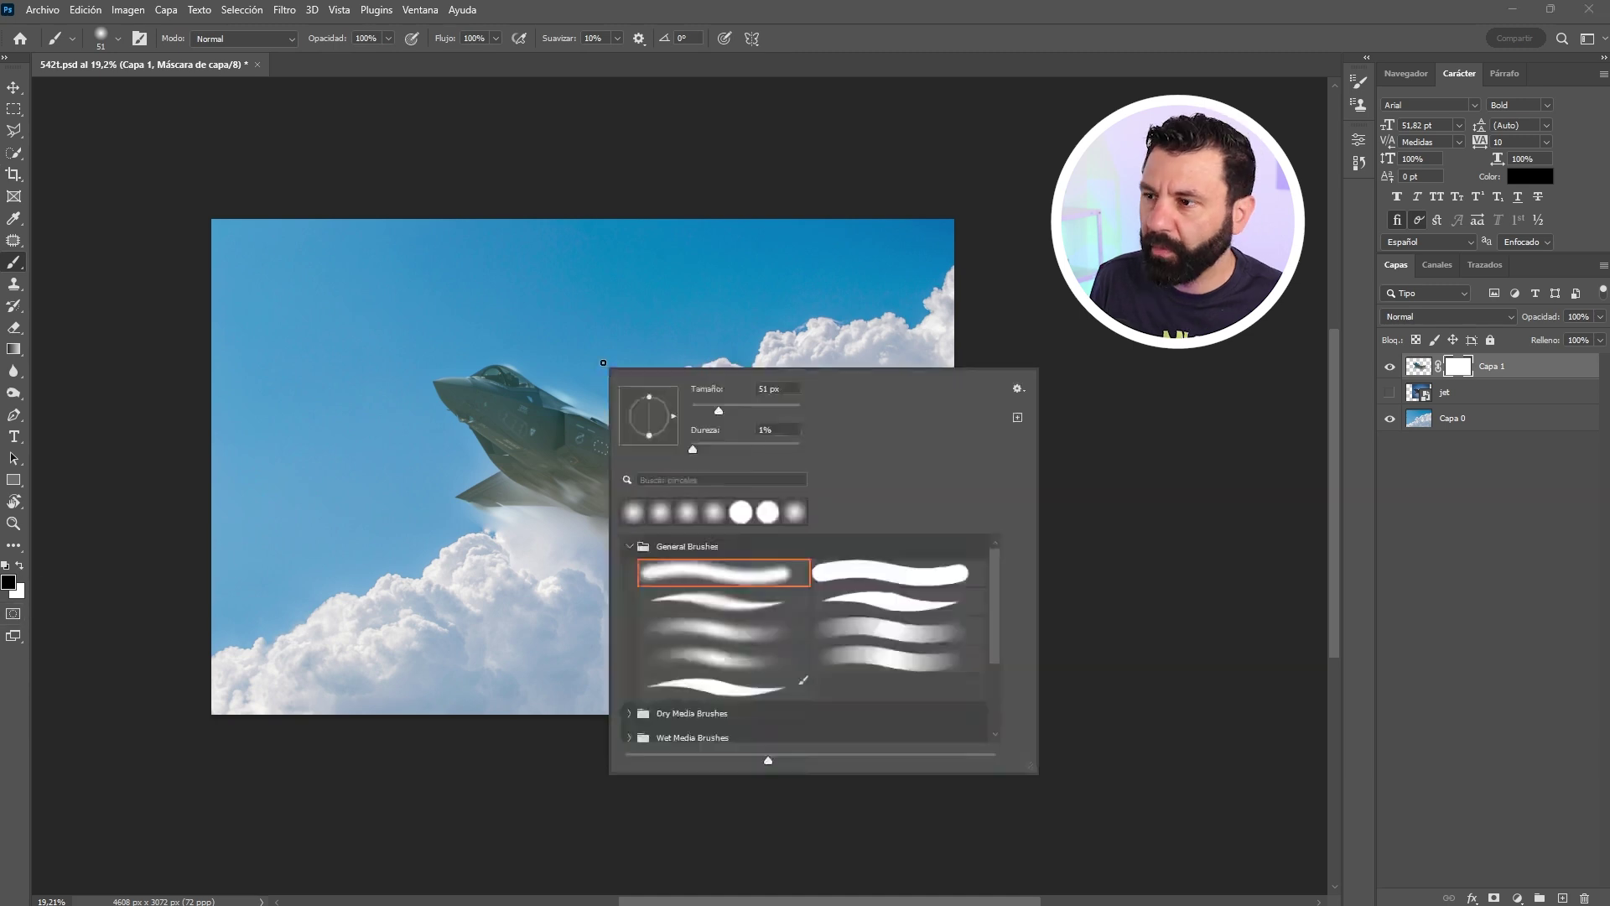
left_click(679, 572)
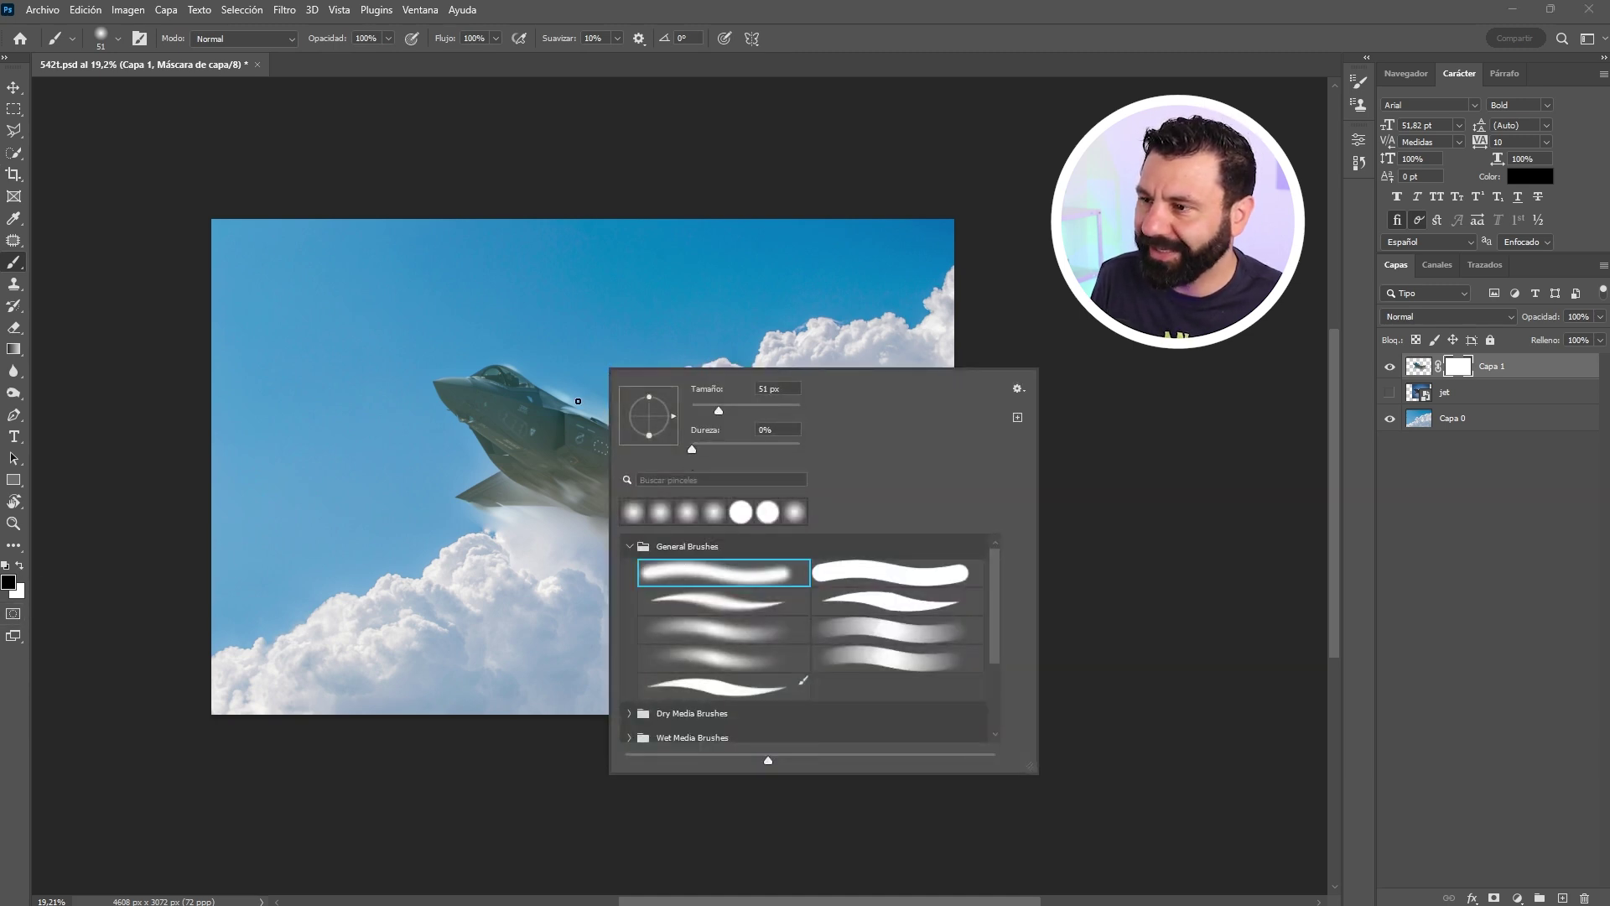
left_click_drag(578, 392, 590, 410)
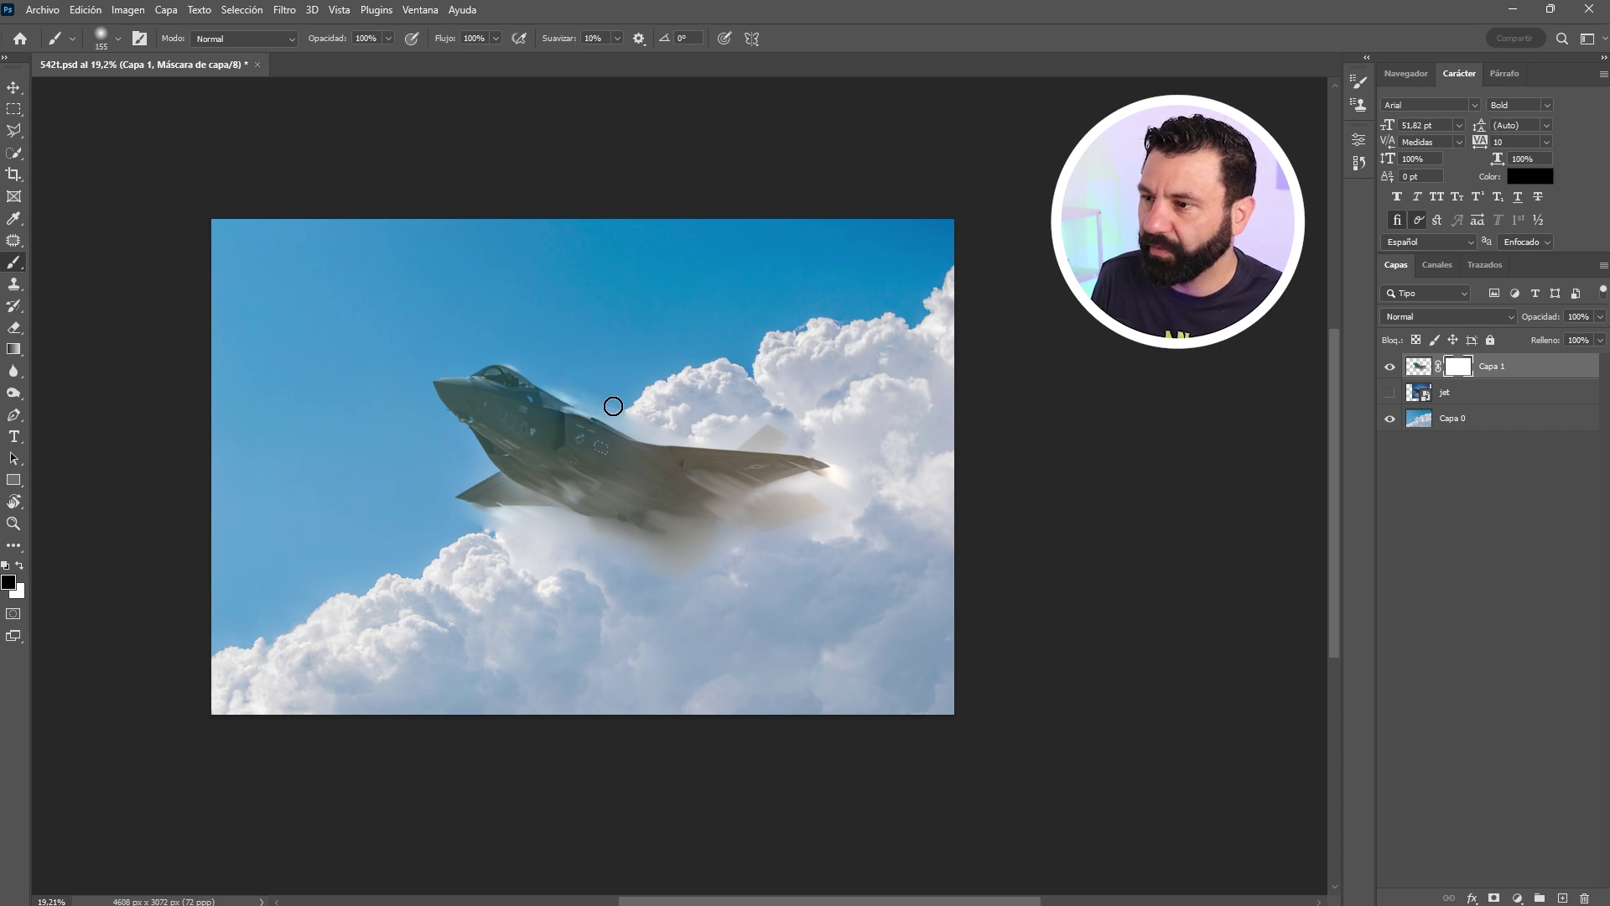
Paint black on Capa 1's mask to remove haze along the jet's back, then shrink the brush.
scroll(666, 405, "up", 5)
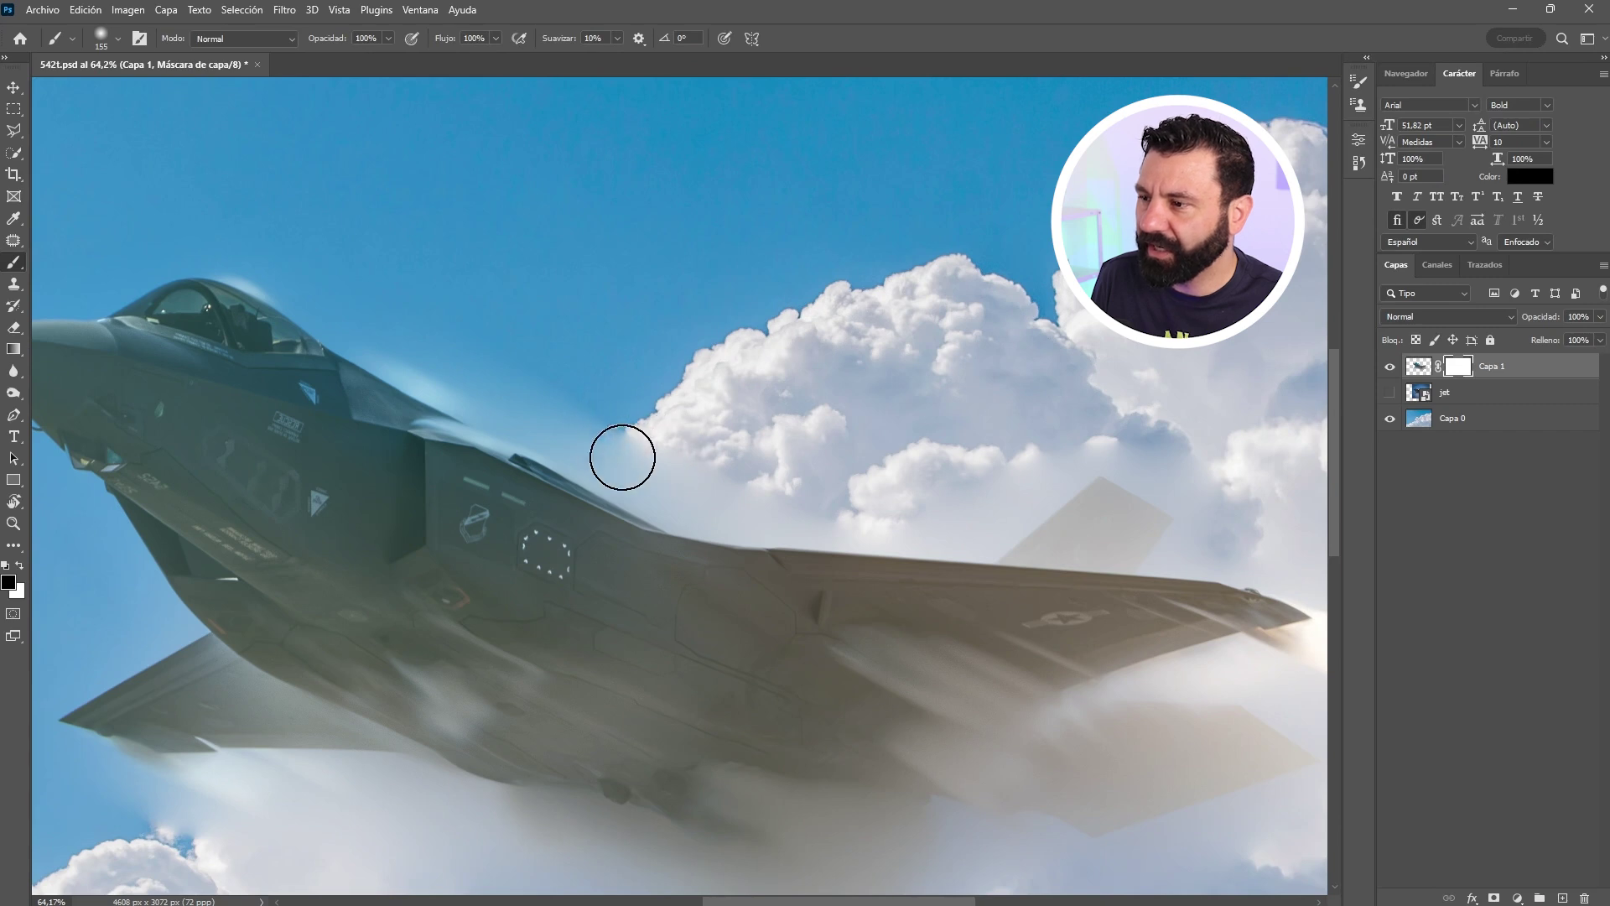
mouse_move(669, 465)
left_mouse_down()
mouse_move(582, 435)
mouse_move(662, 439)
mouse_move(634, 444)
mouse_move(647, 436)
mouse_move(747, 500)
left_mouse_up()
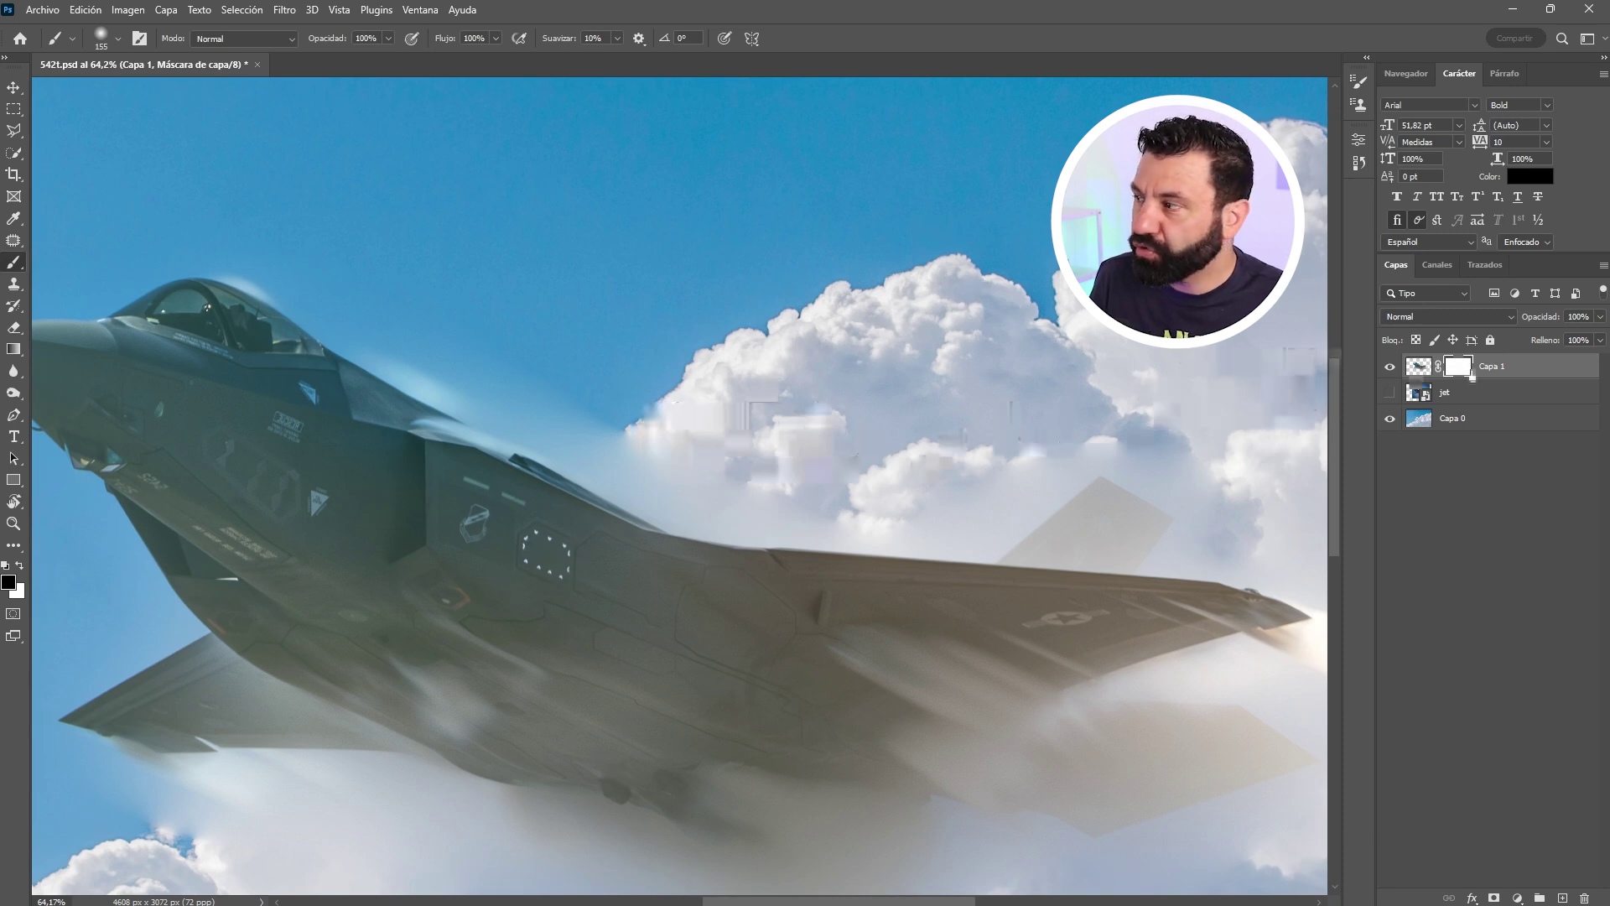
mouse_move(593, 420)
left_mouse_down()
mouse_move(763, 456)
mouse_move(529, 378)
mouse_move(784, 485)
mouse_move(689, 475)
left_mouse_up()
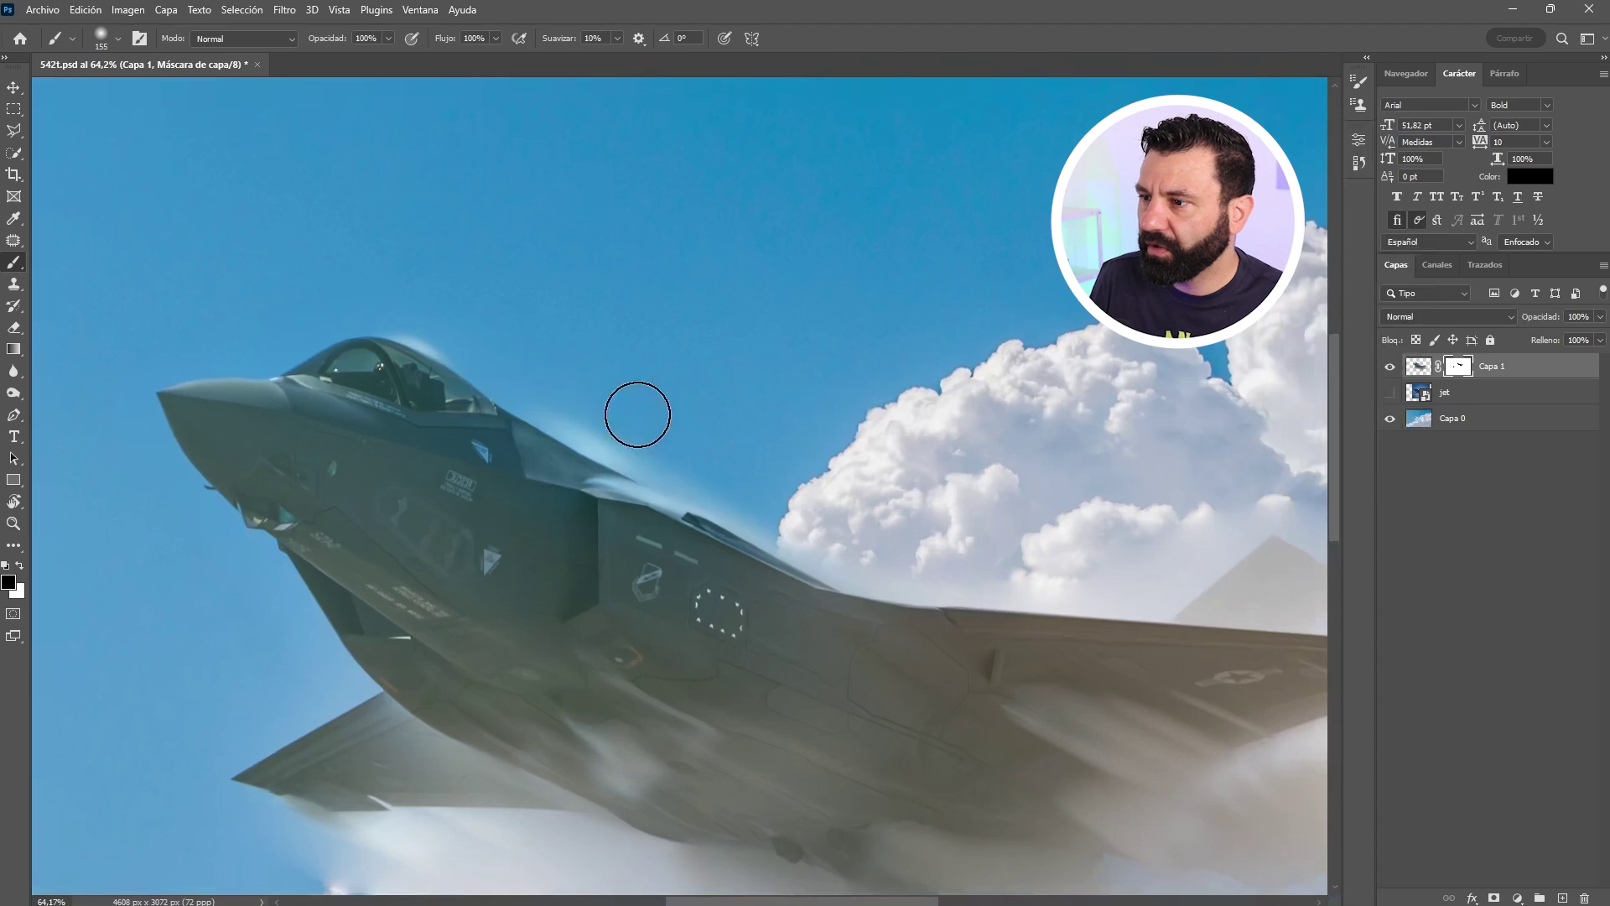
left_click_drag(621, 399, 611, 399)
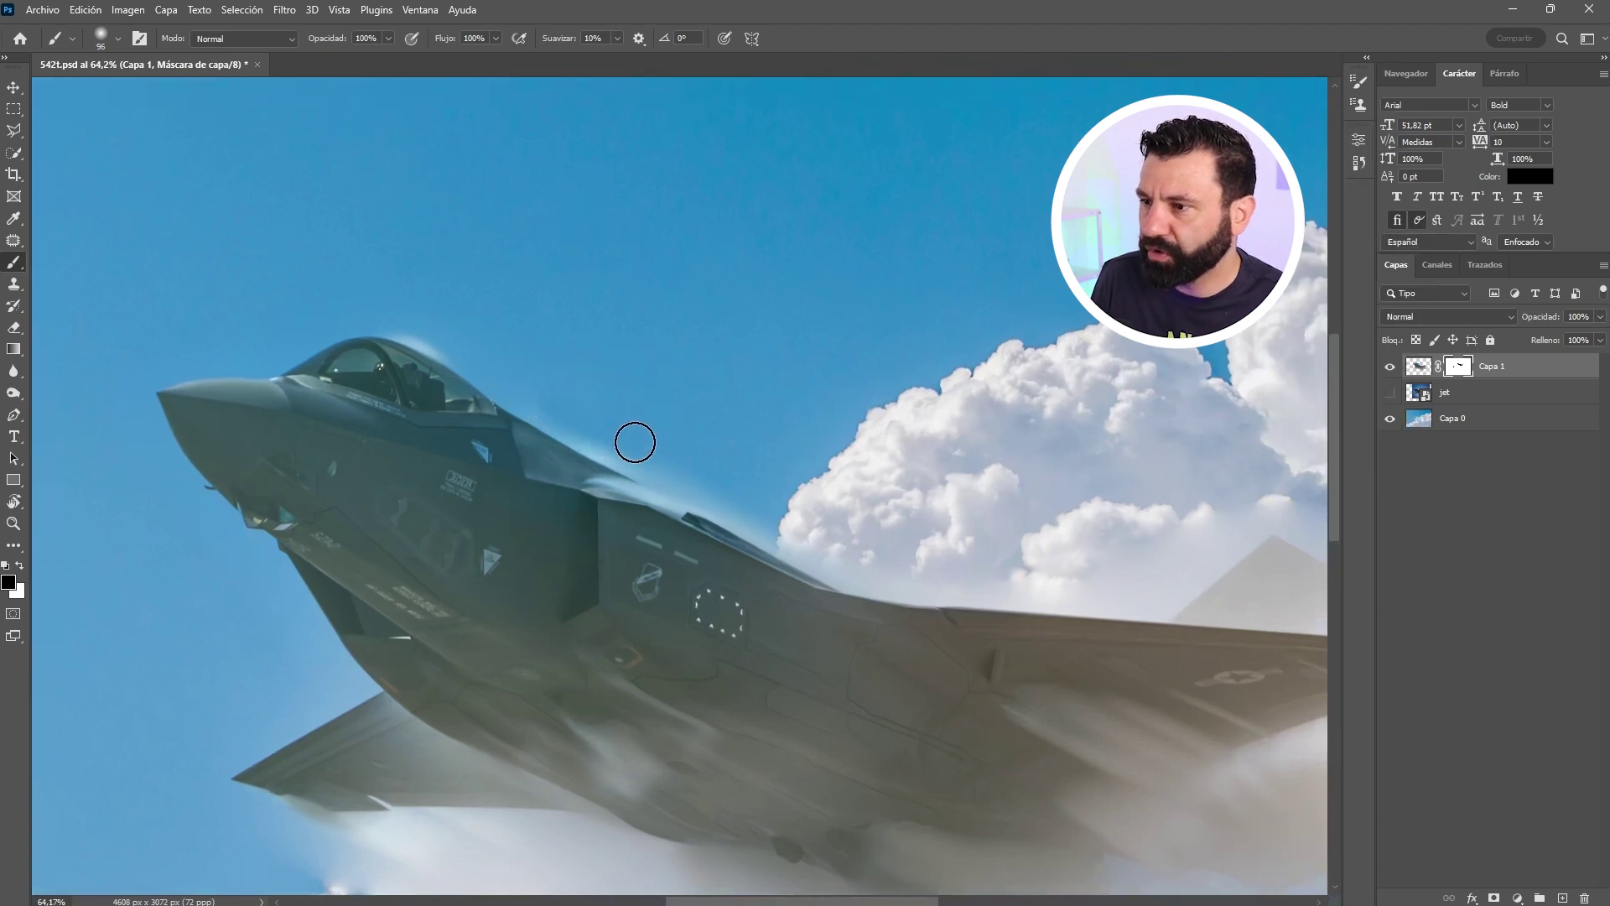
Mask out the light halo along the jet's upper edge and around the cockpit.
left_click_drag(562, 413, 773, 514)
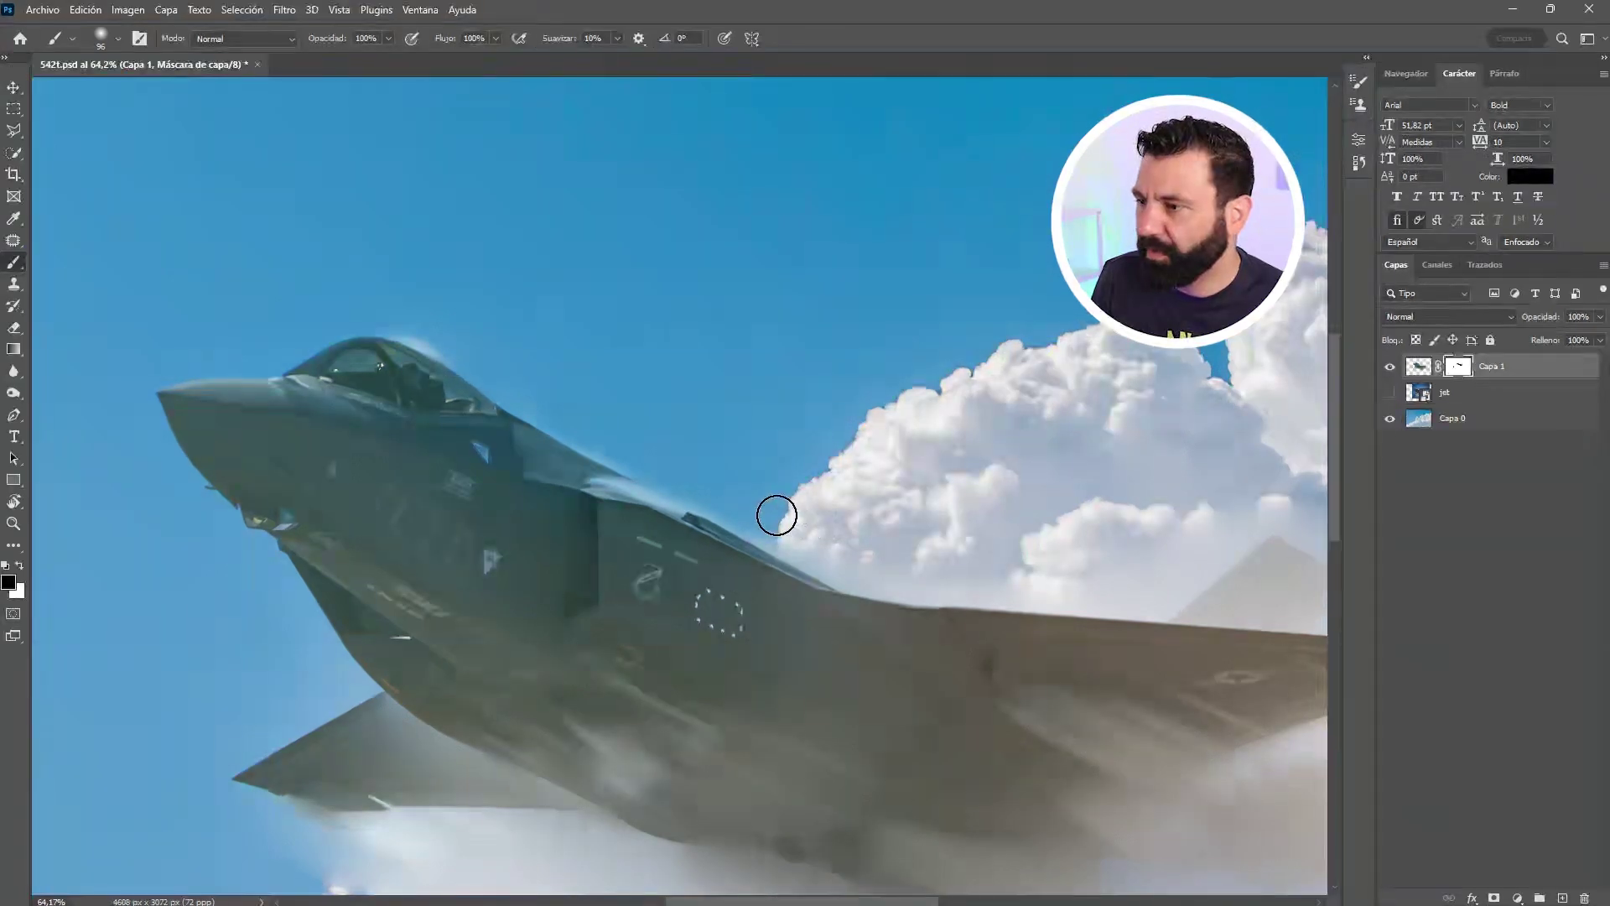
mouse_move(905, 531)
left_mouse_down()
mouse_move(828, 474)
mouse_move(761, 491)
left_mouse_up()
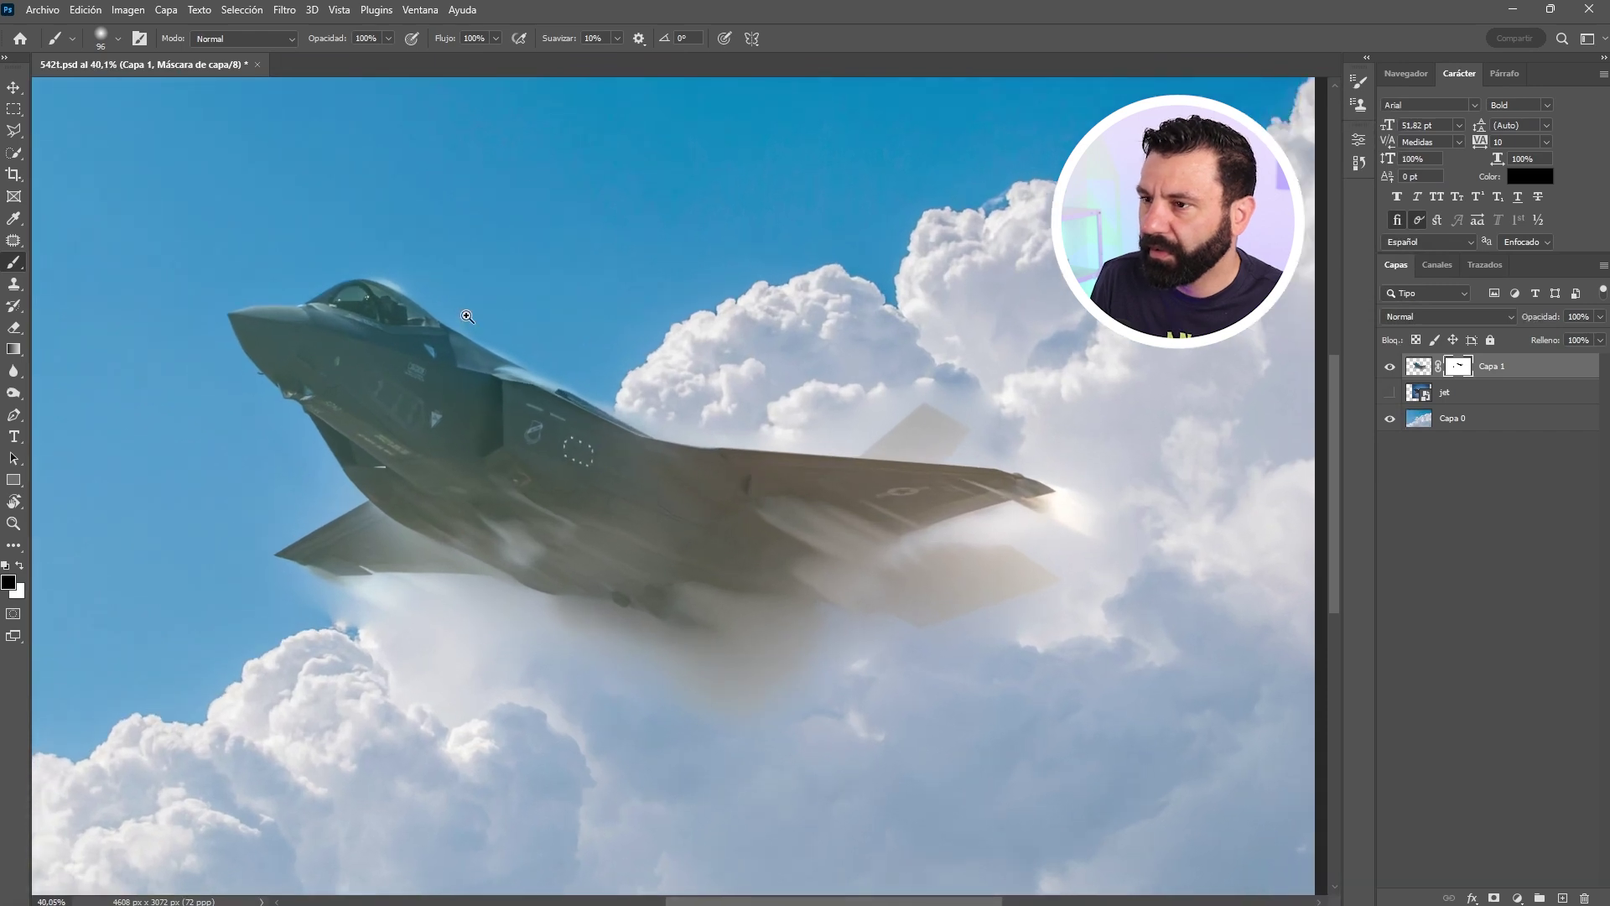
left_click_drag(467, 316, 528, 324)
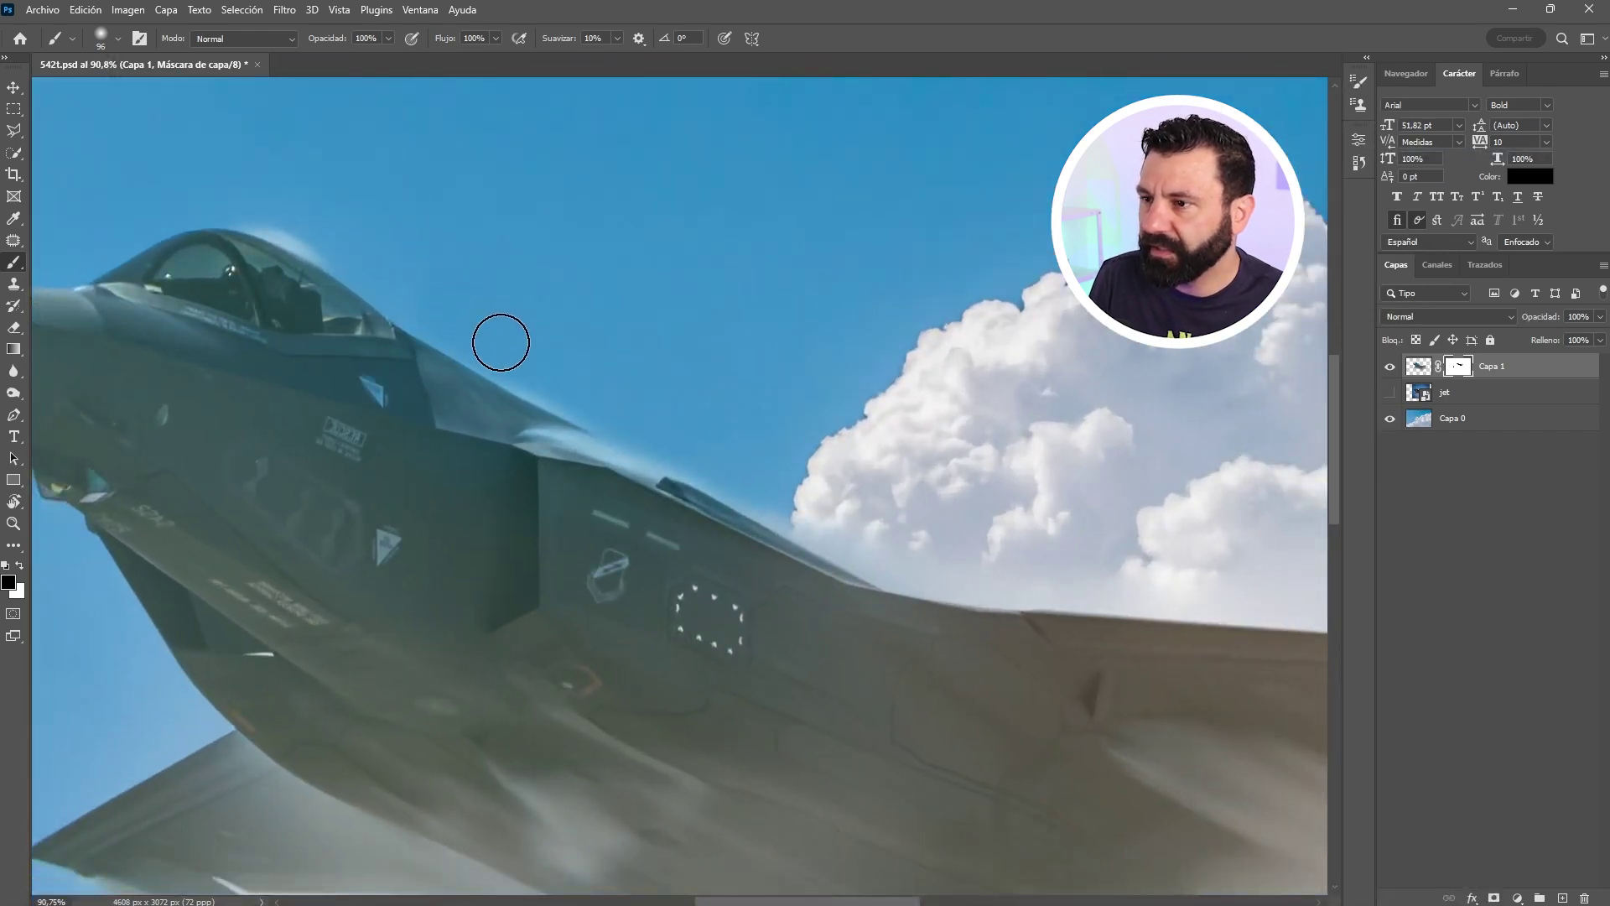
mouse_move(572, 376)
left_mouse_down()
mouse_move(507, 374)
mouse_move(575, 414)
left_mouse_up()
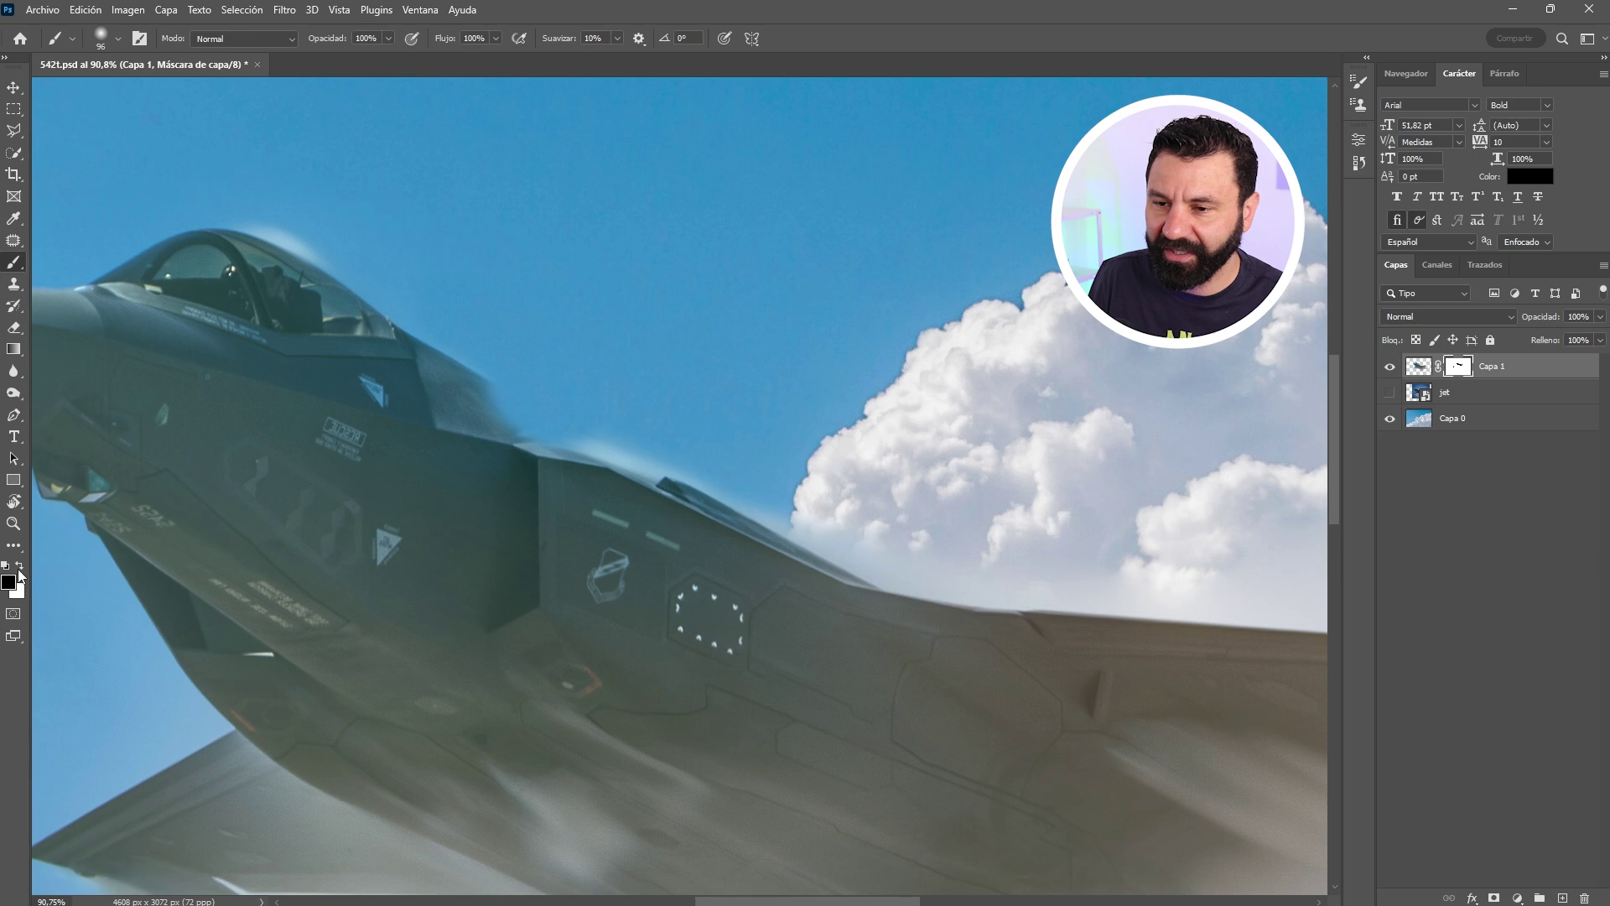
mouse_move(426, 457)
left_mouse_down()
mouse_move(503, 431)
mouse_move(481, 428)
mouse_move(550, 460)
mouse_move(470, 415)
mouse_move(478, 435)
left_mouse_up()
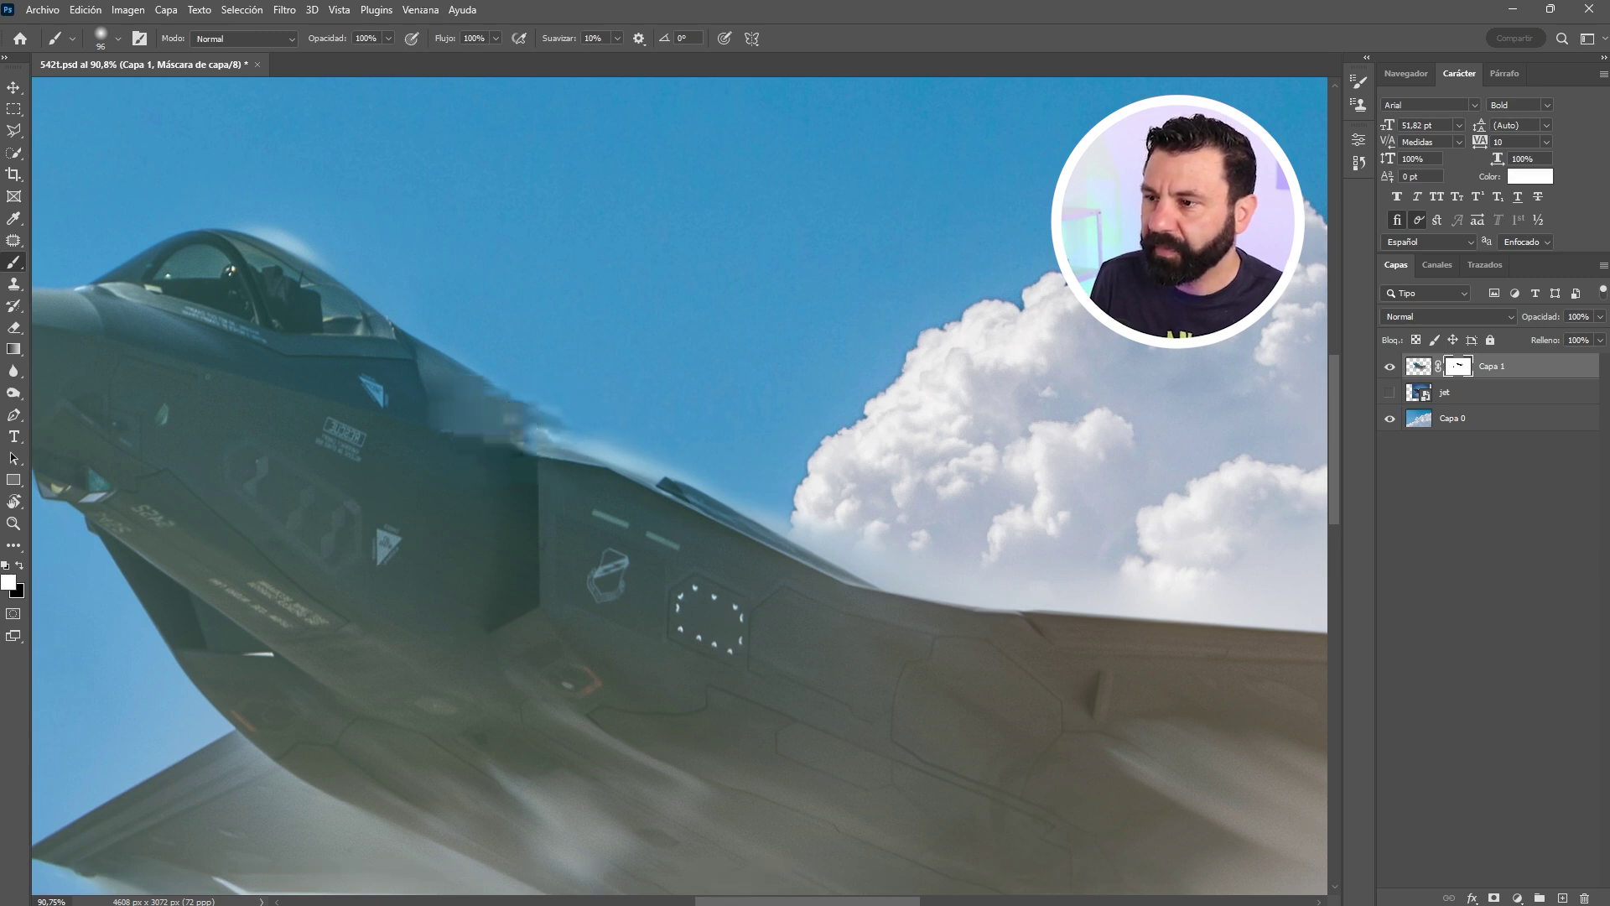
Reduce the brush size in the brush presets, then zoom out to the whole image.
right_click(495, 428, "alt")
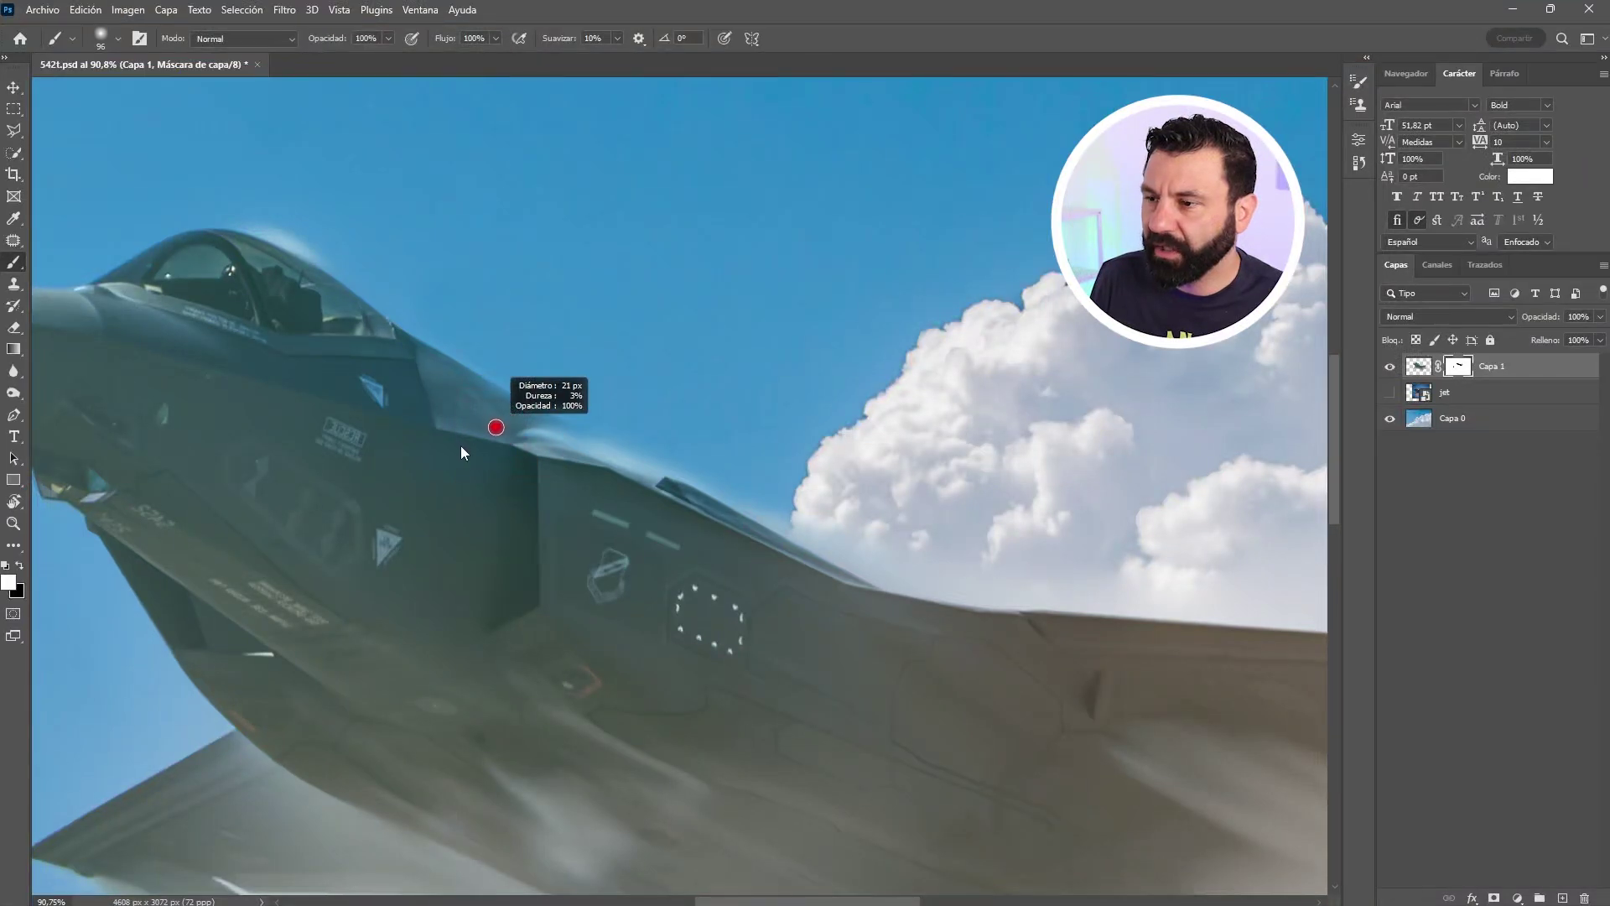
right_click(464, 420)
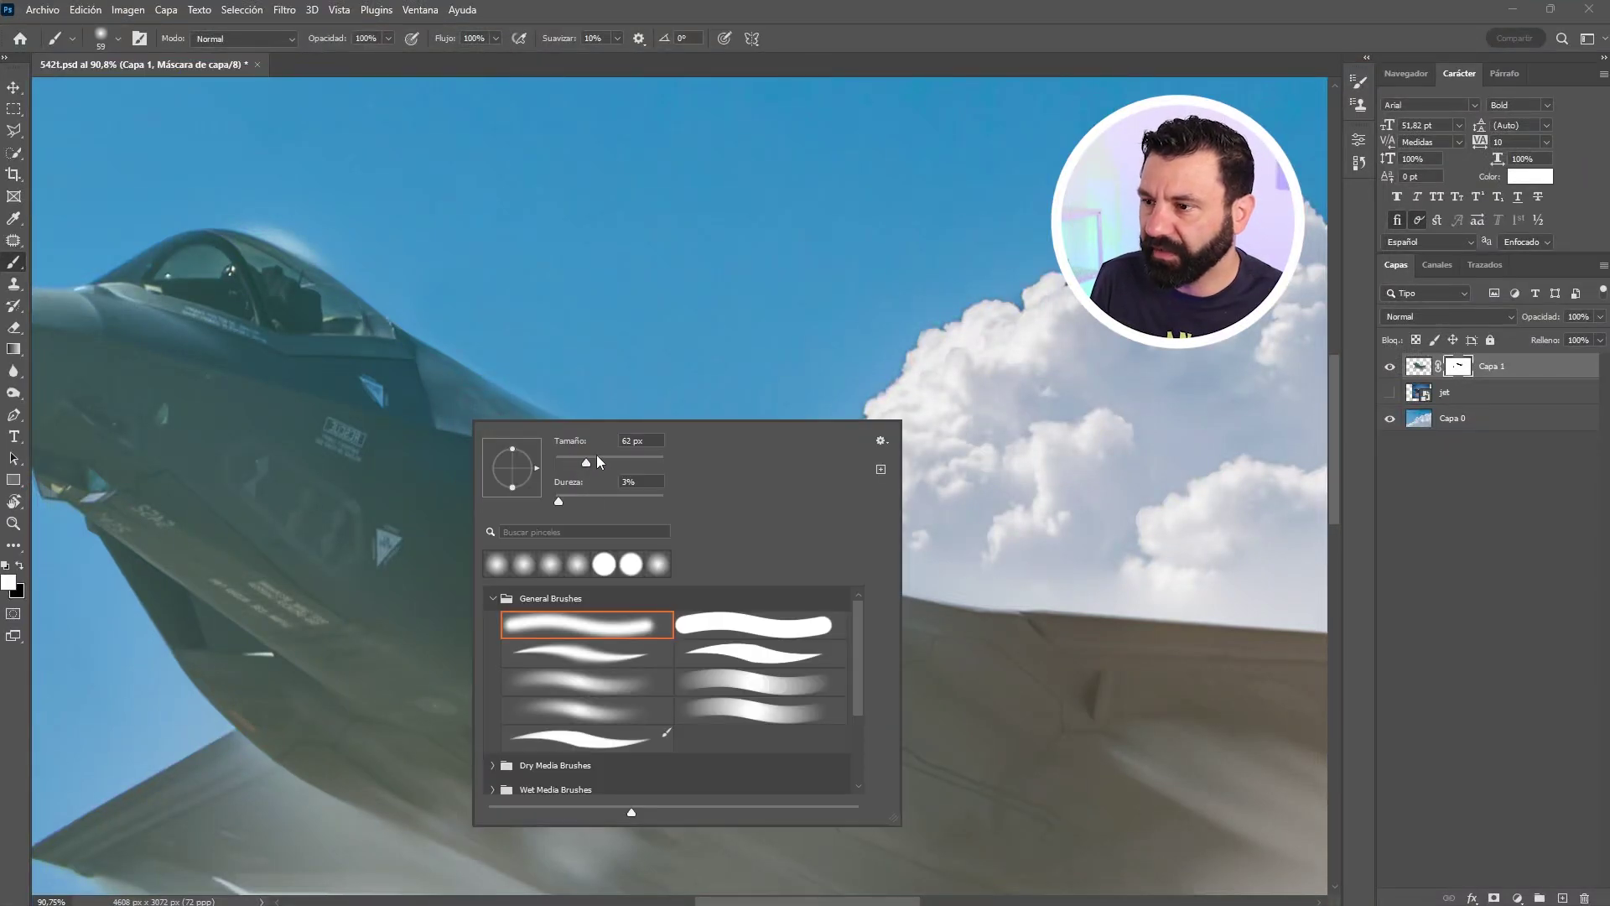
mouse_move(609, 462)
left_mouse_down()
mouse_move(646, 430)
mouse_move(541, 426)
left_mouse_up()
key("Return")
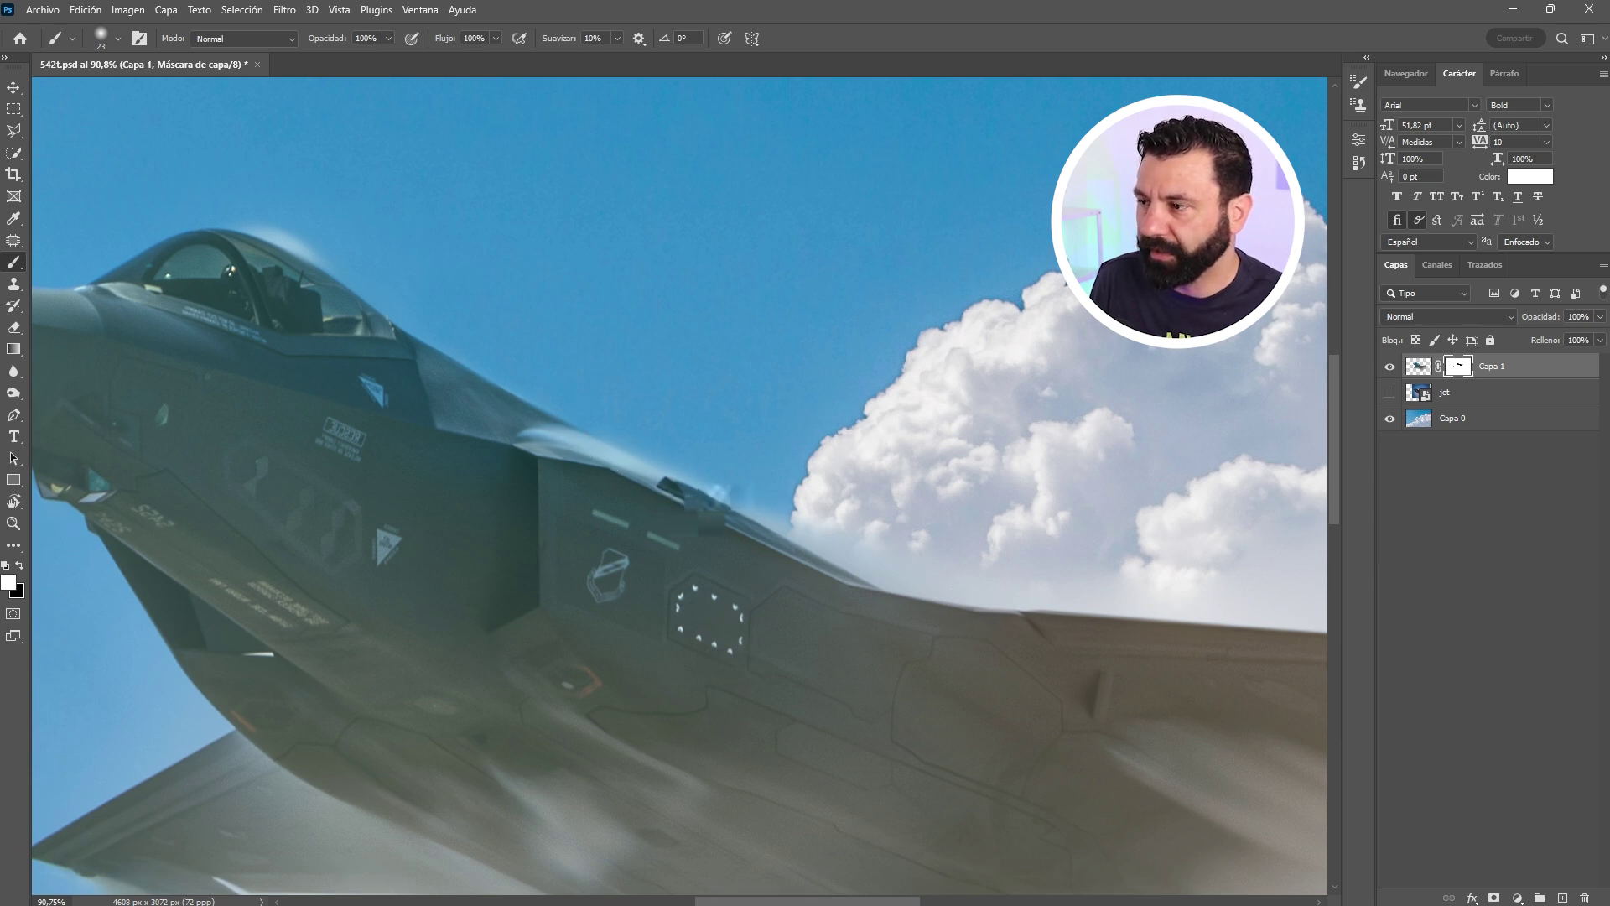
scroll(614, 543, "down", 5)
left_click_drag(704, 521, 614, 544)
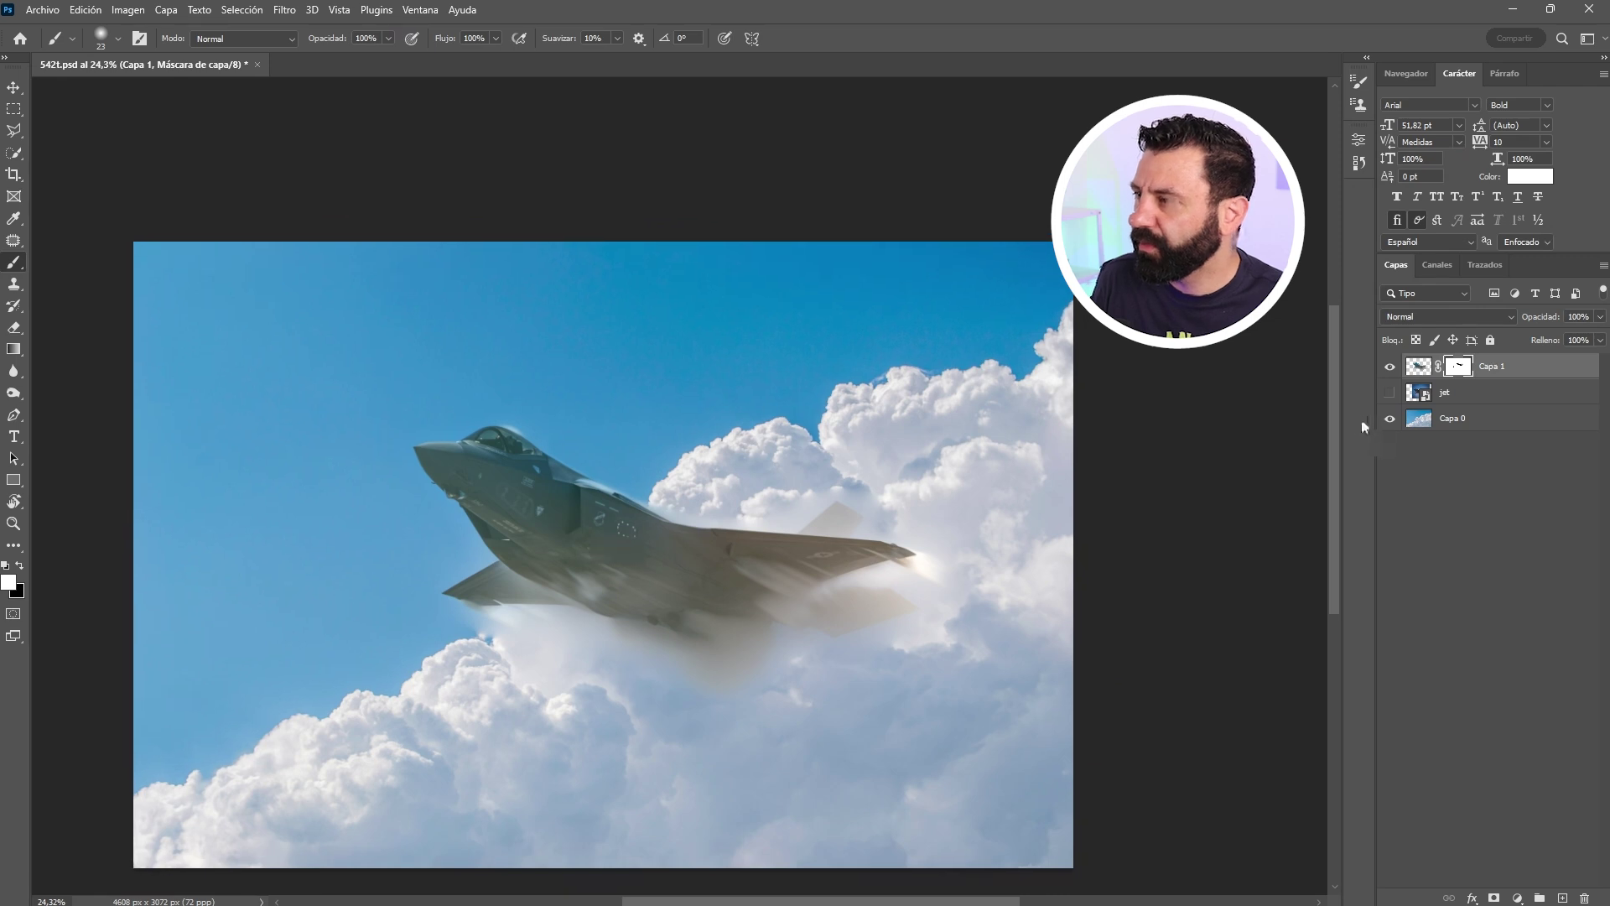
Trial-move Capa 1 and return it, then put the jet layer above Capa 1, visible.
left_click(1420, 374)
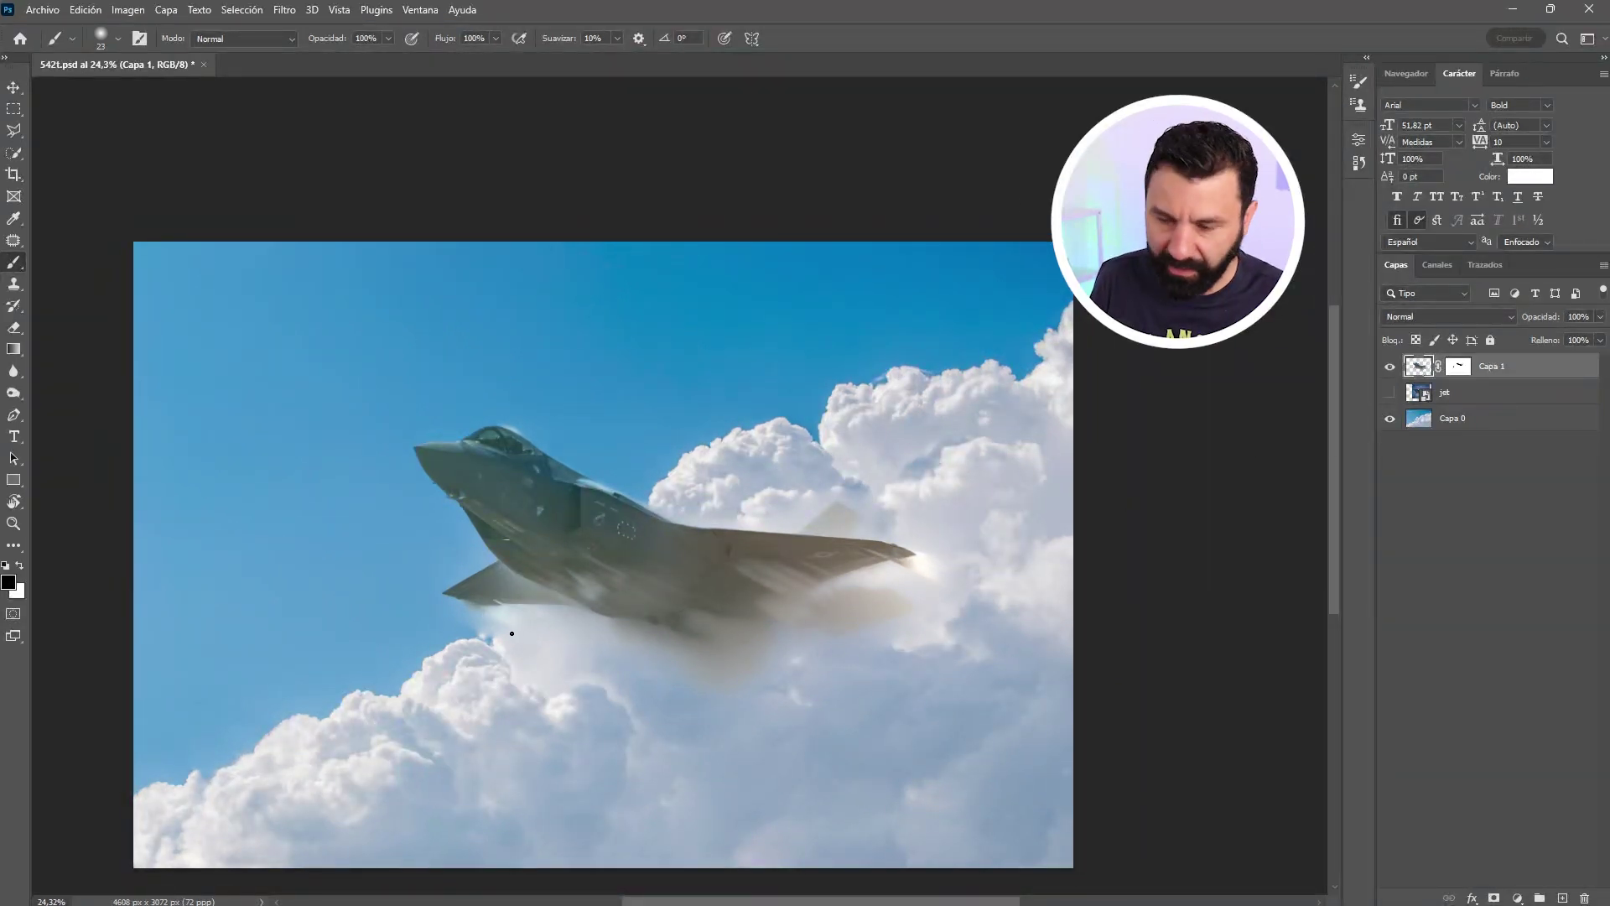
key("v")
left_click_drag(703, 583, 646, 473)
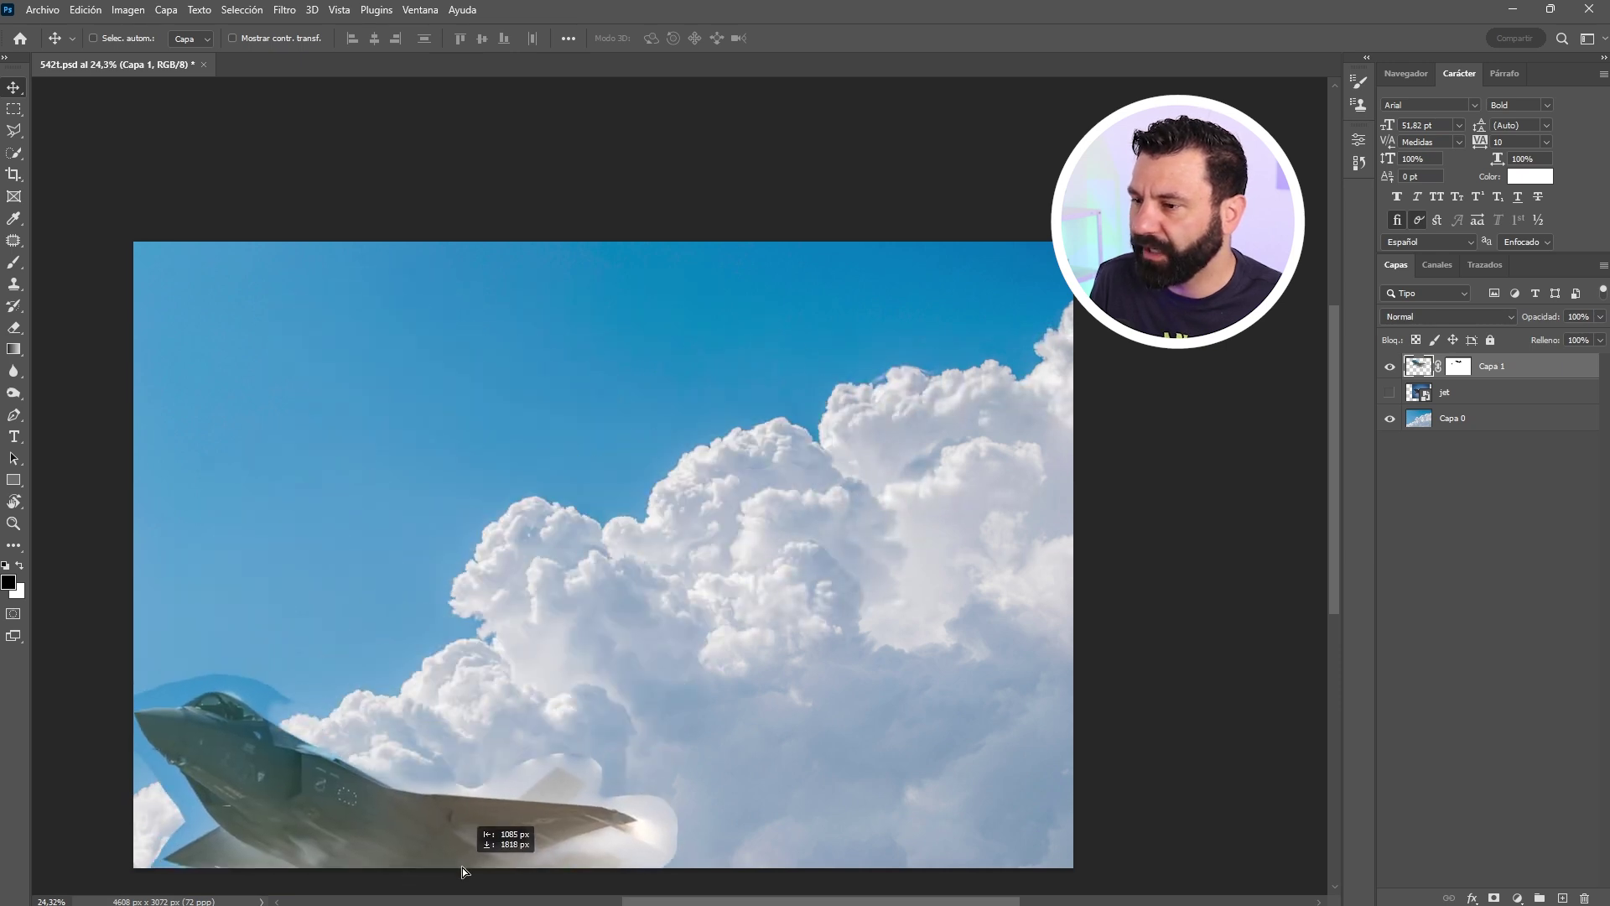
mouse_move(646, 473)
left_mouse_down()
mouse_move(539, 729)
mouse_move(723, 549)
left_mouse_up()
left_click_drag(625, 700, 638, 705)
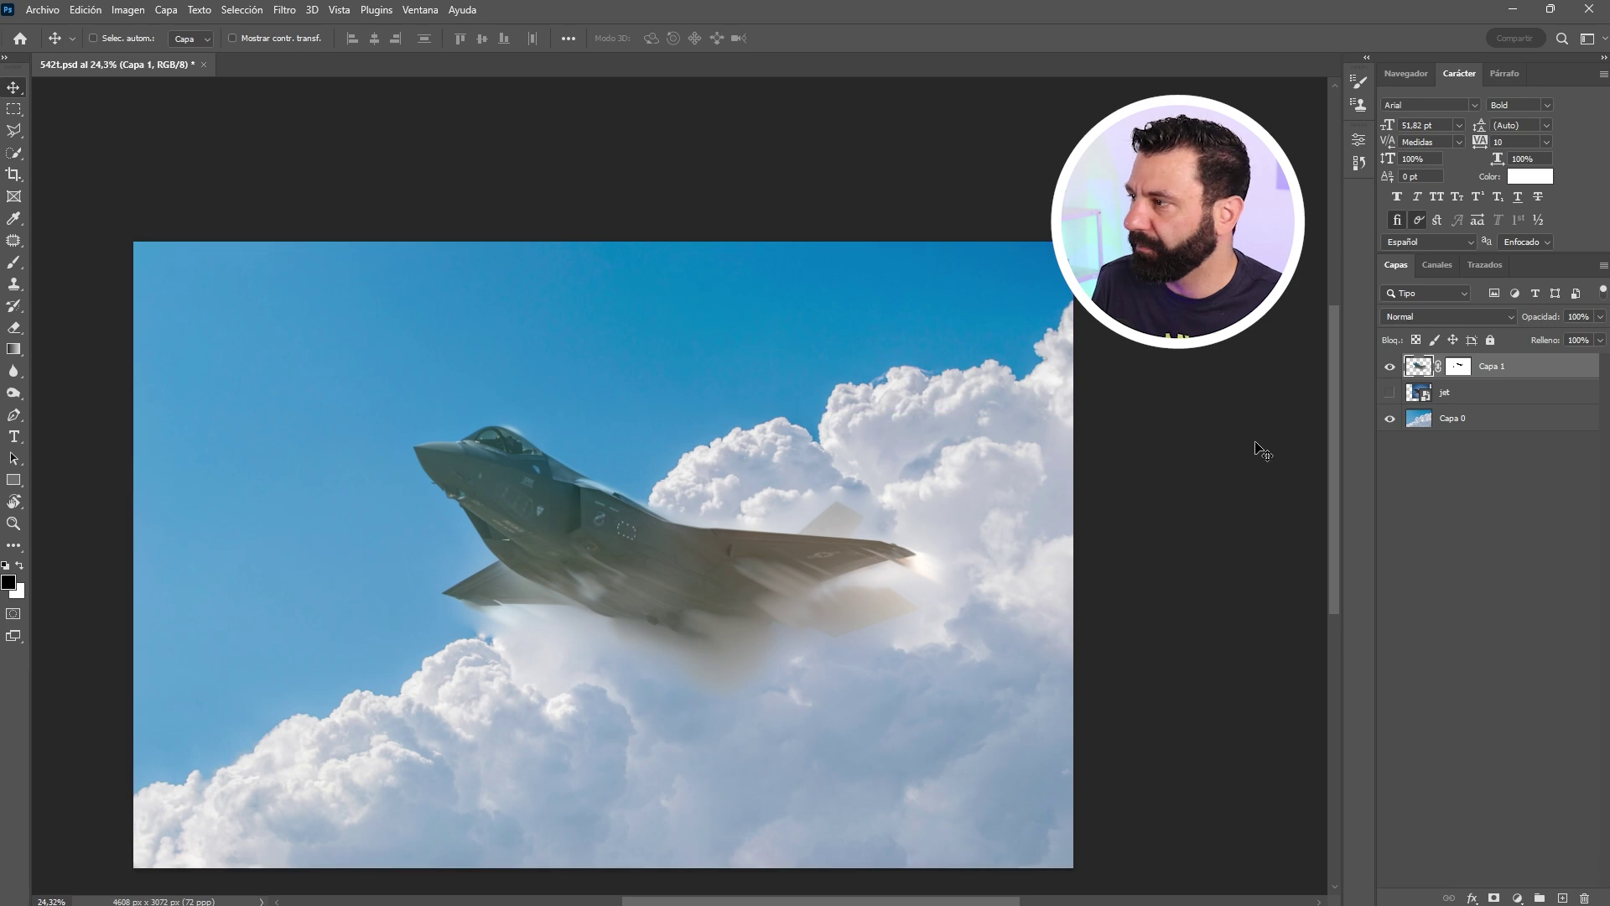
left_click_drag(1456, 392, 1456, 365)
left_click(1390, 366)
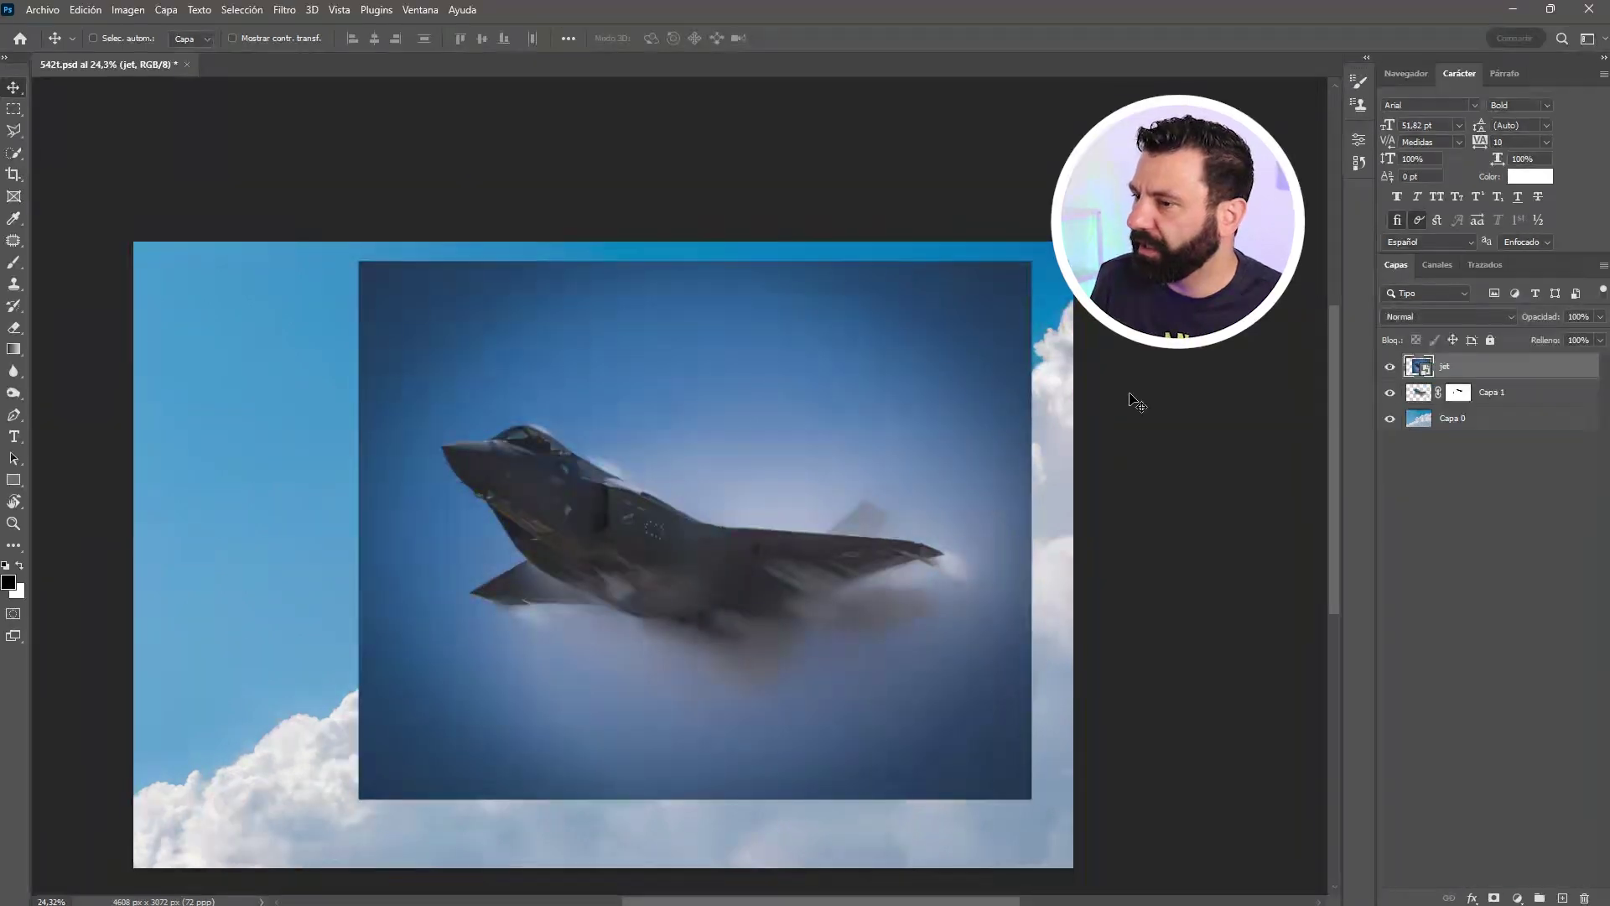